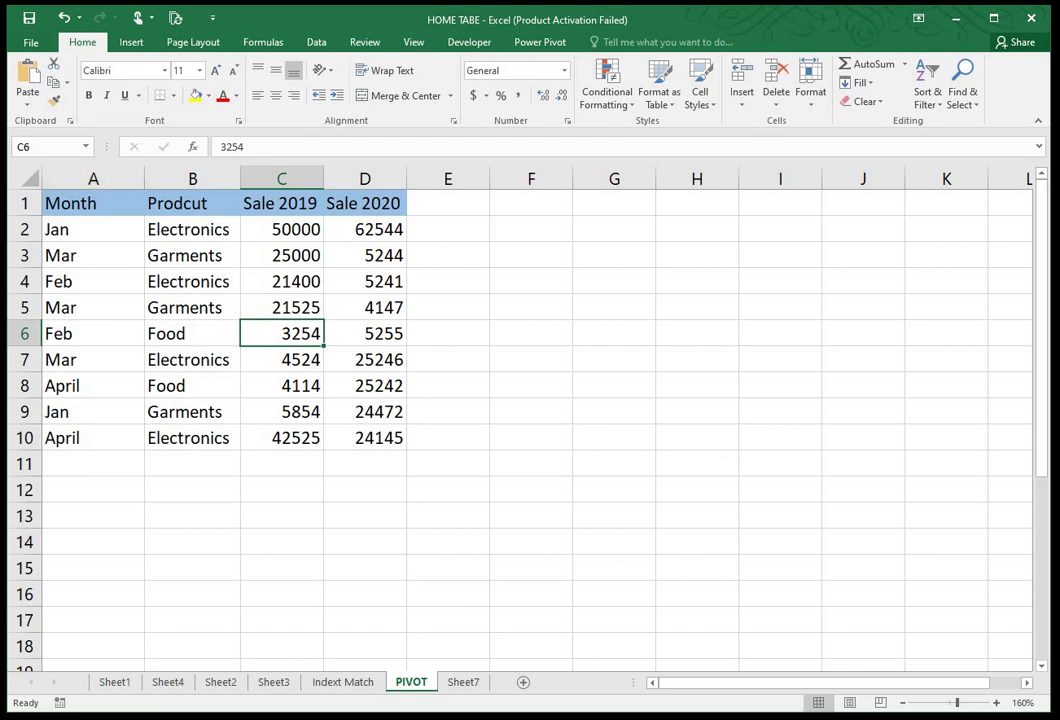
Step: Select the table A1:D10 and enter a test month 'mAY' in cell A11
drag(70, 203, 380, 438)
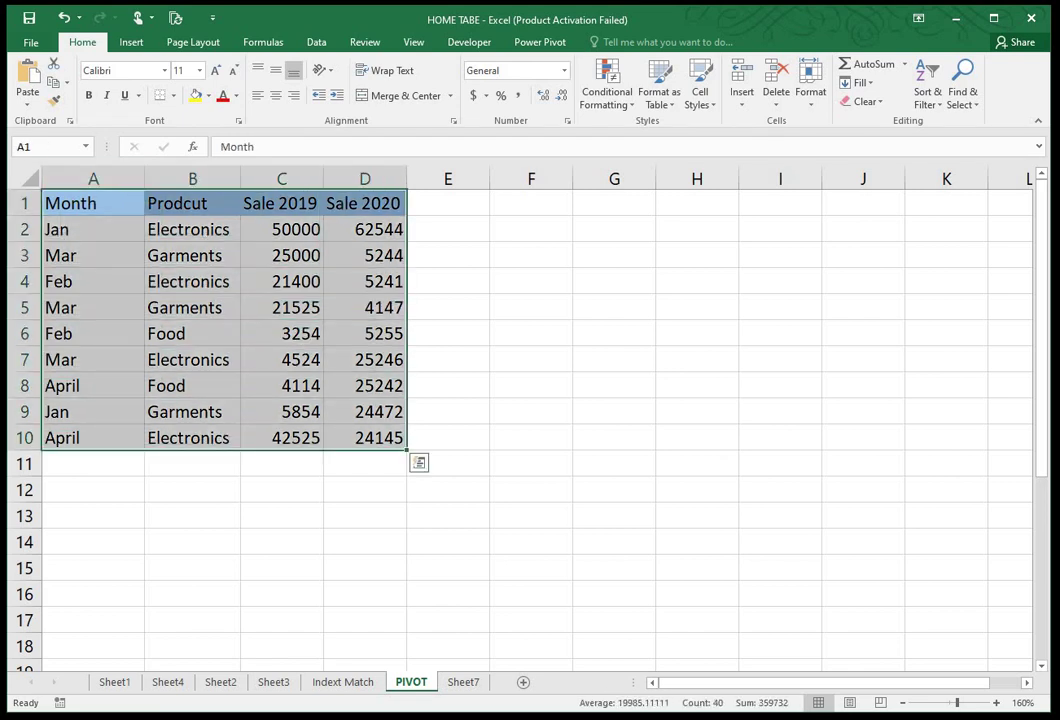
click(93, 463)
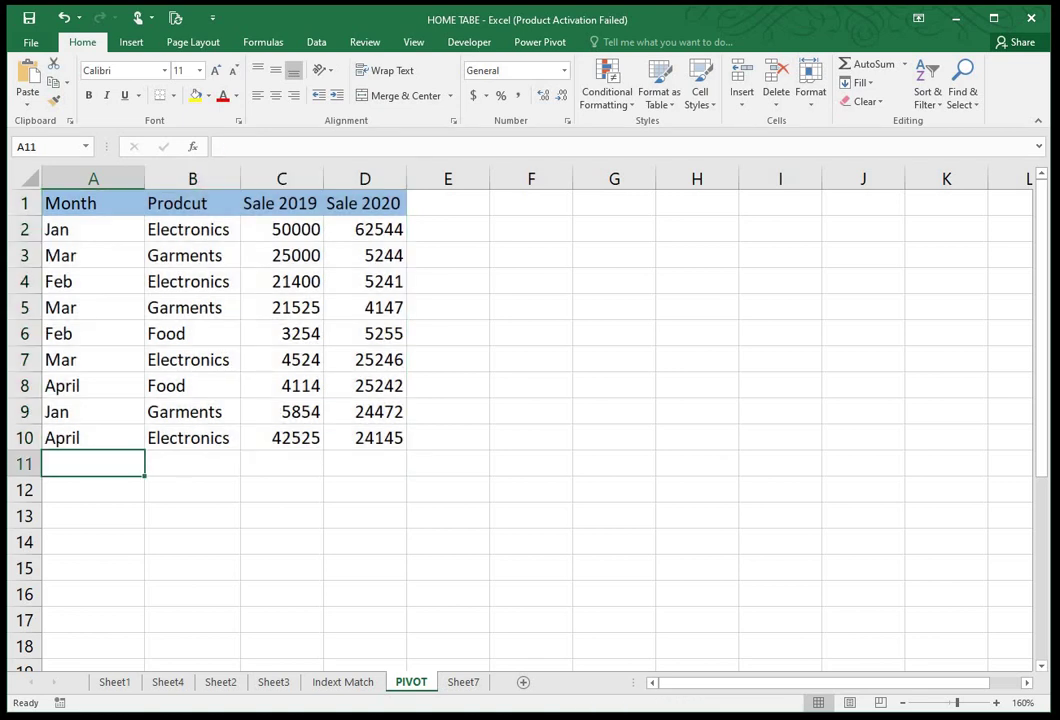
text(JUNE)
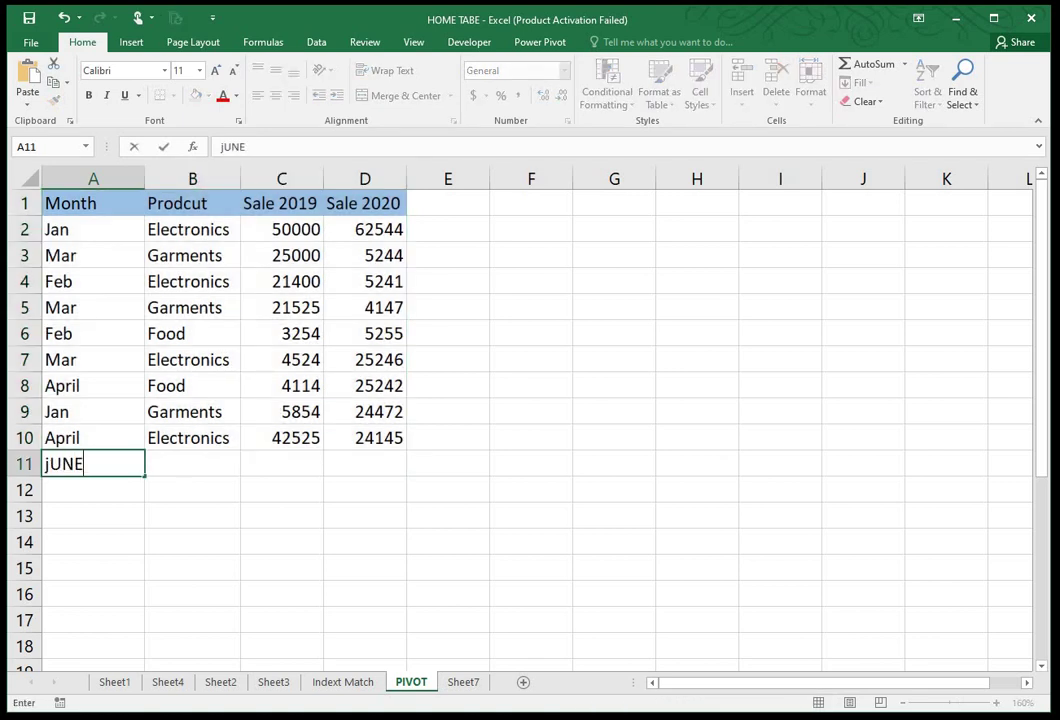
key(BackSpace)
key(BackSpace)
key(BackSpace)
key(BackSpace)
text(mAY)
key(Tab)
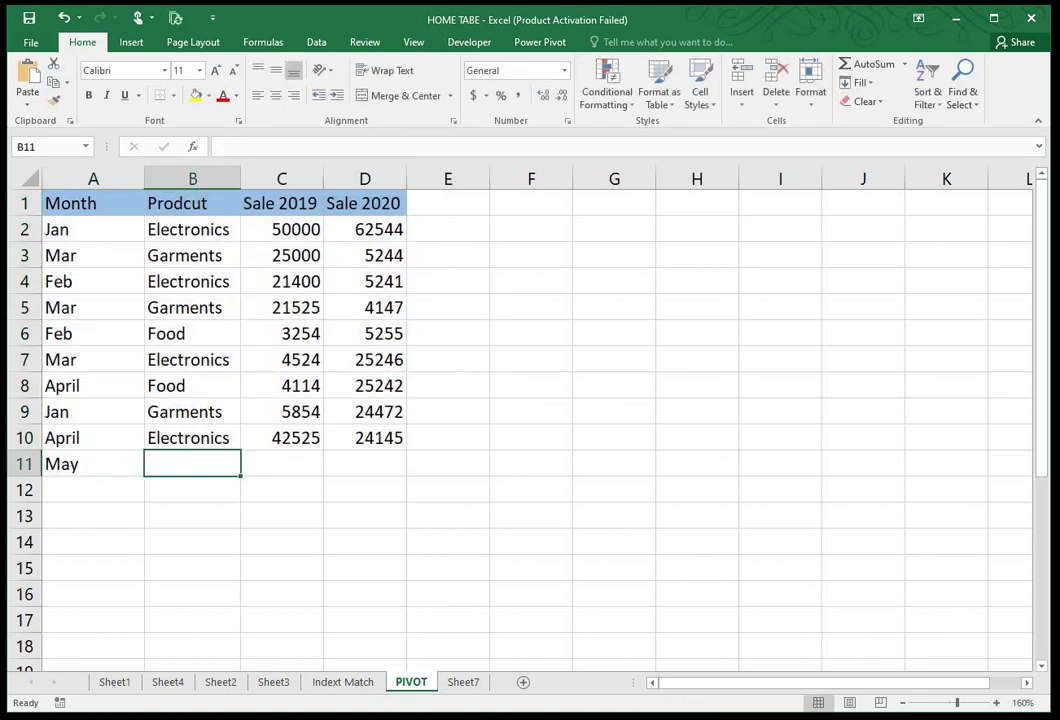
Step: Delete the A11 test entry and select entire columns A through D
click(93, 463)
key(Delete)
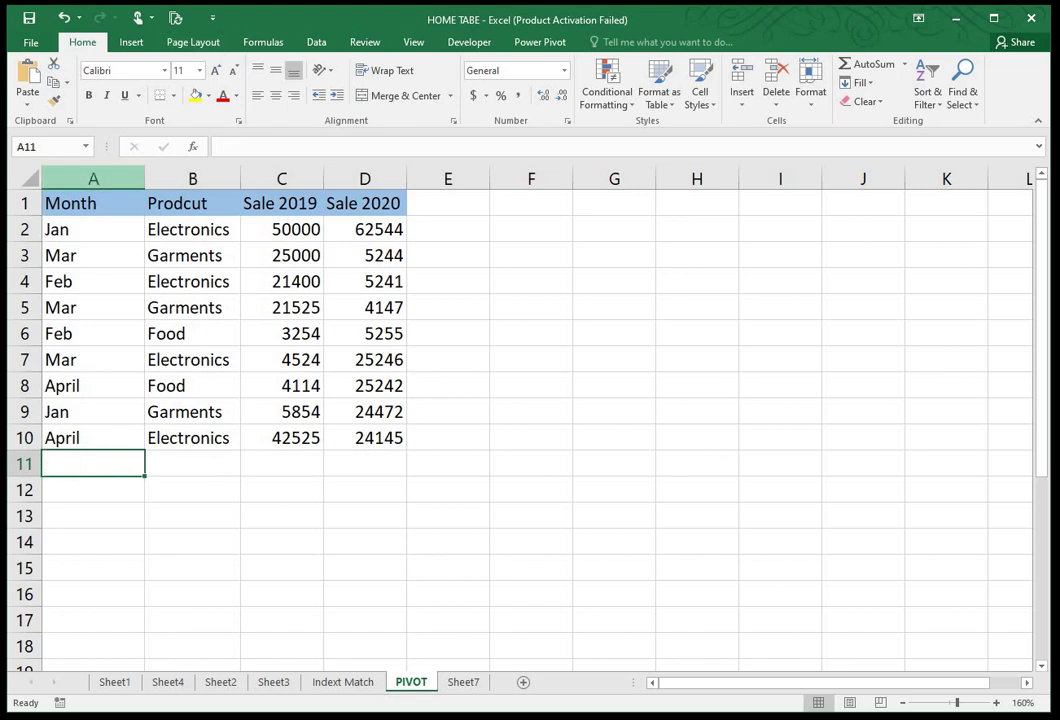
drag(93, 178, 405, 178)
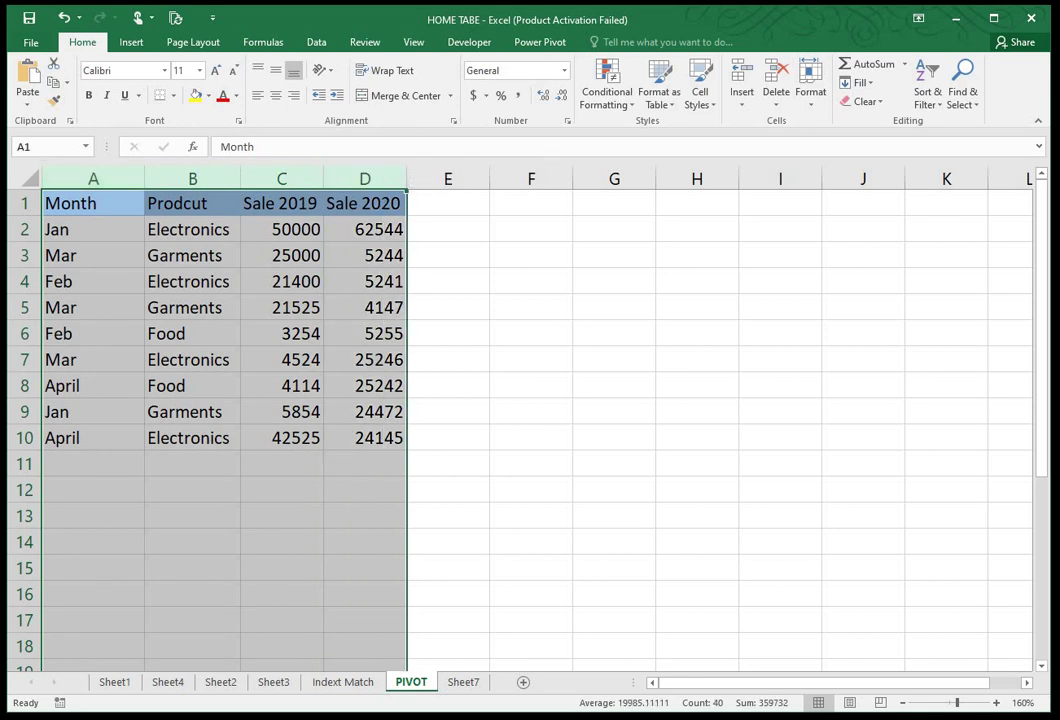
Step: Insert a PivotTable from columns A:D into the Existing Worksheet at location PIVOT!$G$2
click(136, 43)
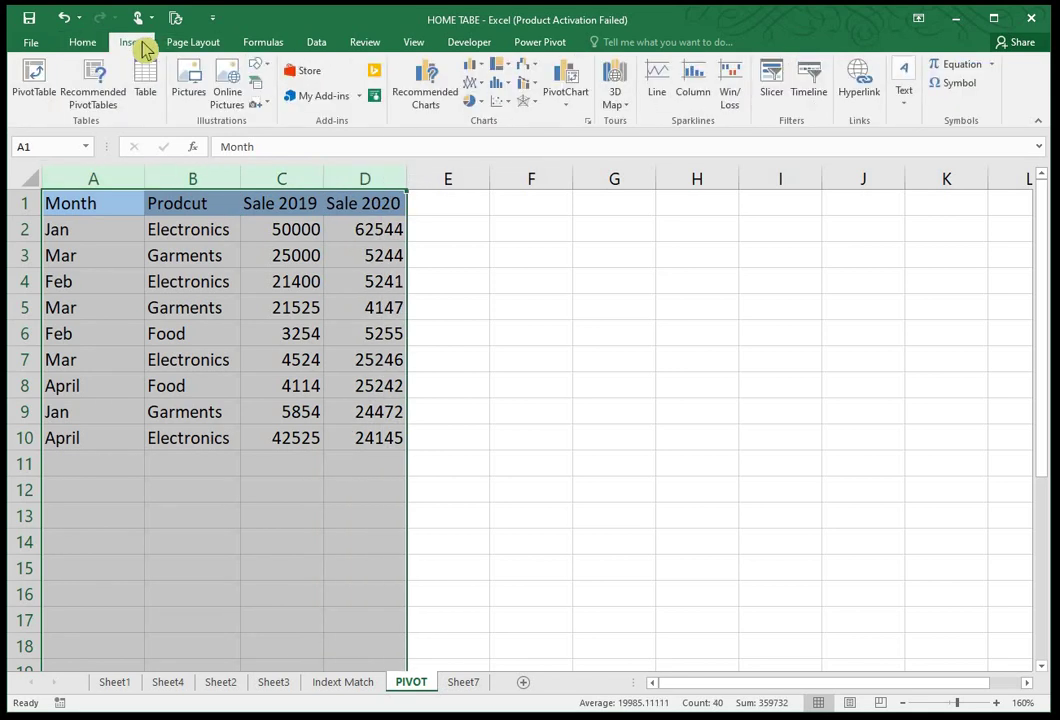
click(45, 98)
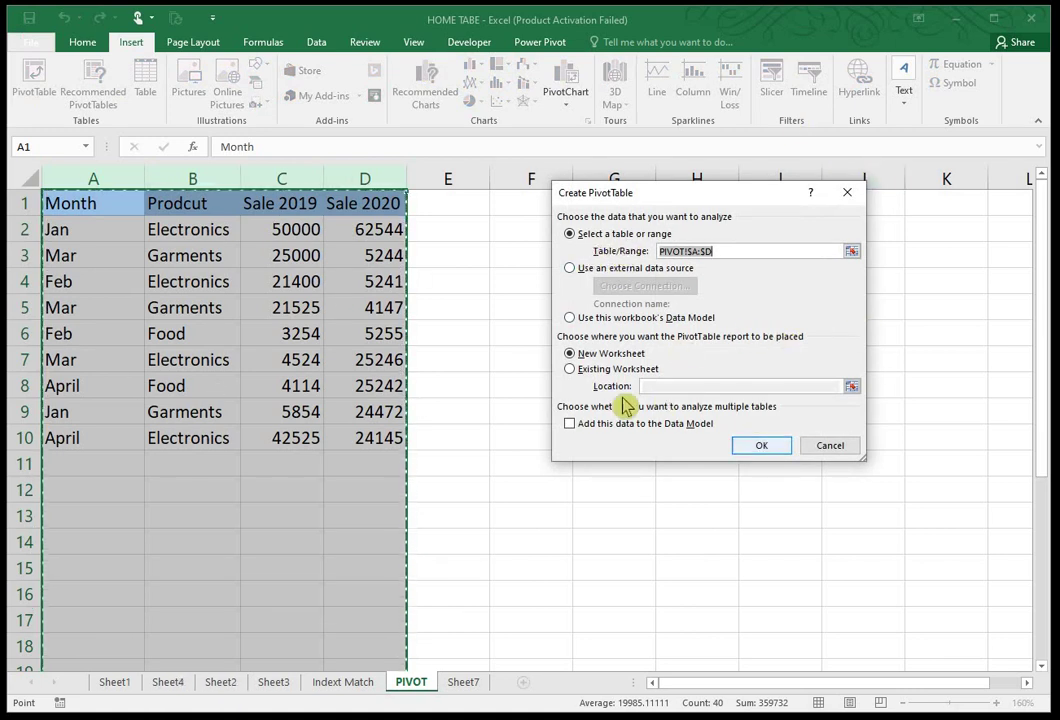
click(761, 449)
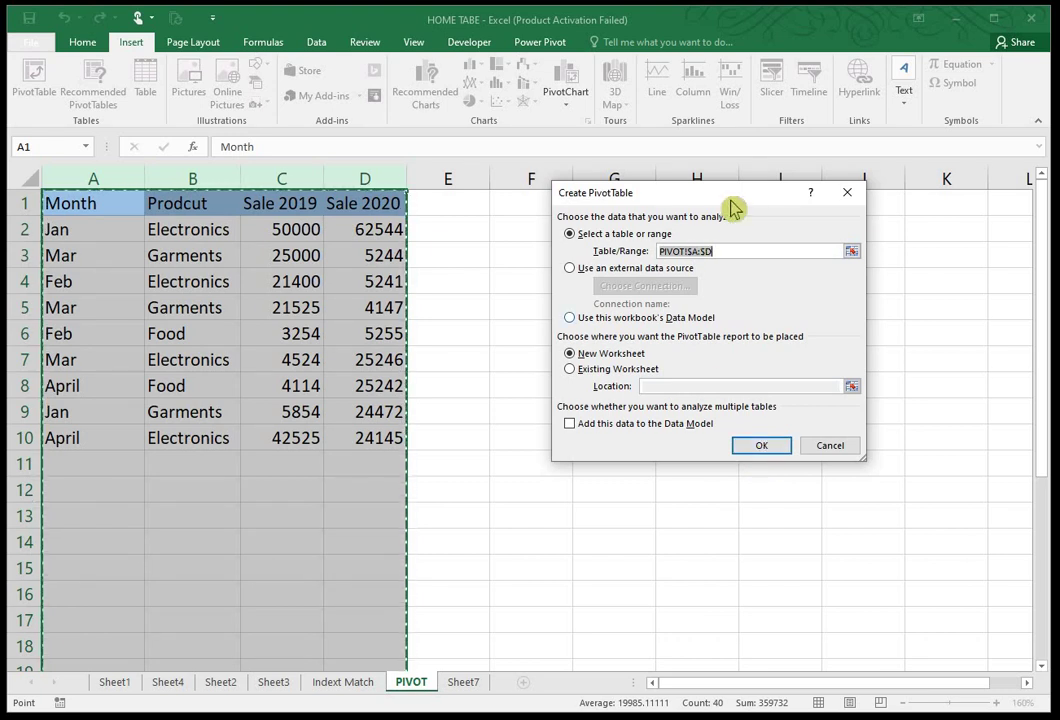
drag(733, 197, 236, 351)
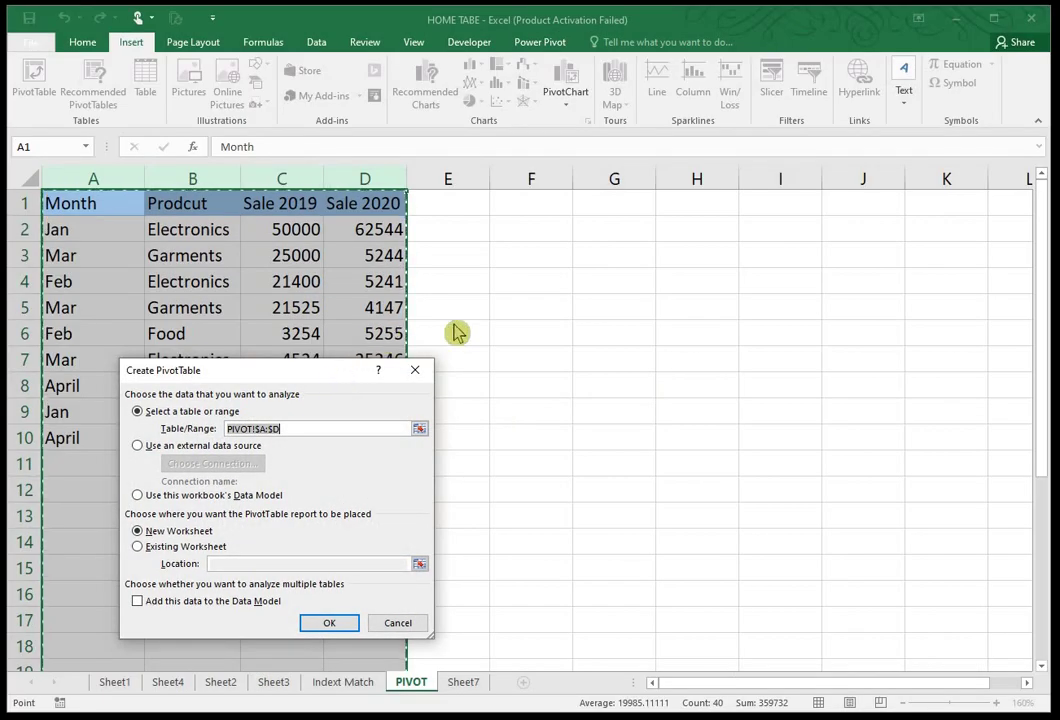
mouse_move(250, 370)
mouse_down()
mouse_move(428, 338)
mouse_move(341, 330)
mouse_up()
click(239, 504)
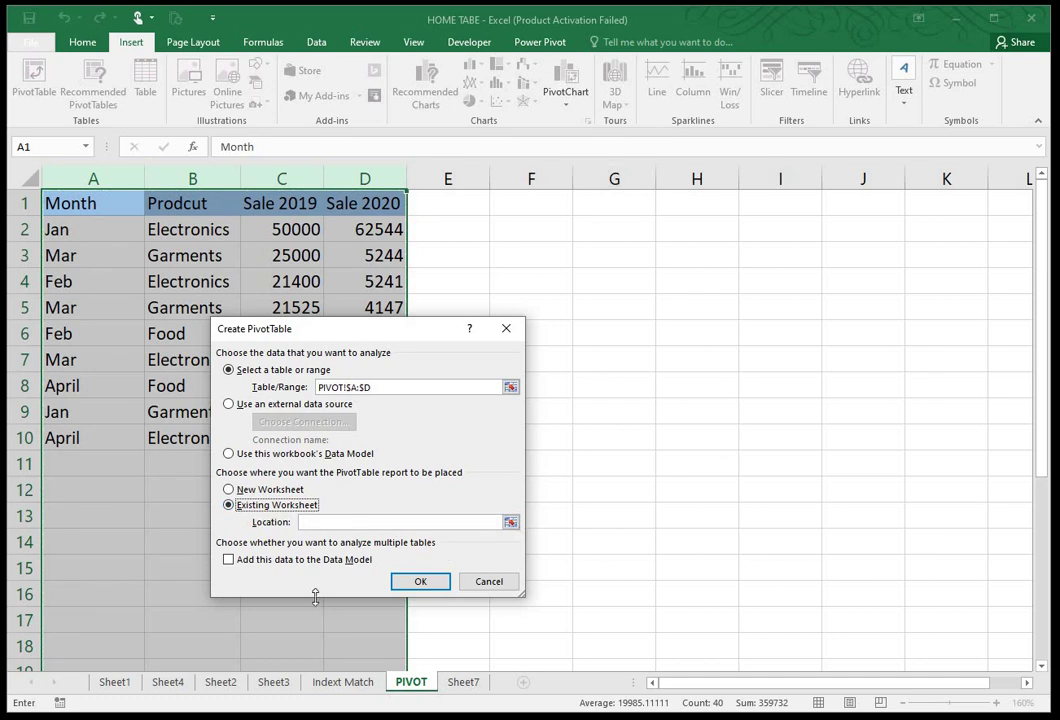
click(268, 524)
click(595, 225)
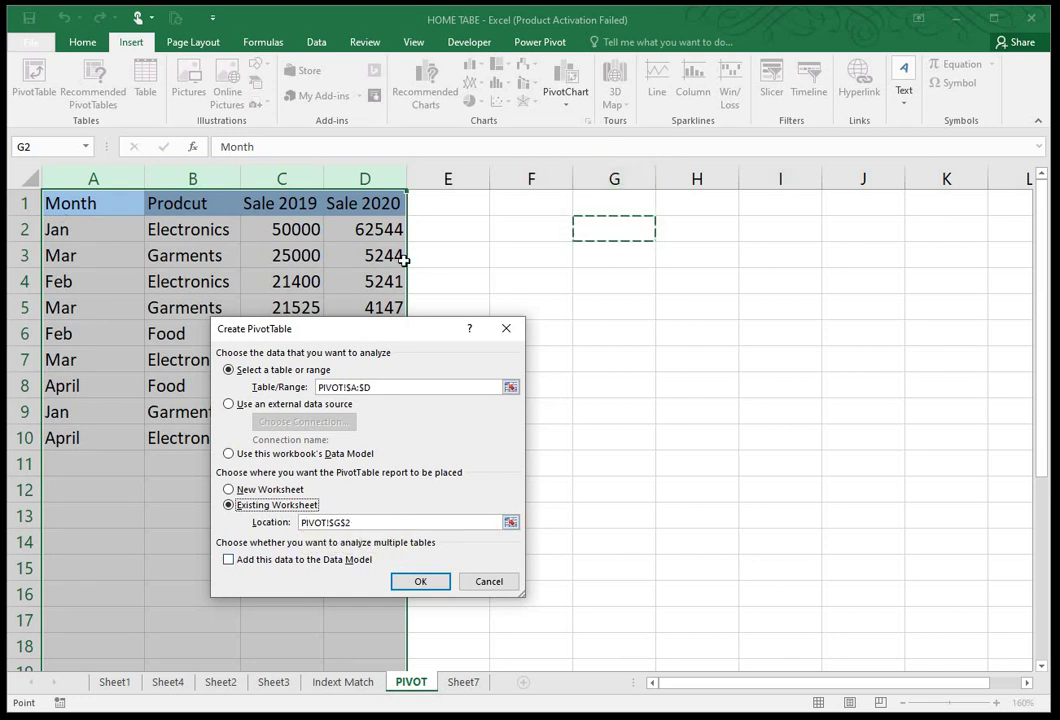
click(422, 581)
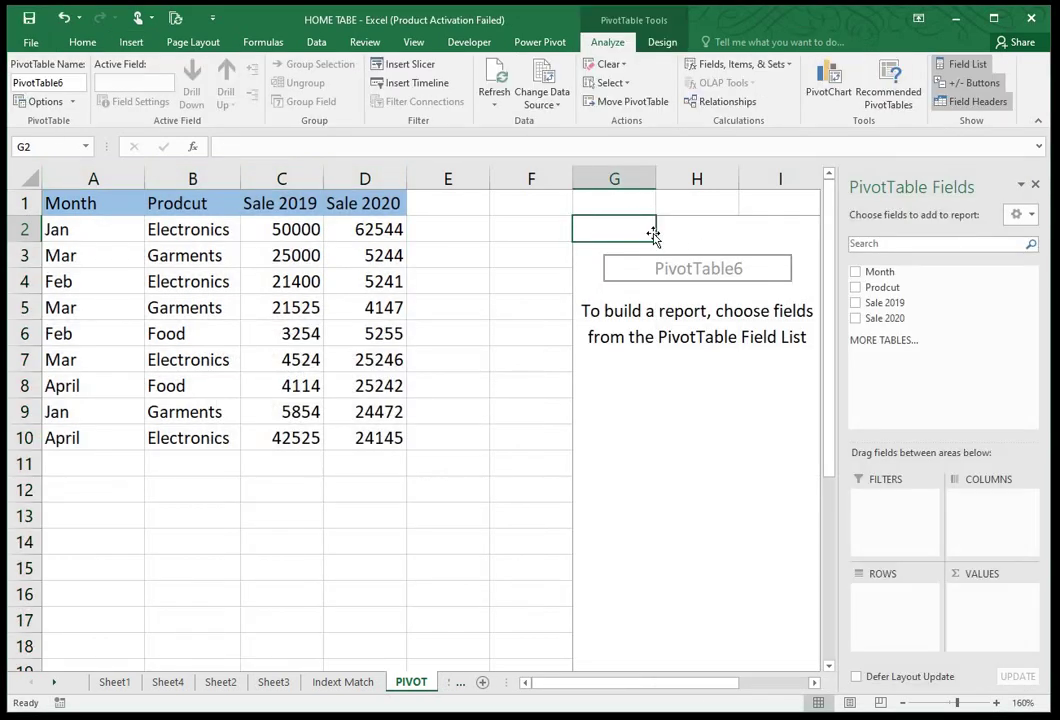
scroll(652, 234, down, 1)
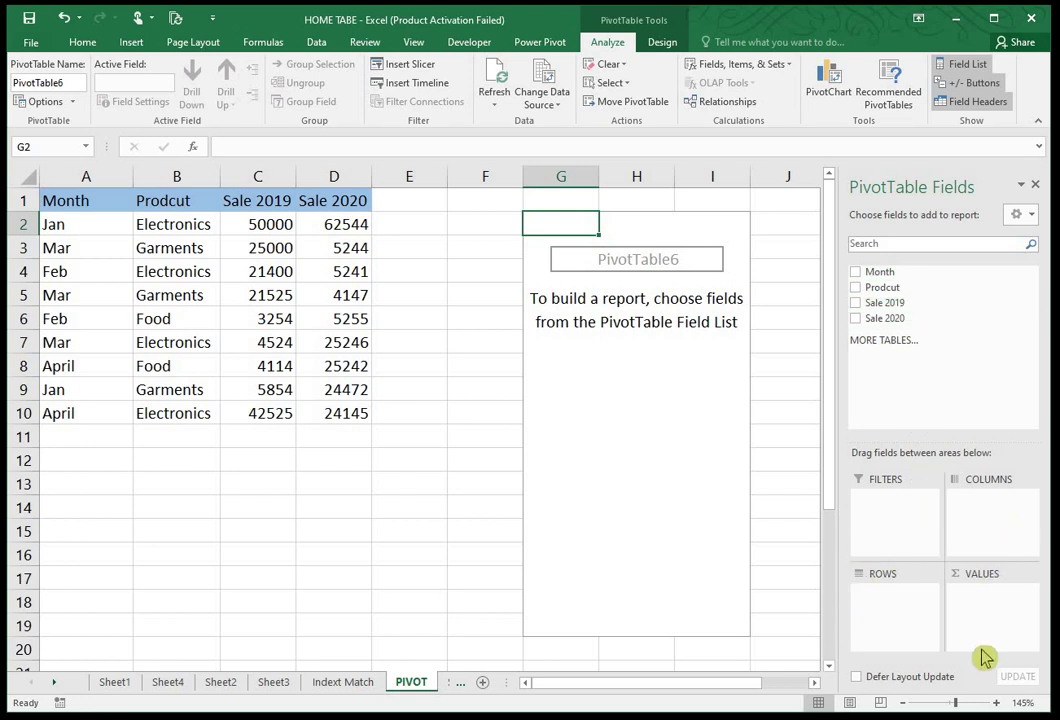
click(570, 389)
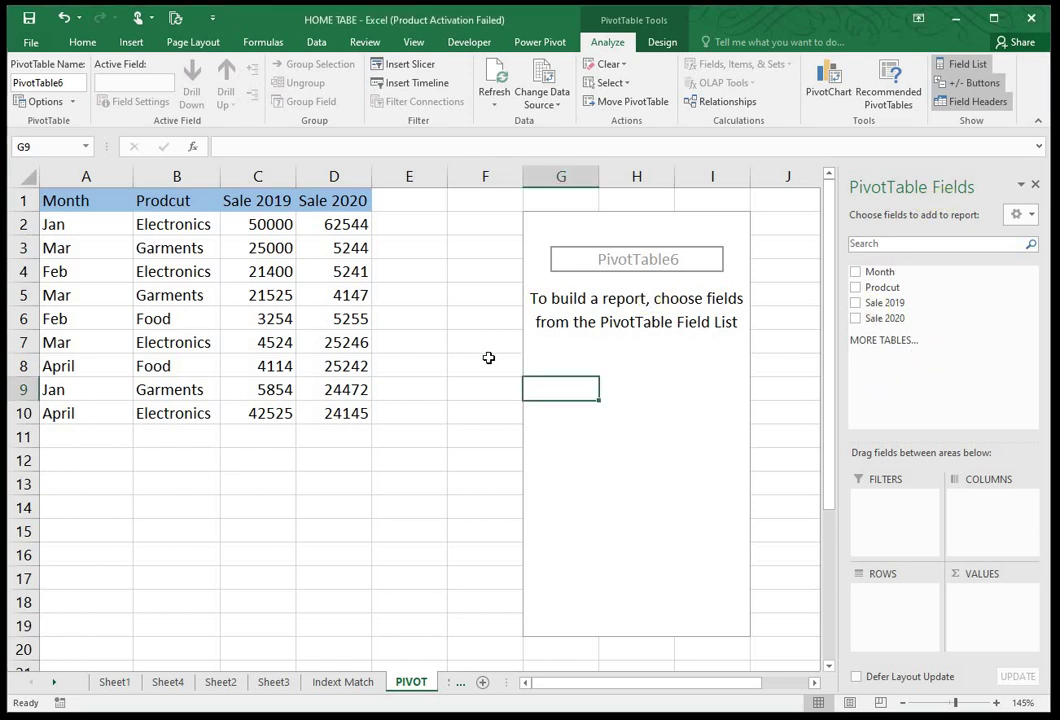
click(451, 379)
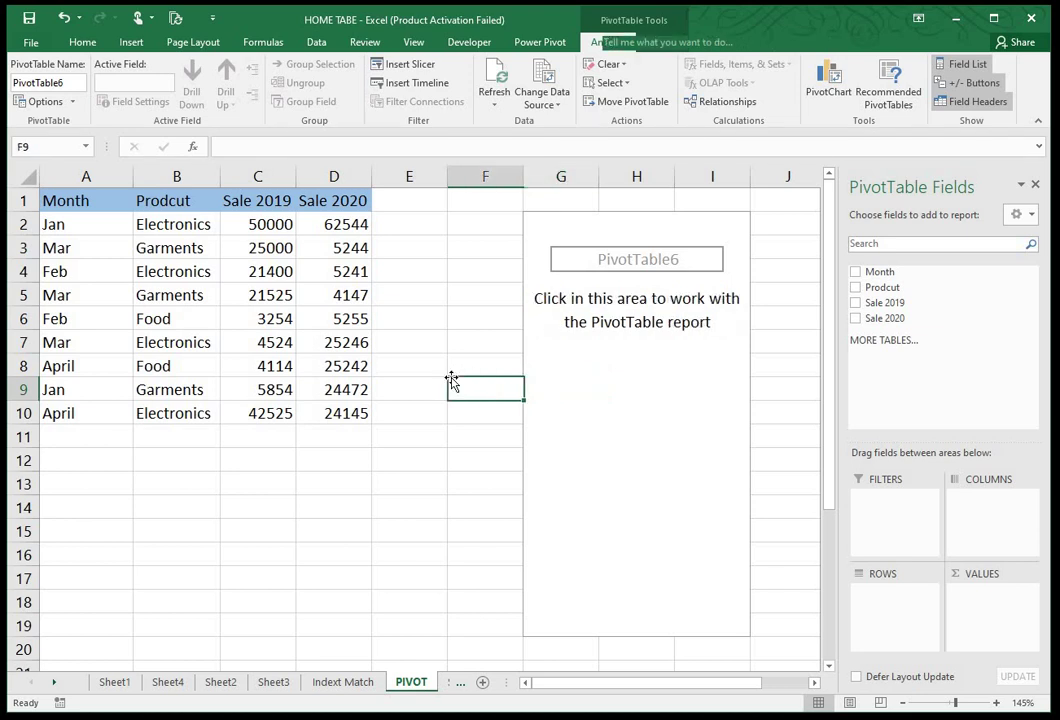
click(640, 337)
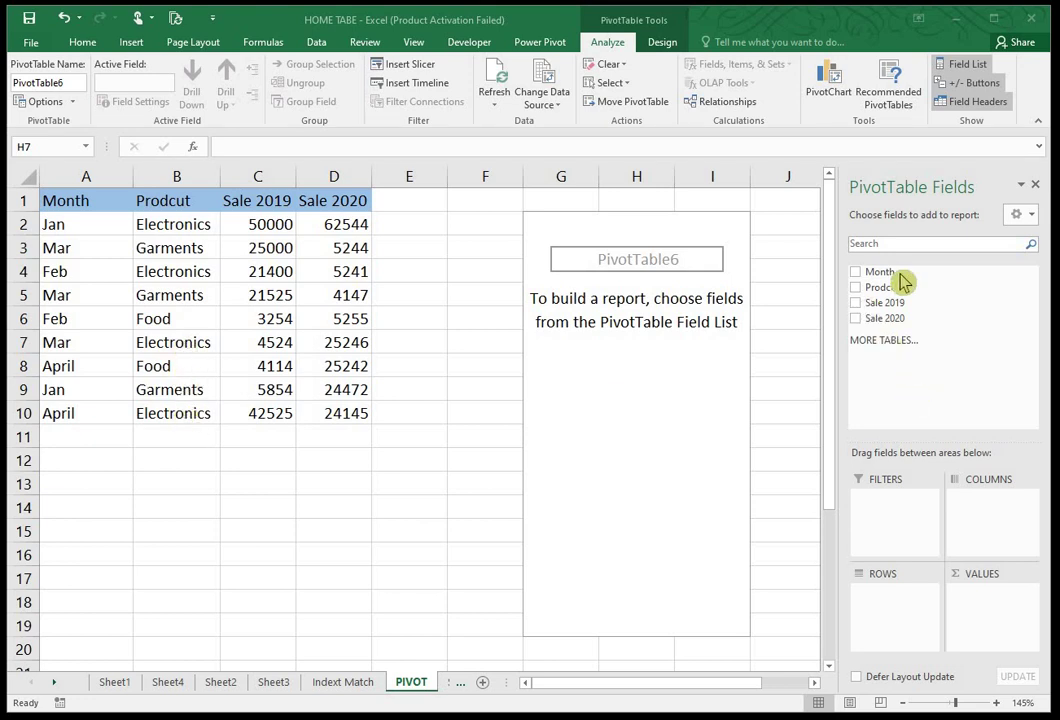
Step: Put Prodcut in ROWS and Month in FILTERS, leaving the Month filter unchanged
drag(886, 296, 898, 610)
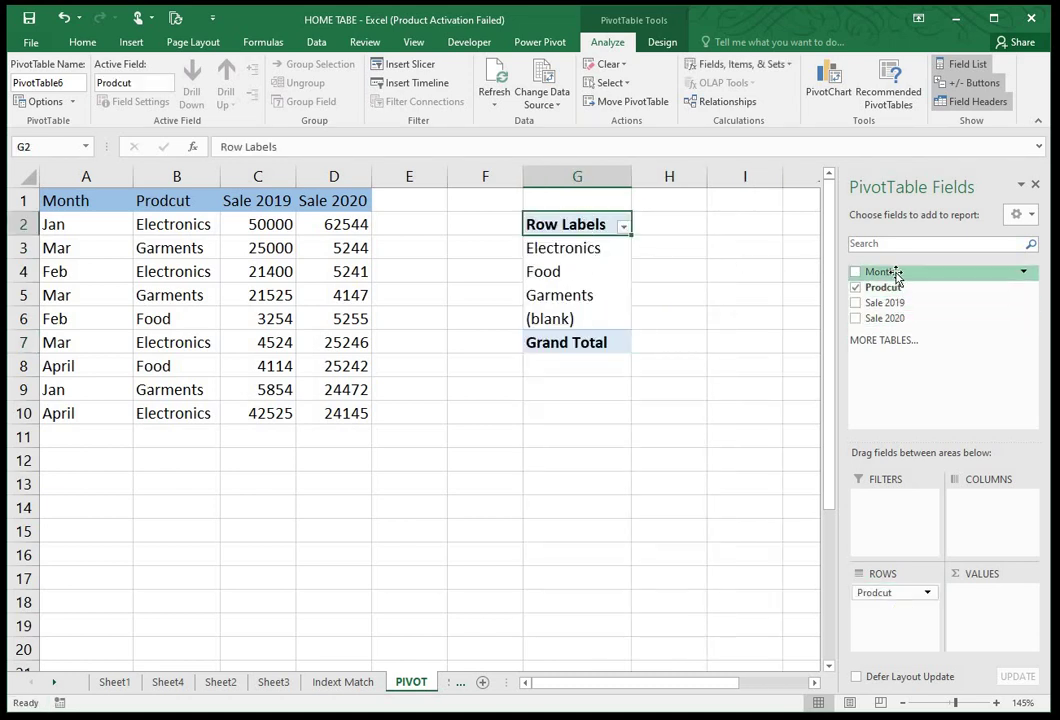
drag(893, 276, 876, 510)
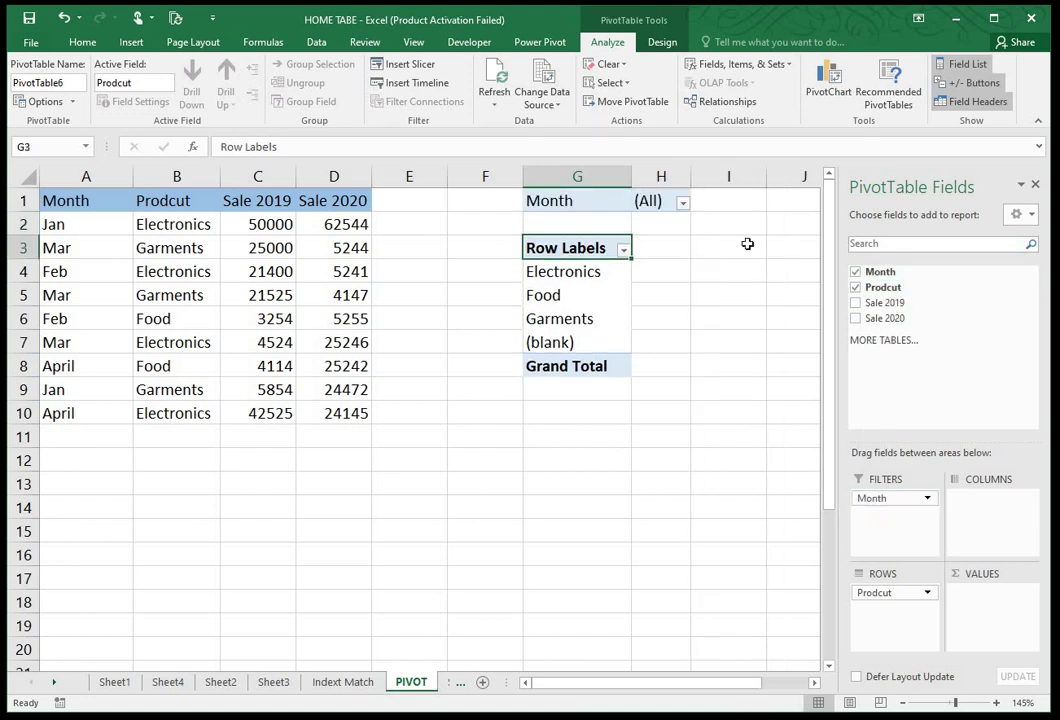
click(683, 203)
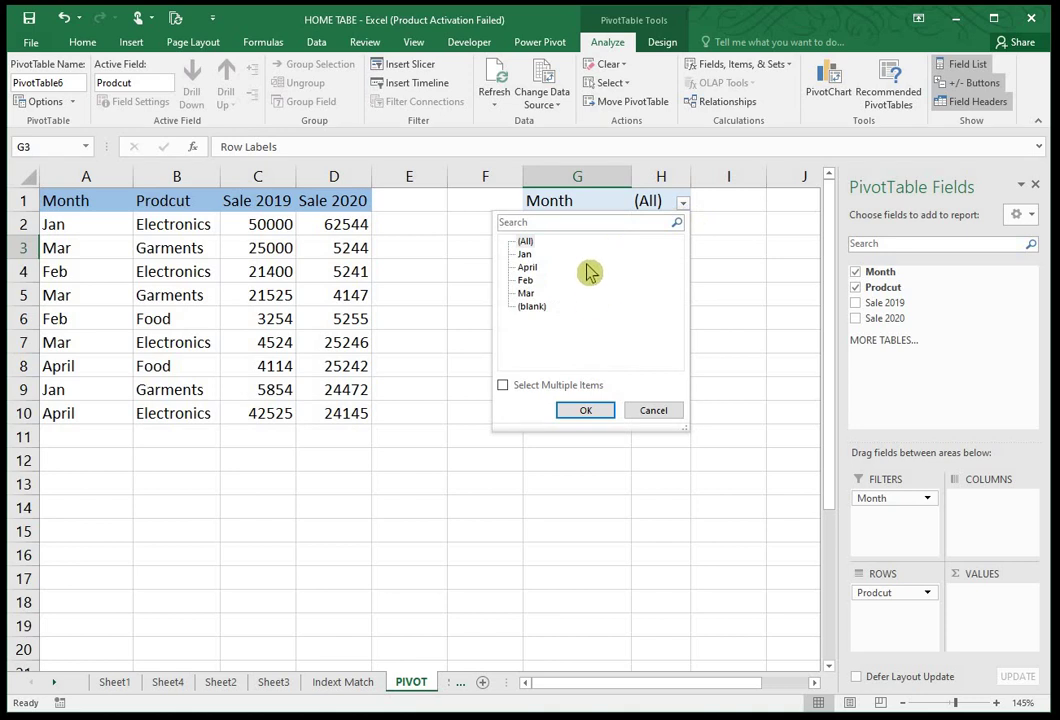
click(686, 207)
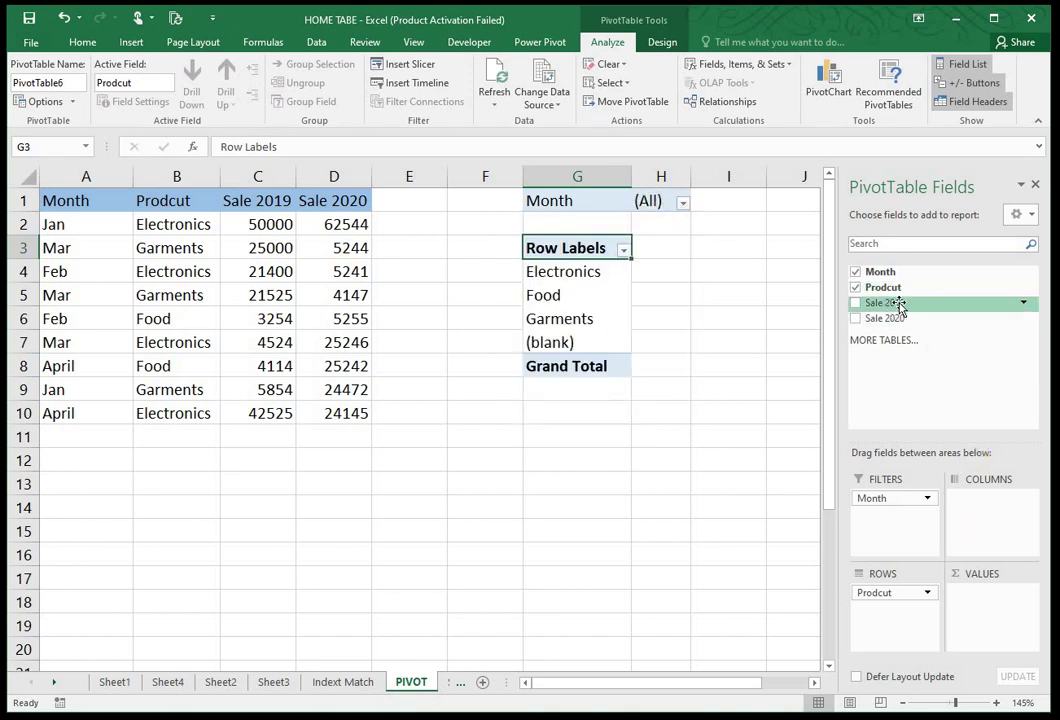
Step: Add Sale 2019 and Sale 2020 to VALUES as two count columns
drag(899, 307, 975, 608)
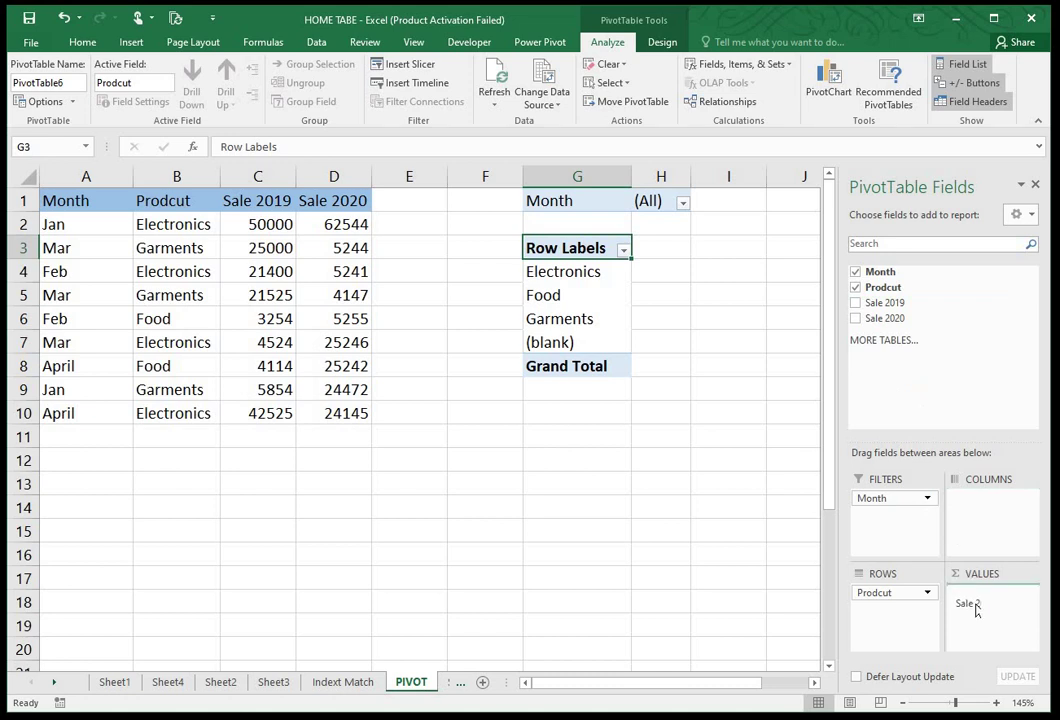
drag(975, 608, 977, 610)
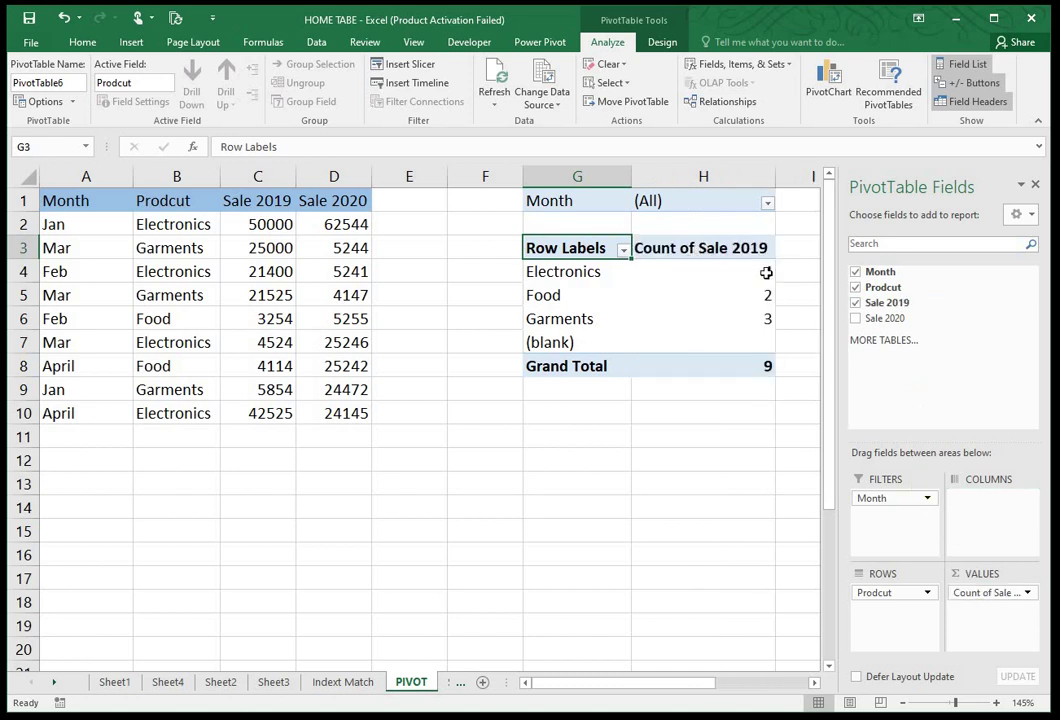
mouse_move(768, 273)
mouse_move(750, 325)
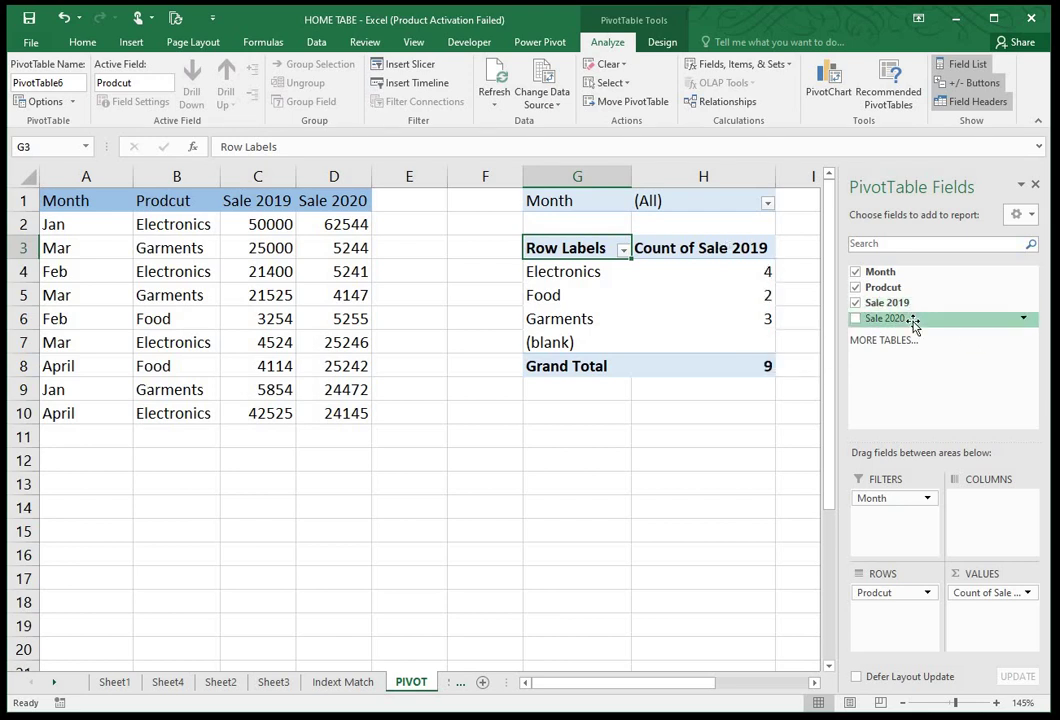
drag(912, 322, 1008, 628)
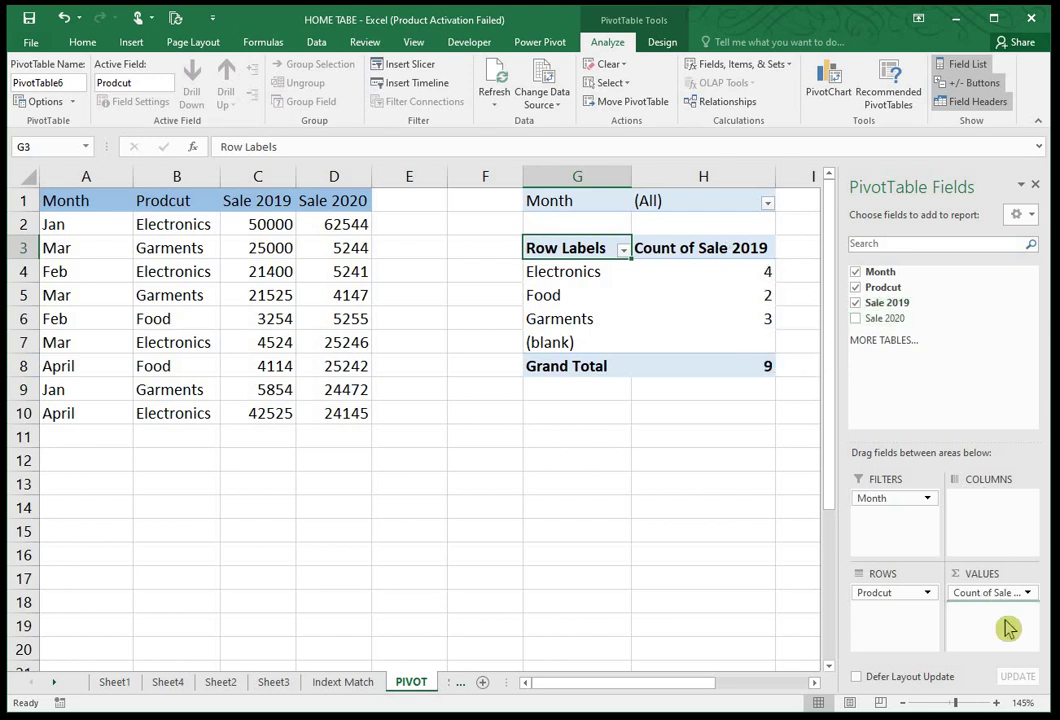
scroll(592, 499, down, 1)
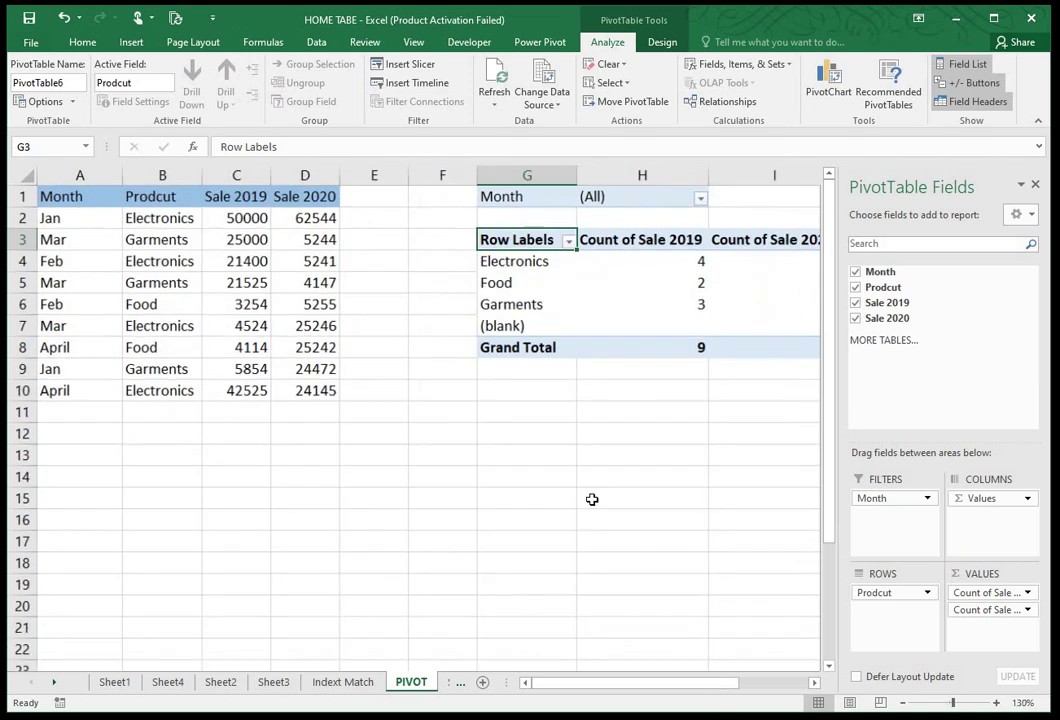
scroll(593, 499, down, 1)
scroll(594, 499, up, 1)
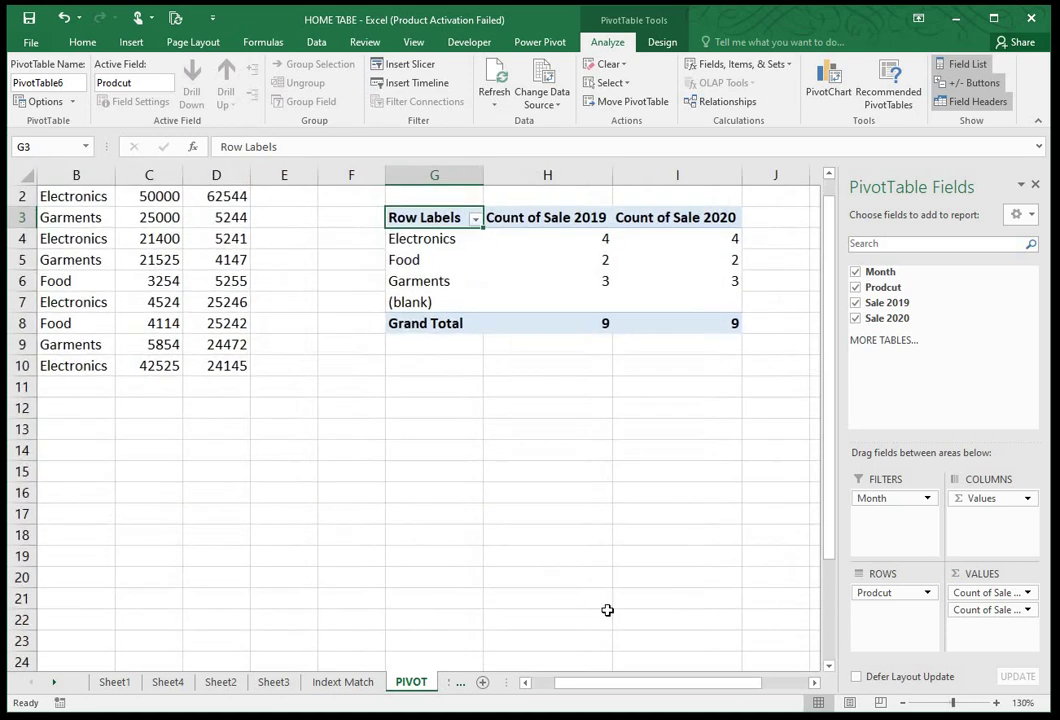
Step: Change Count of Sale 2019 to Sum in Value Field Settings
click(575, 239)
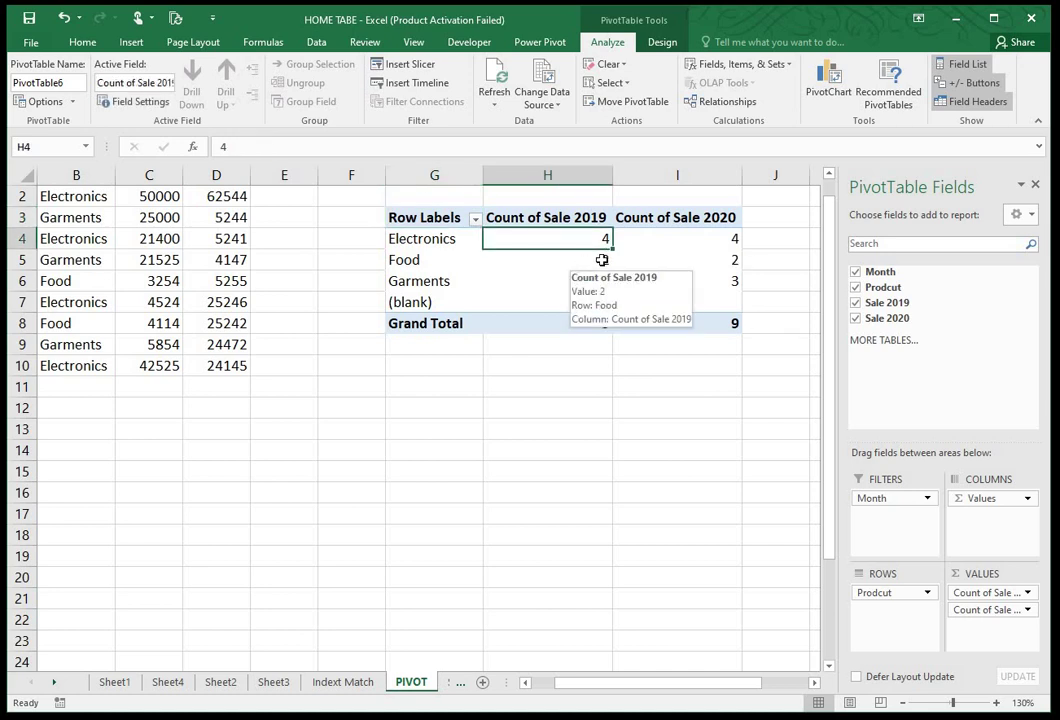
scroll(640, 243, up, 1)
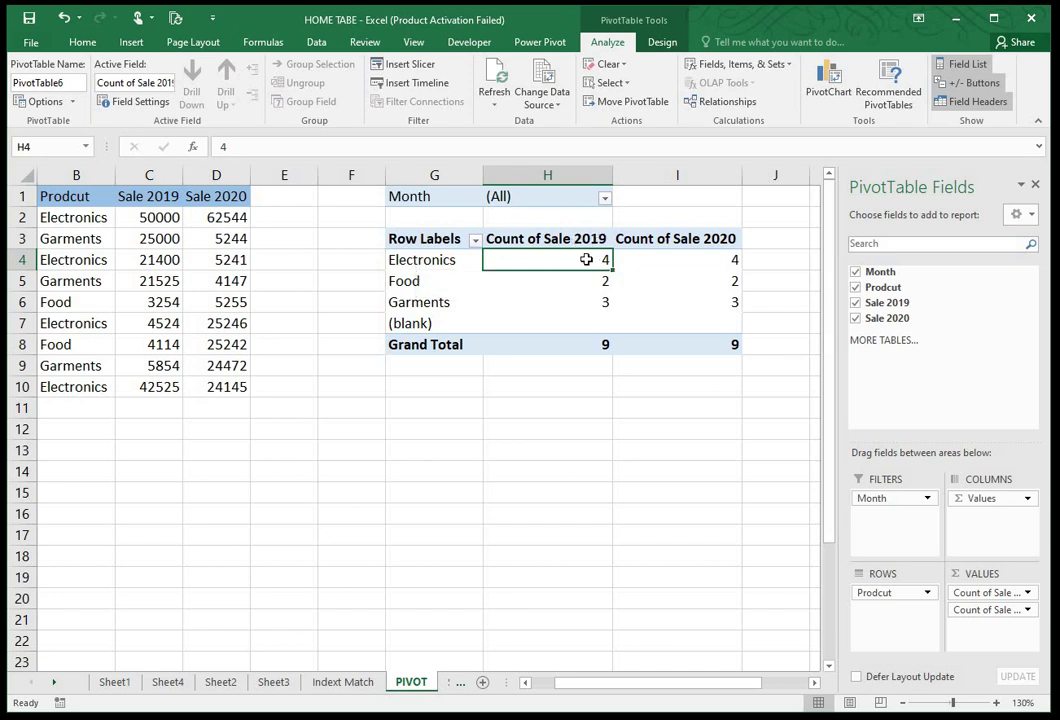
click(988, 595)
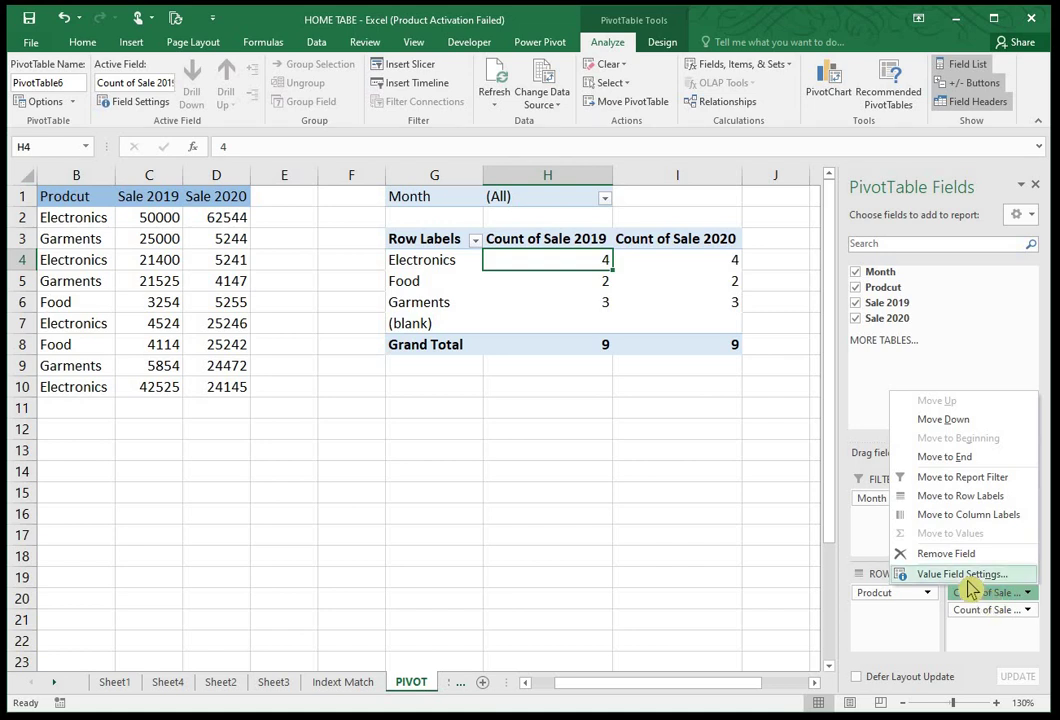
click(968, 580)
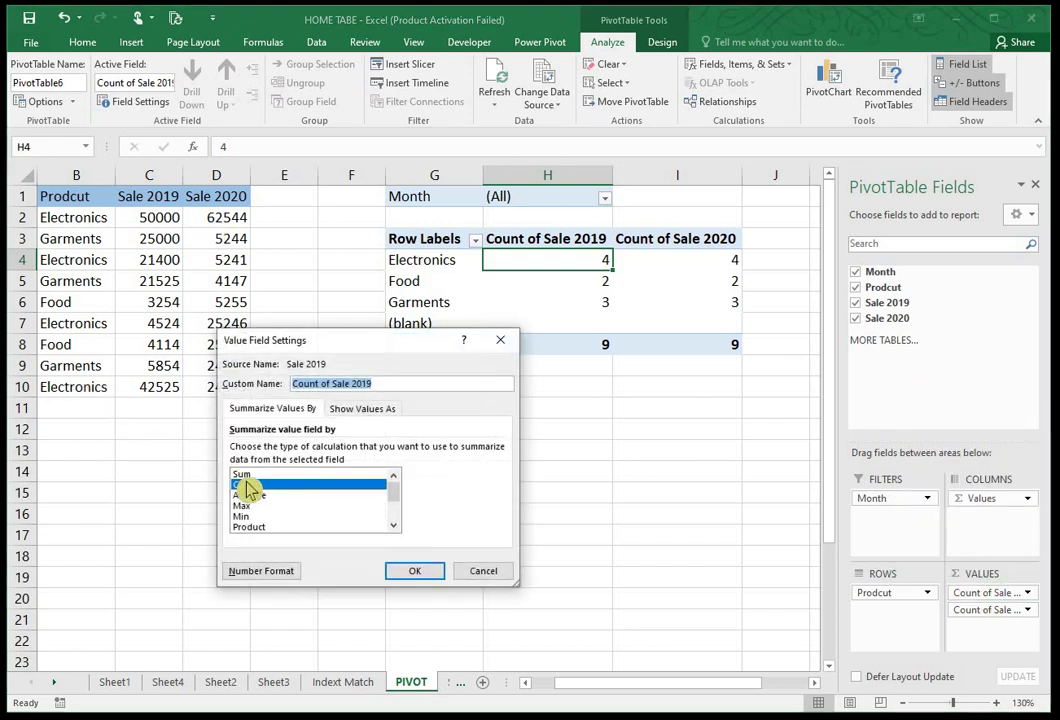
click(248, 474)
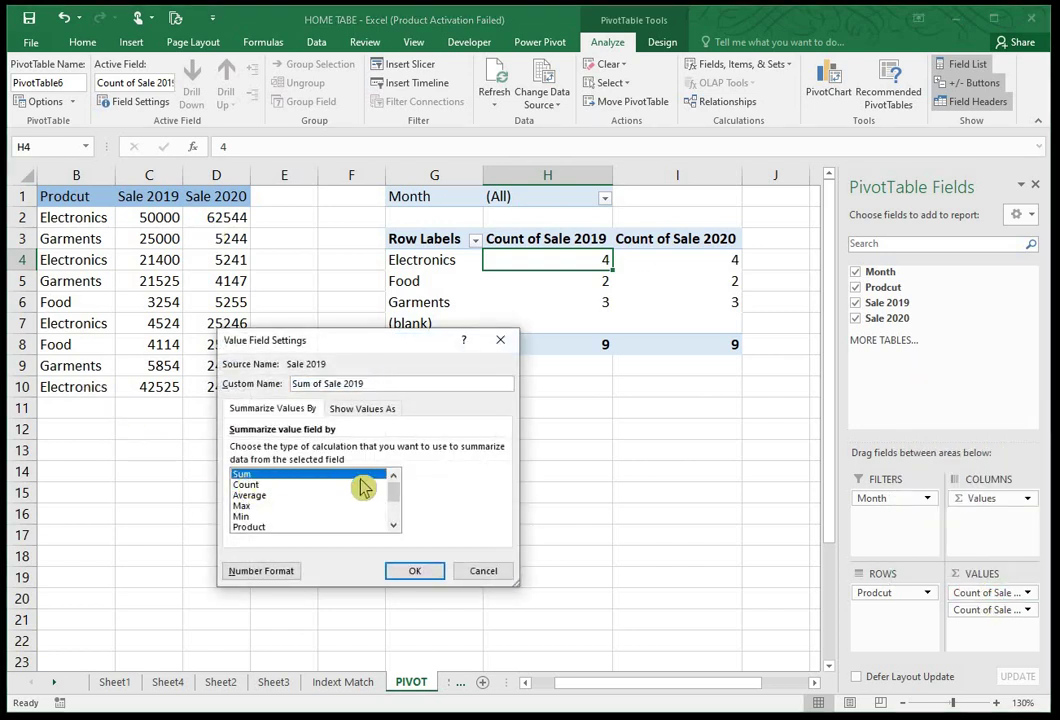
click(410, 572)
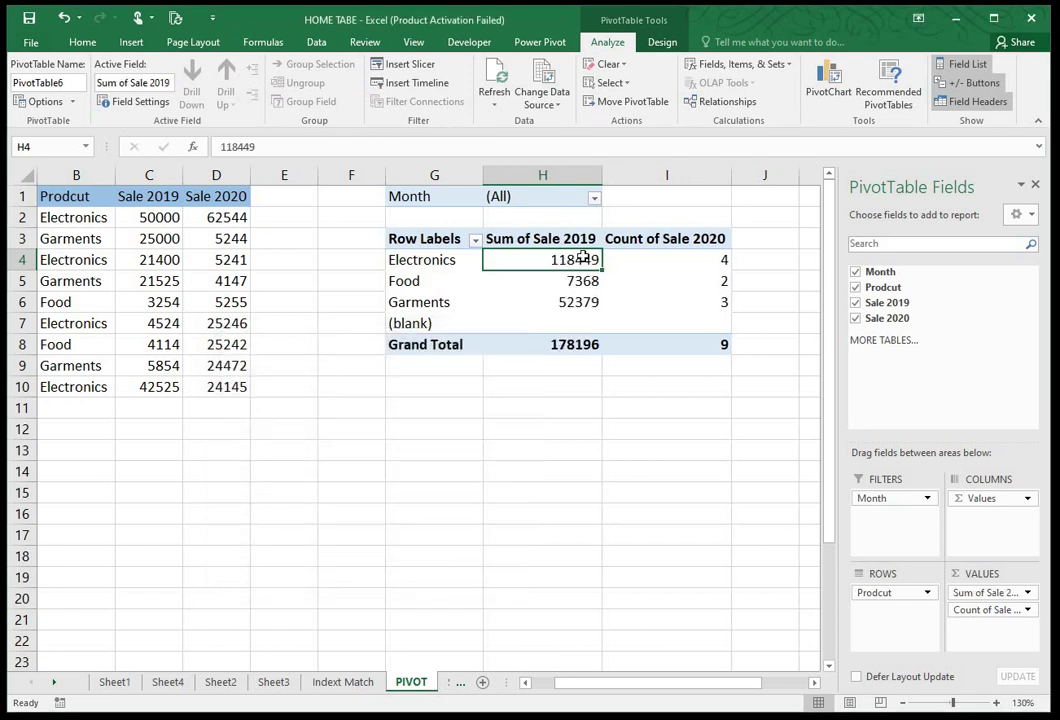
Step: Format the Sale 2019 sums H4:H8 with thousands separators and two decimals
drag(583, 258, 580, 344)
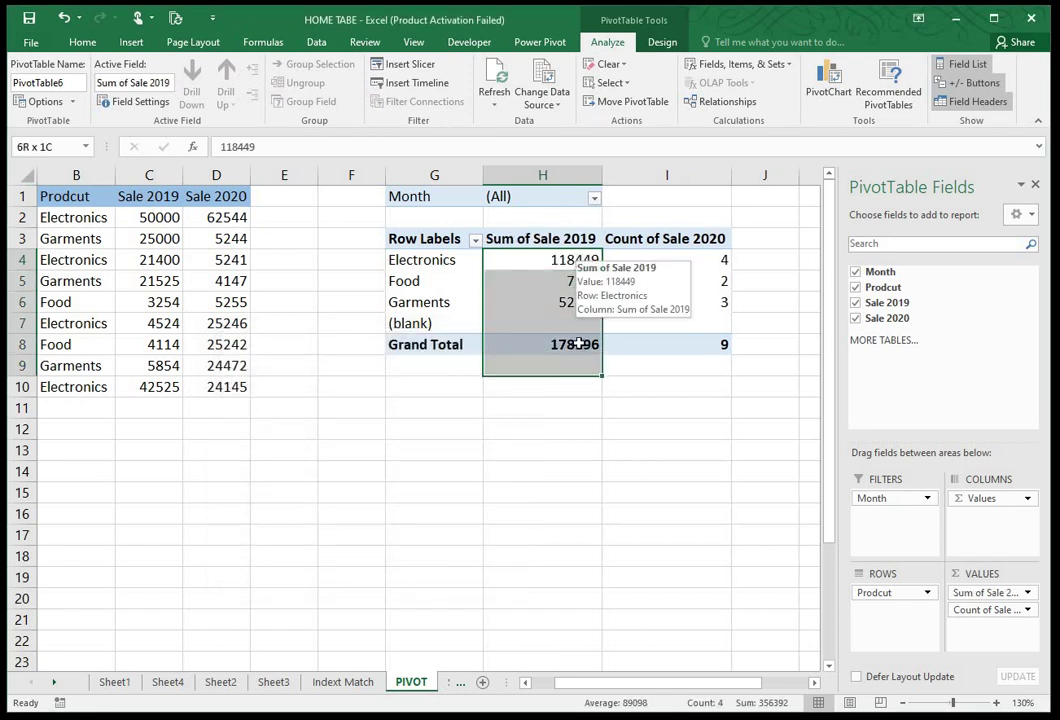
click(82, 42)
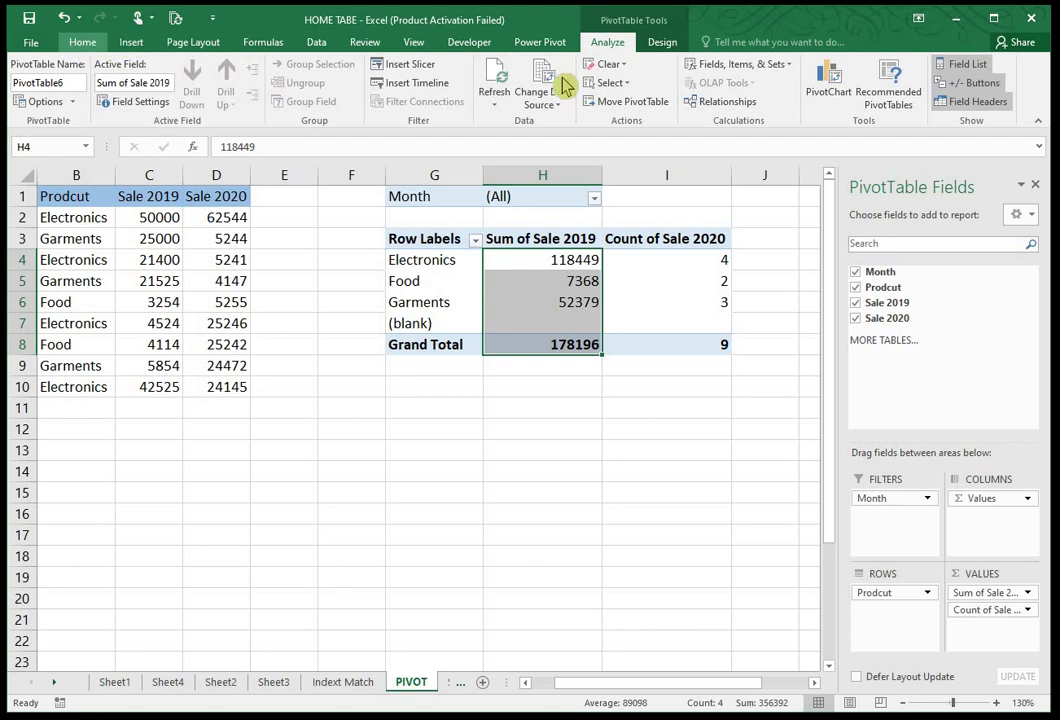
click(517, 95)
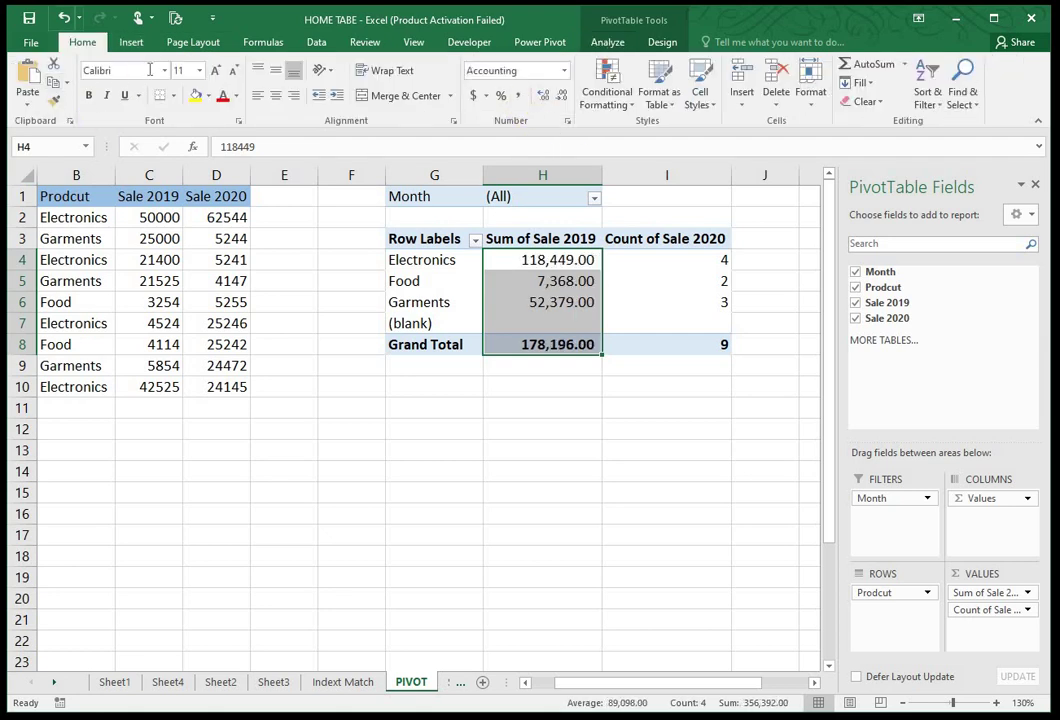
drag(420, 260, 420, 323)
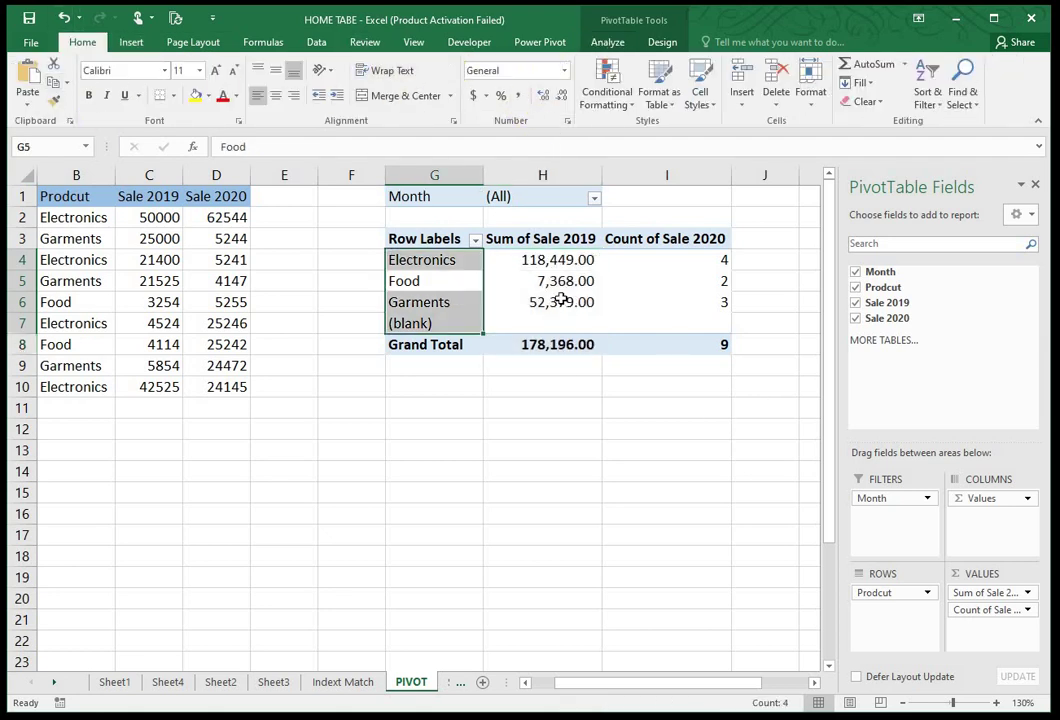
click(549, 300)
click(689, 265)
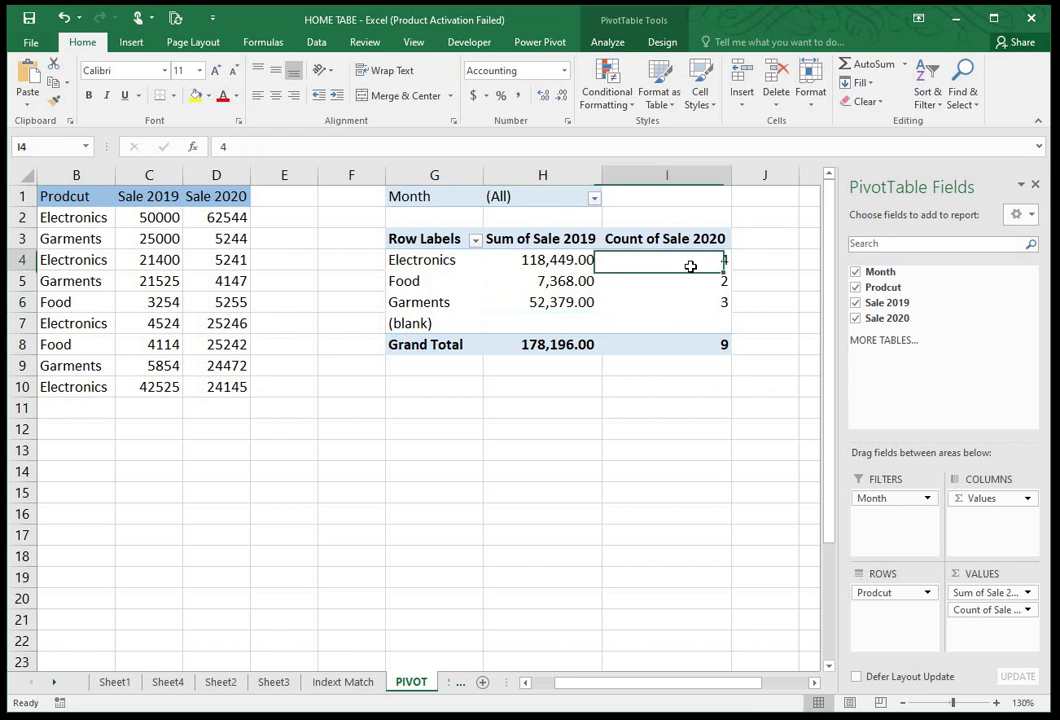
Step: Change Count of Sale 2020 to Sum in Value Field Settings
click(1010, 609)
click(950, 590)
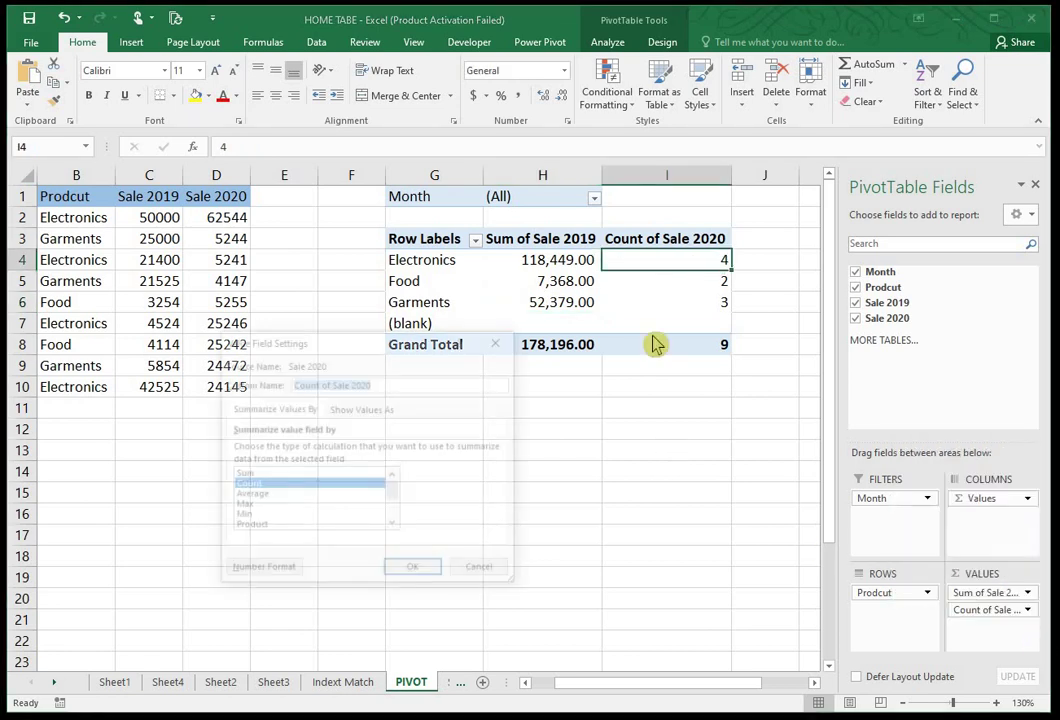
click(300, 474)
click(416, 572)
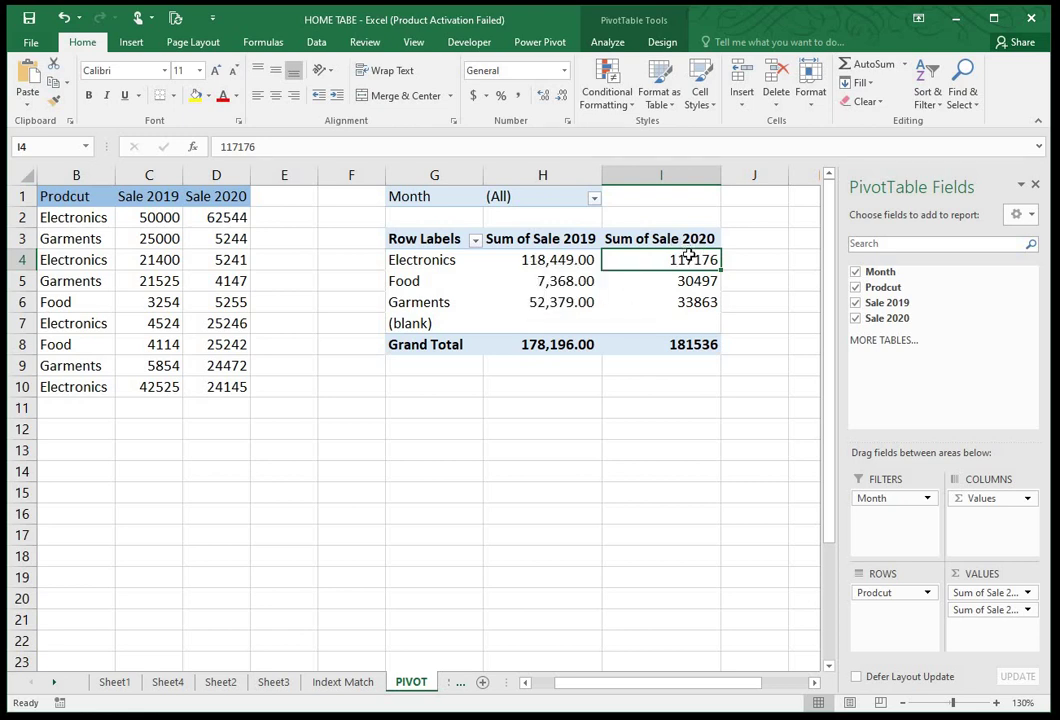
Step: Apply Comma Style to the Sale 2020 sums I4:I8
drag(690, 256, 703, 343)
click(517, 95)
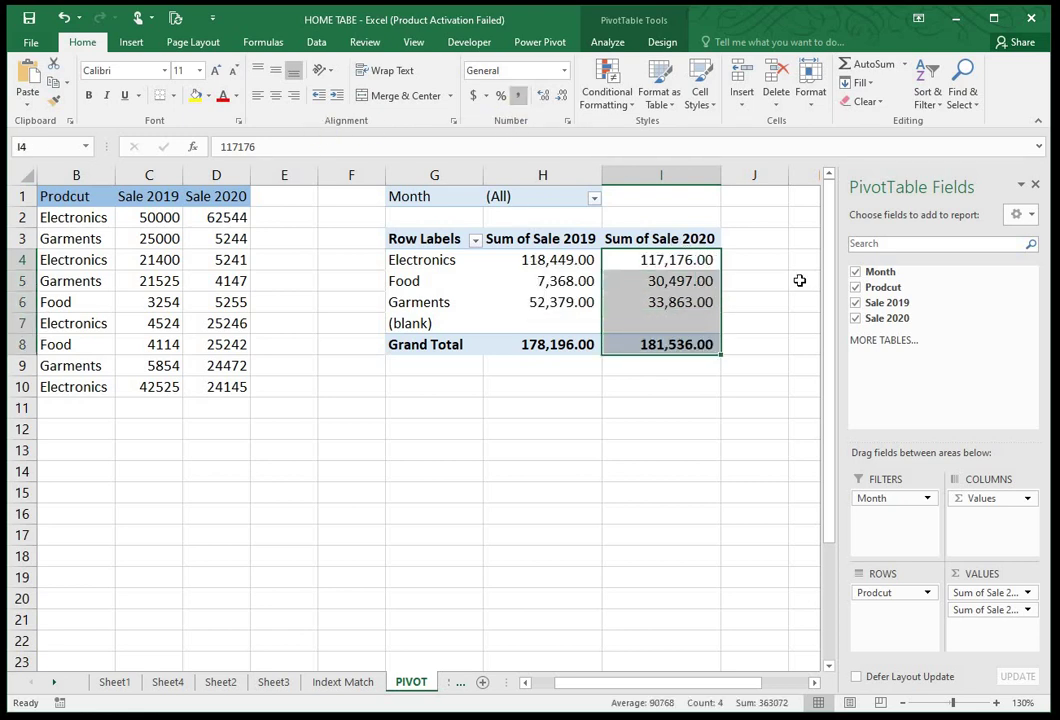
click(645, 386)
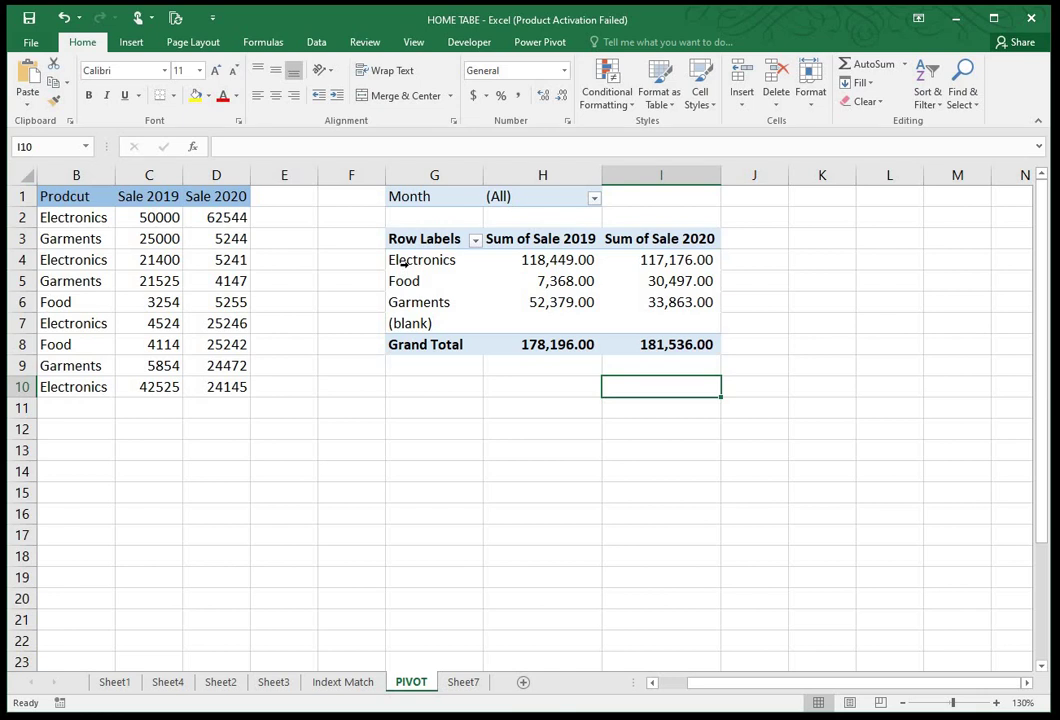
drag(776, 684, 726, 687)
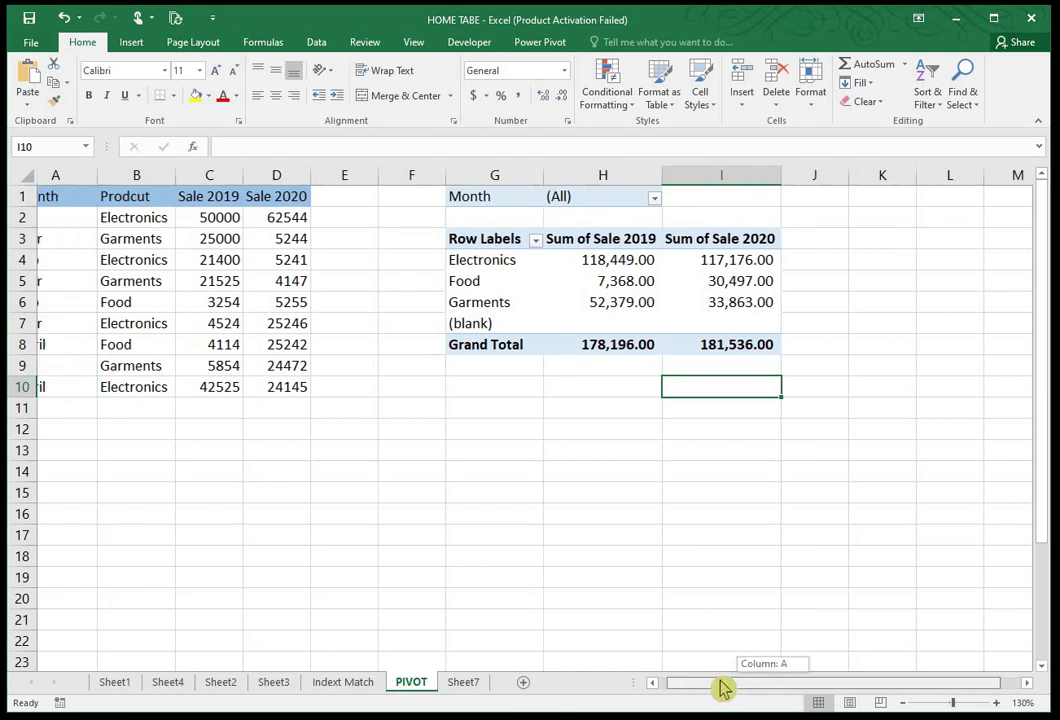
click(513, 292)
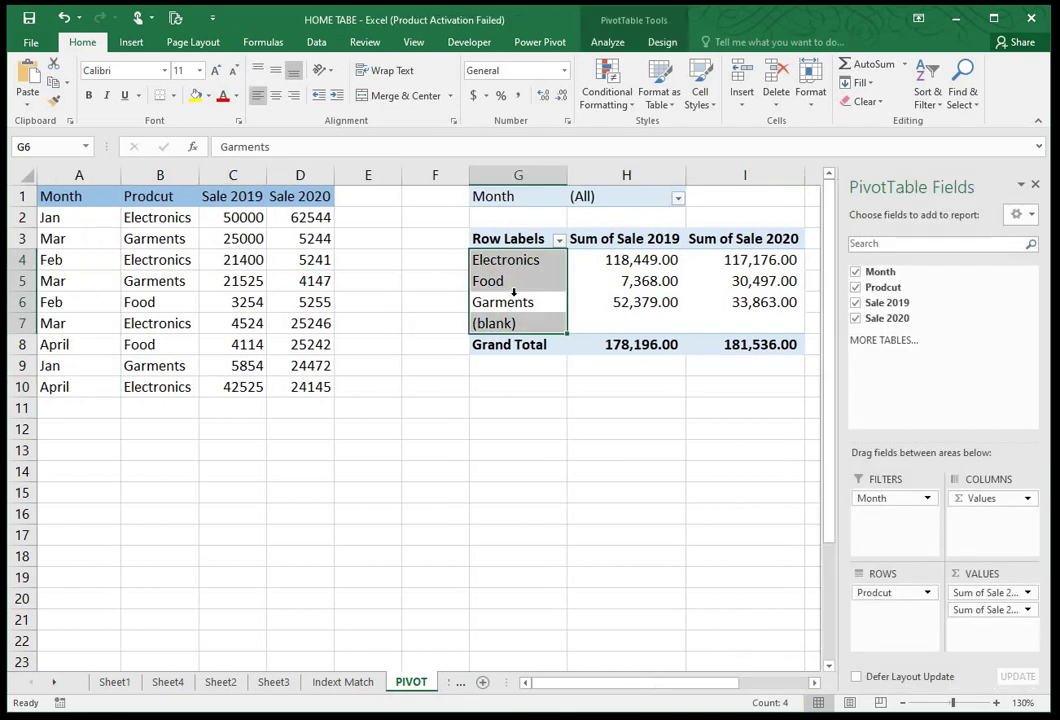
key(ctrl+Up)
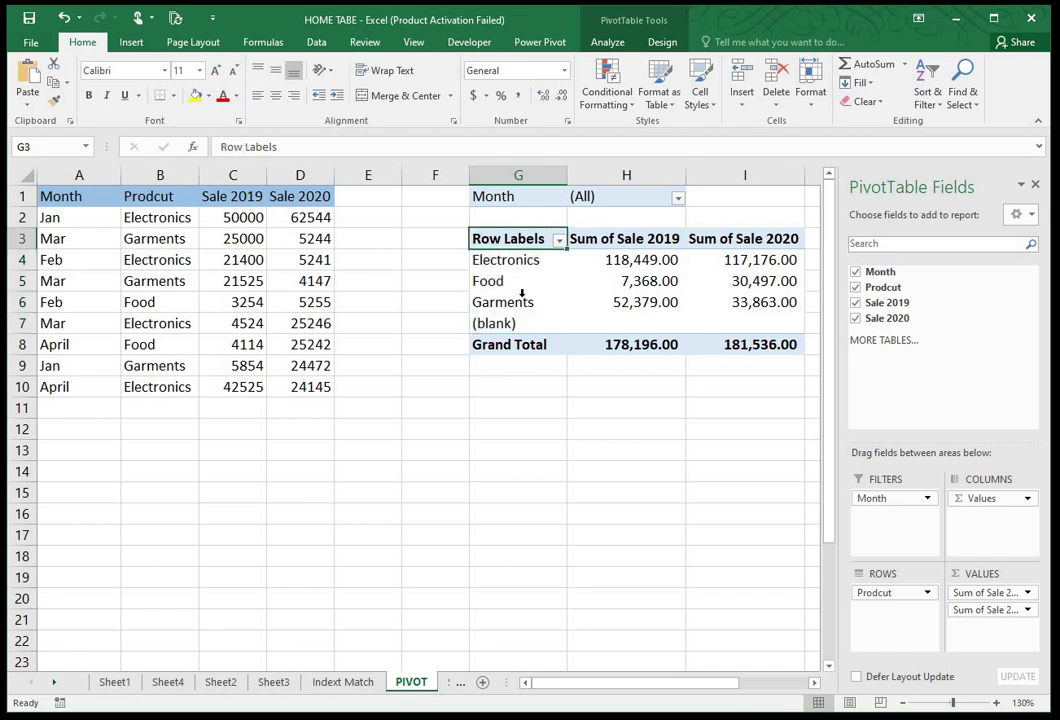
Step: Enable Select Multiple Items in the Month filter and show only Jan
click(678, 199)
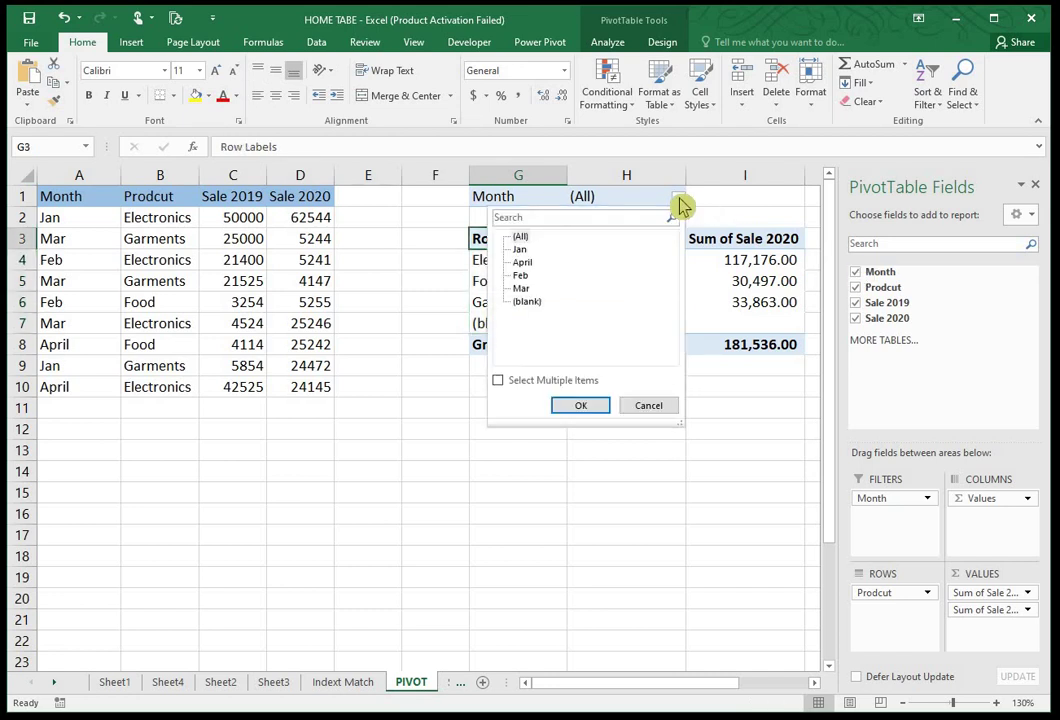
click(498, 380)
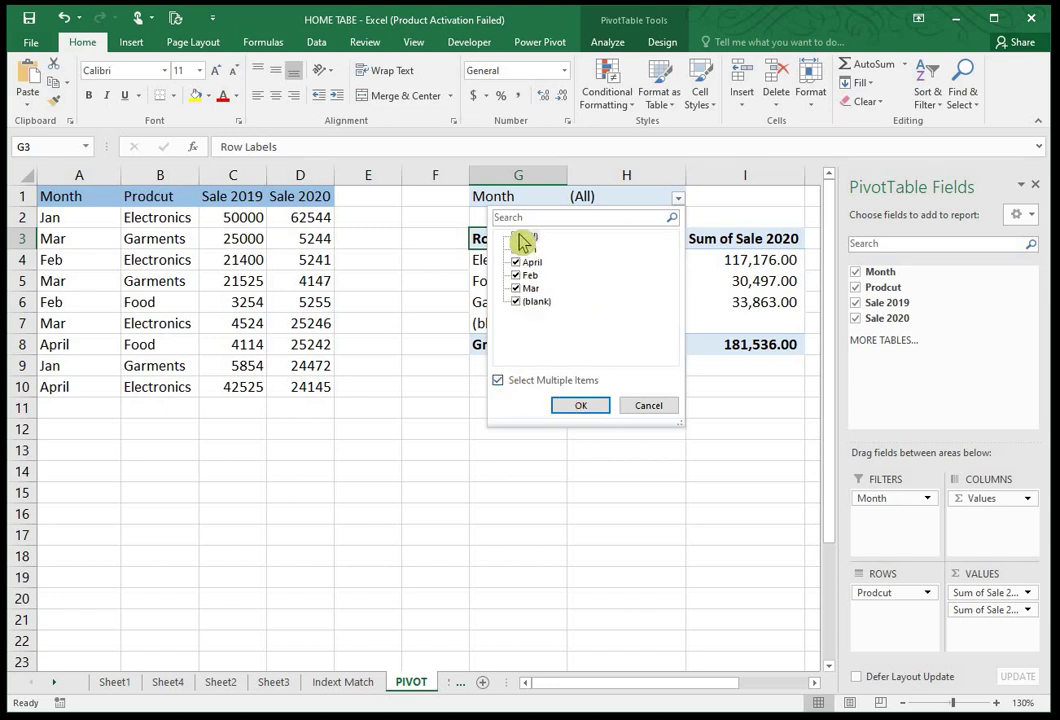
click(515, 237)
click(515, 249)
click(581, 405)
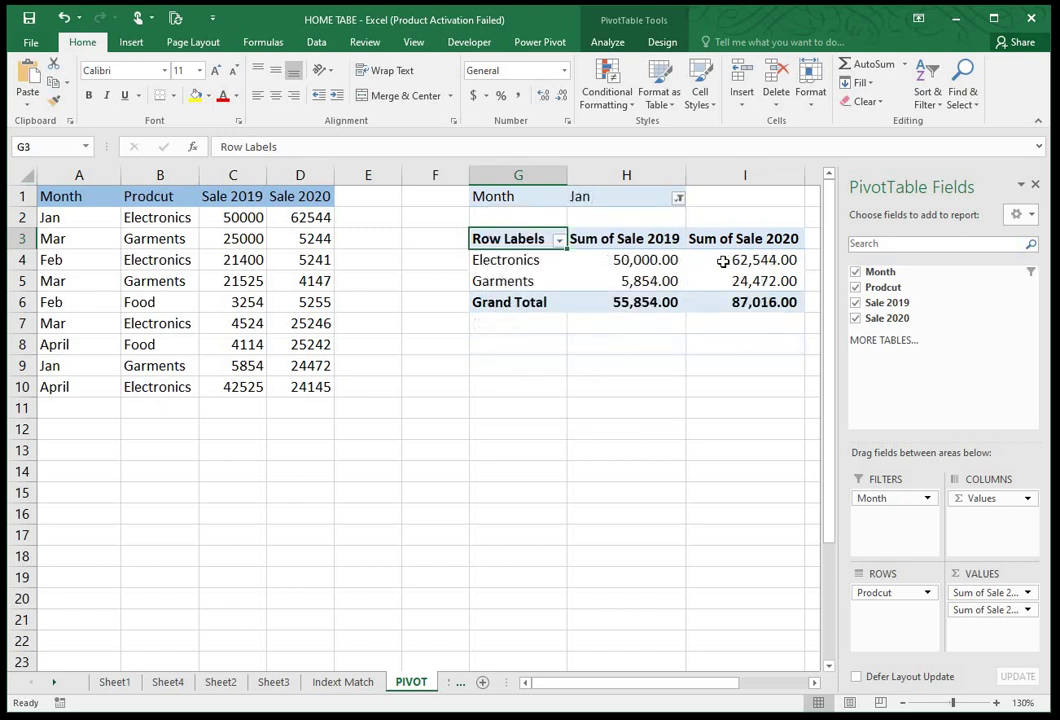
Step: Switch the Month filter from Jan to Feb only
click(678, 199)
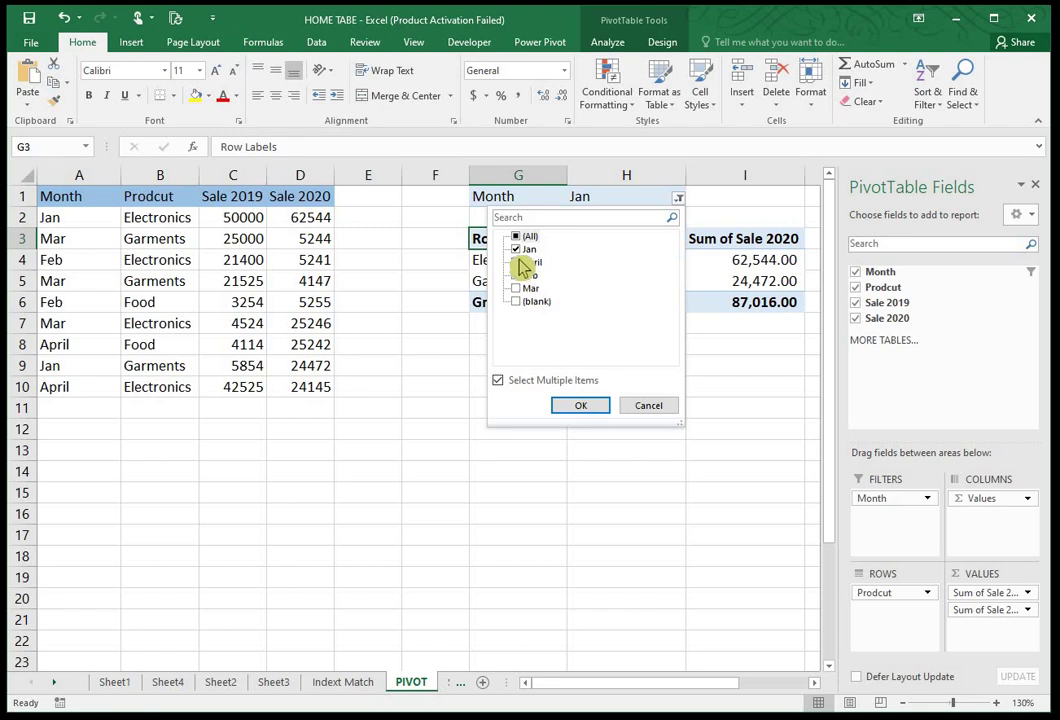
click(520, 262)
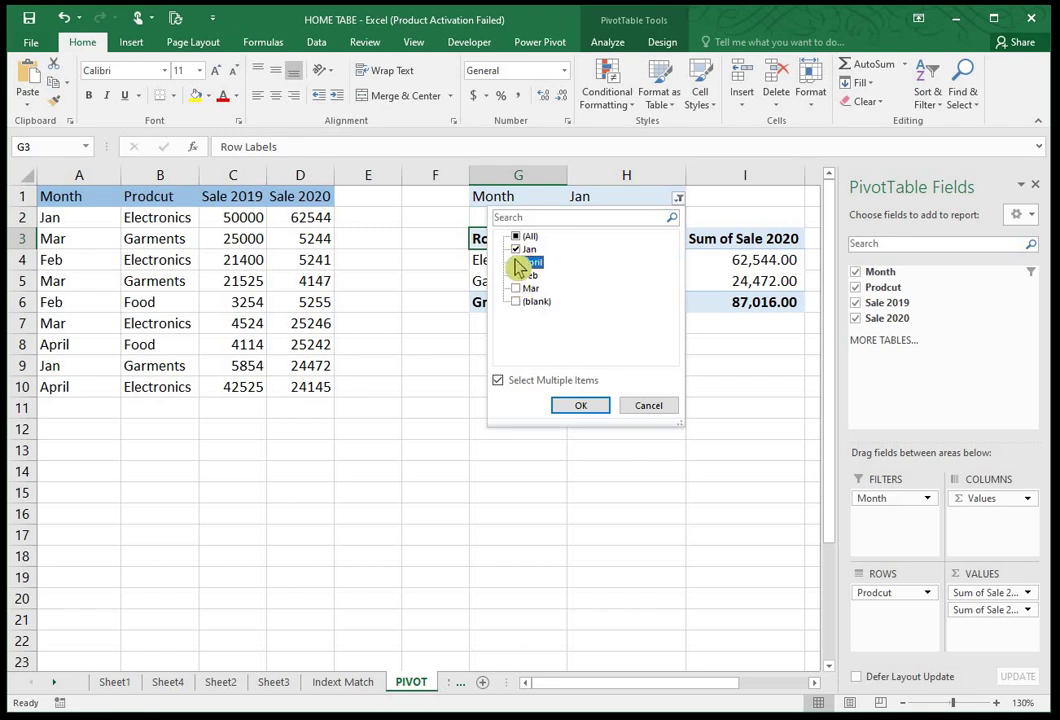
click(516, 249)
click(516, 275)
click(581, 405)
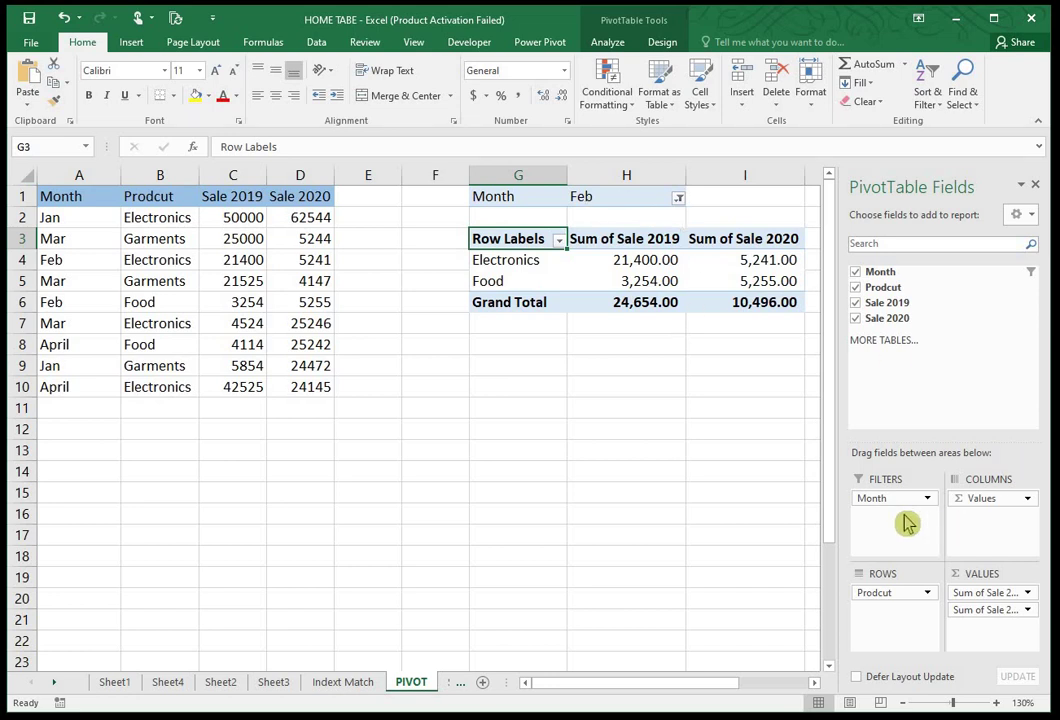
Step: Move Month from FILTERS to ROWS above Prodcut and Select All months in the Row Labels filter
drag(884, 272, 911, 592)
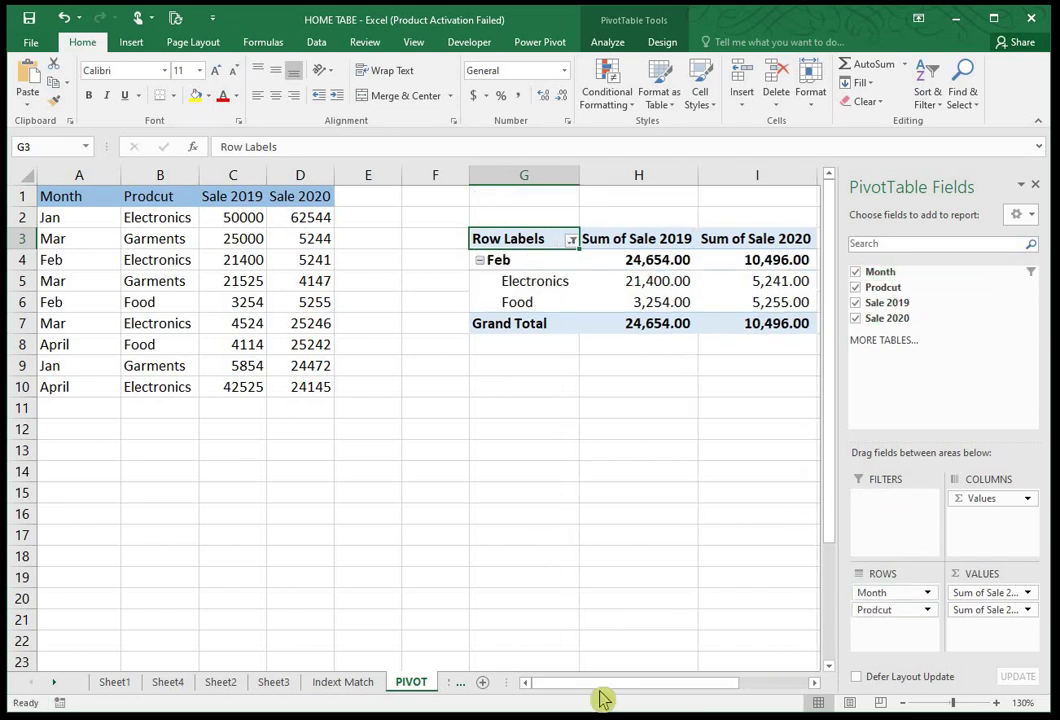
drag(603, 683, 634, 683)
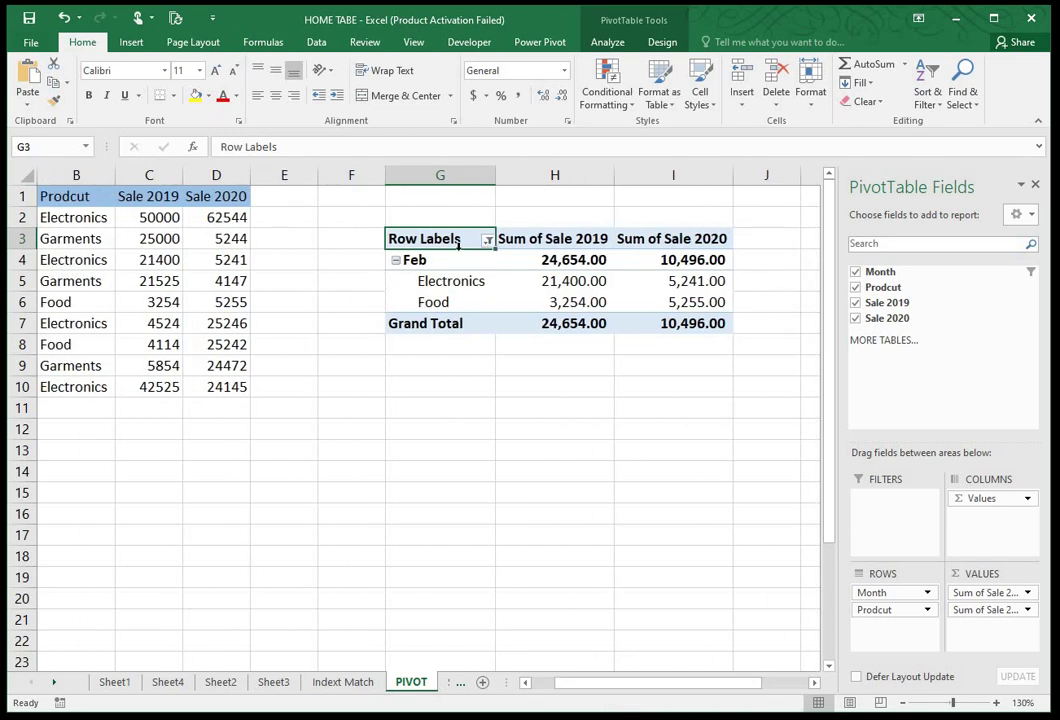
click(487, 240)
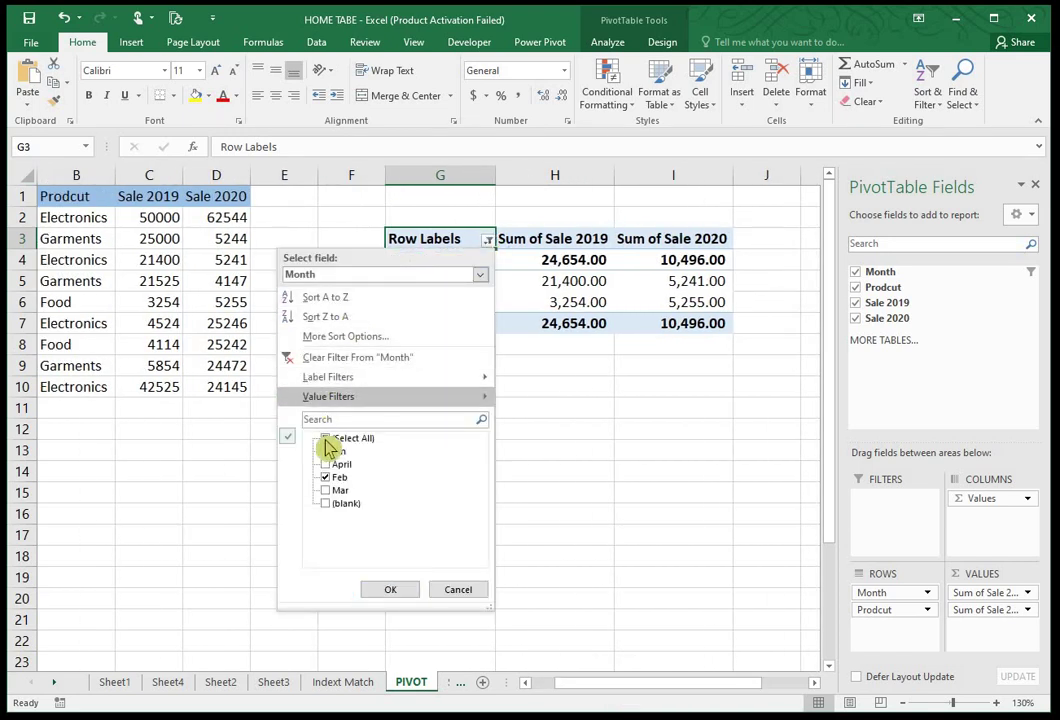
key(space)
click(398, 590)
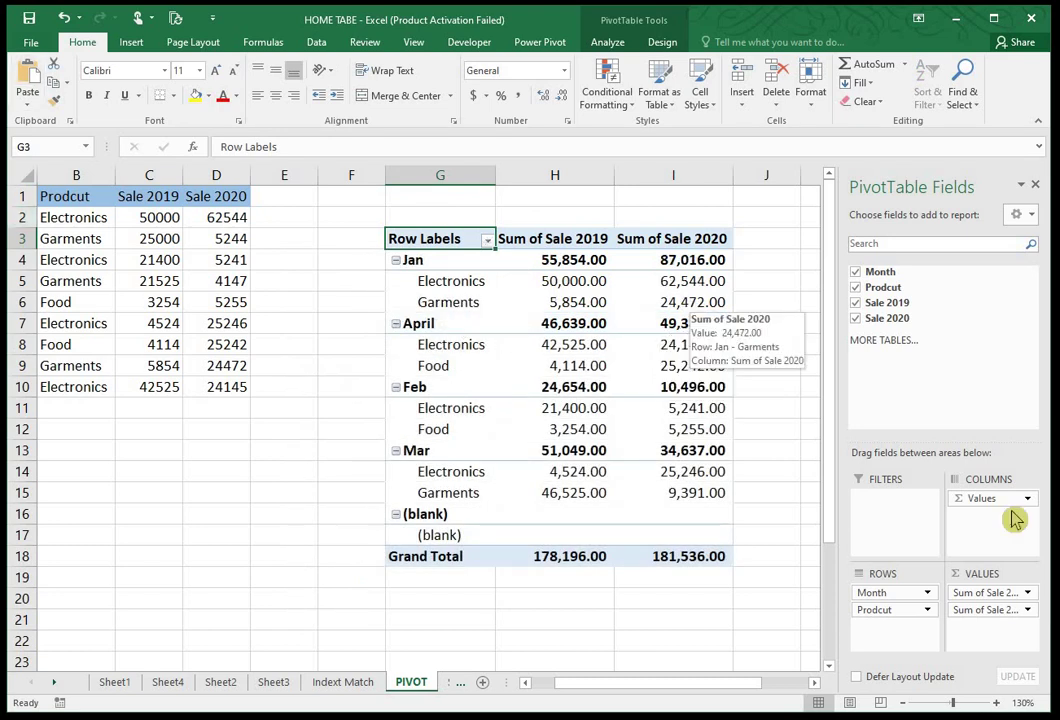
click(551, 322)
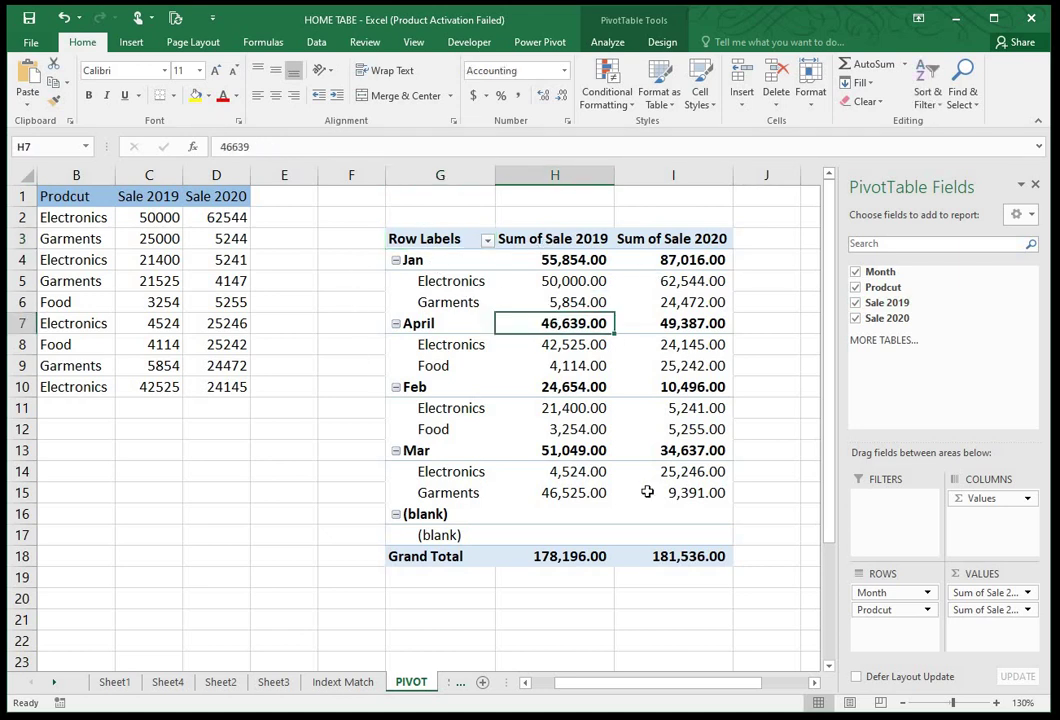
mouse_move(642, 520)
Step: Hide the month subtotals and turn off Grand Totals
click(673, 48)
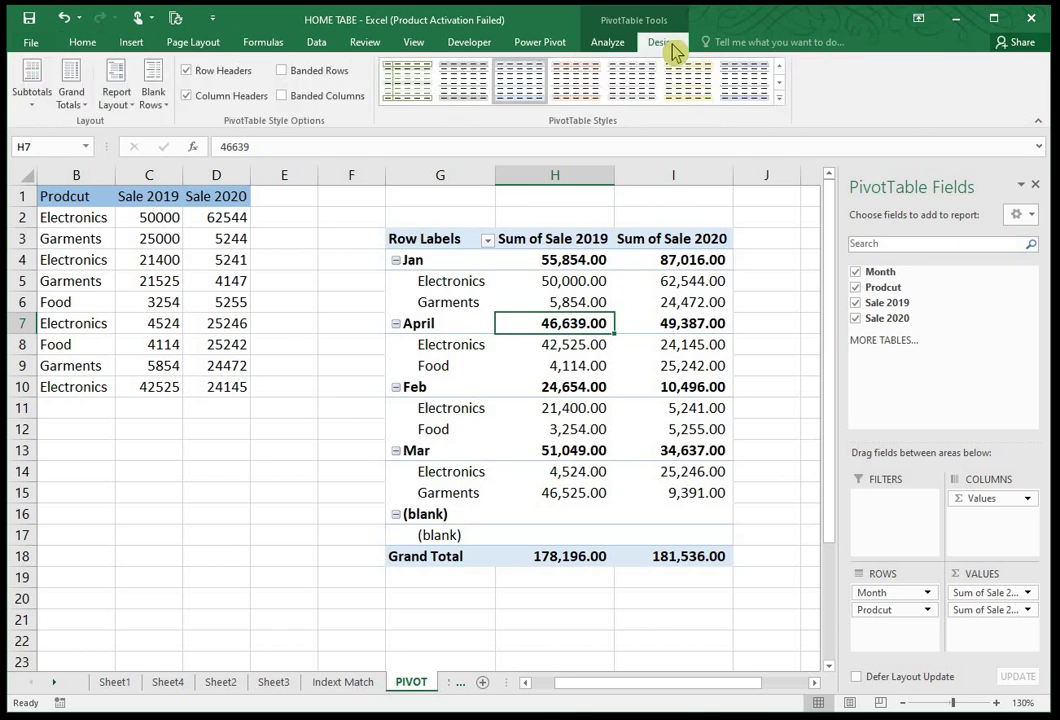
click(34, 98)
click(72, 135)
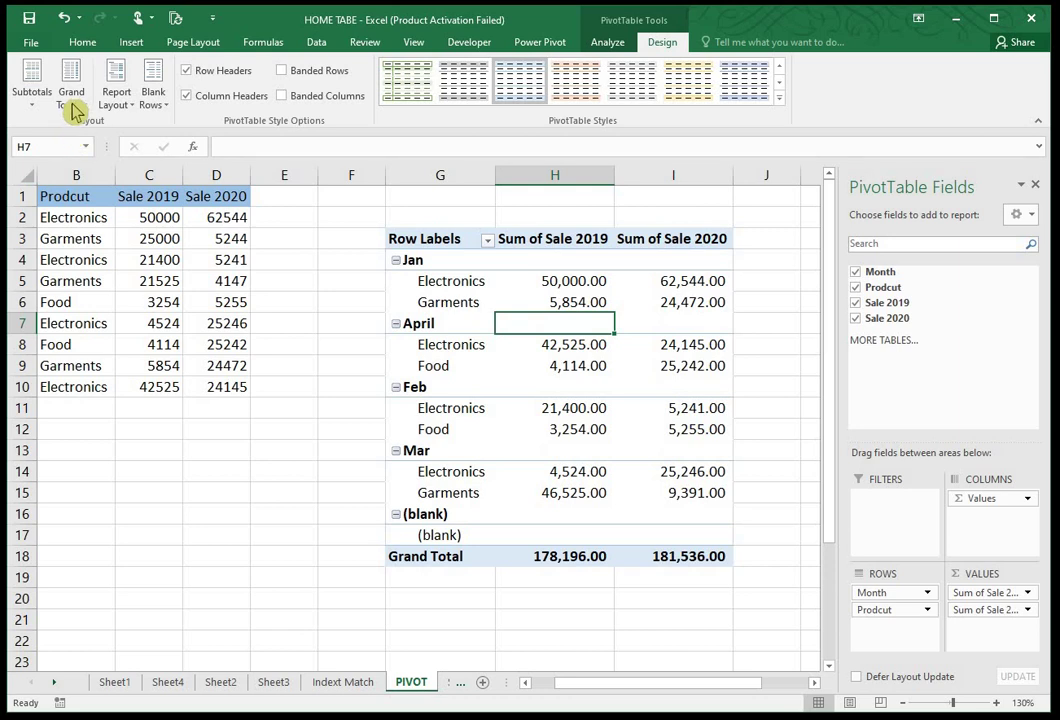
click(71, 98)
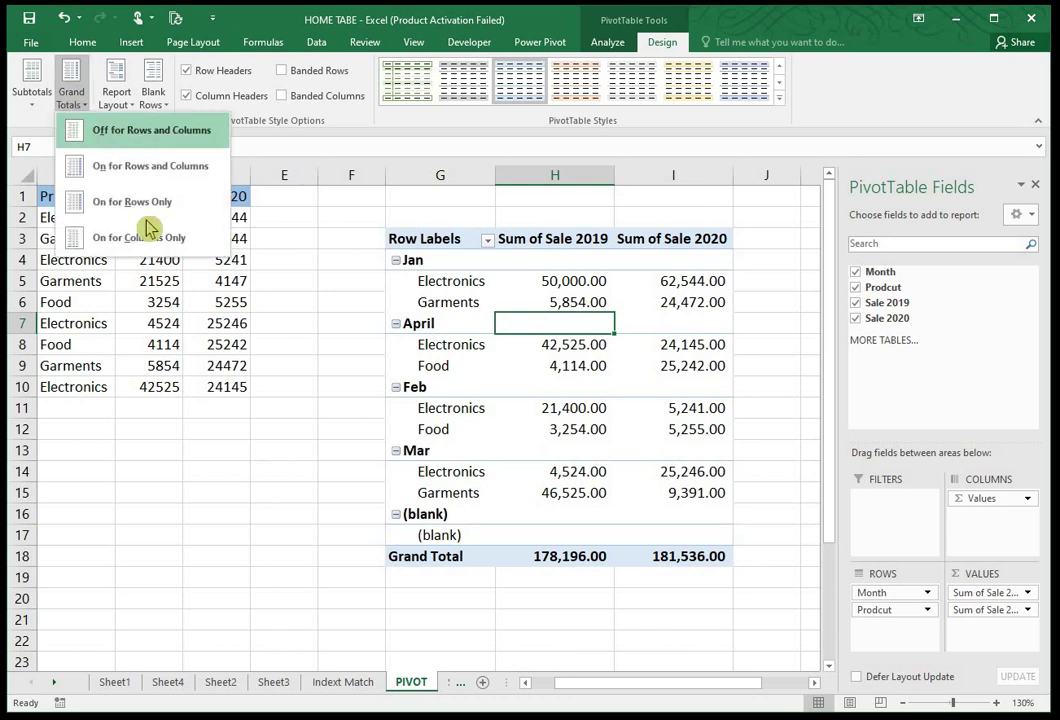
click(92, 133)
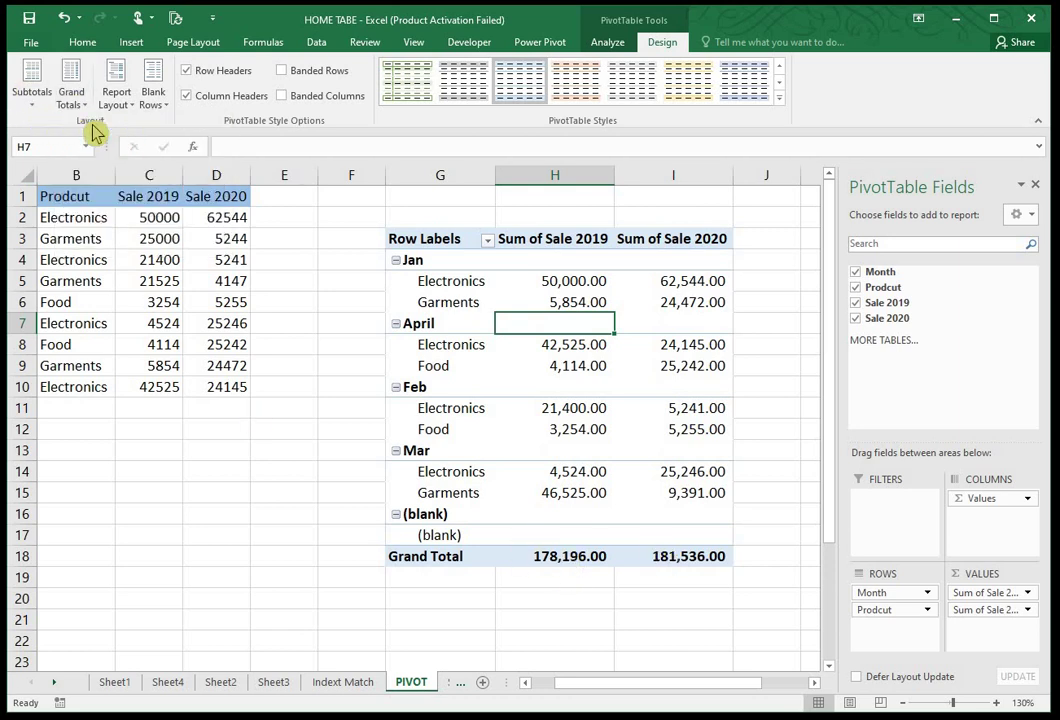
Step: Switch to Tabular Form layout with subtotals shown at the bottom of each month group
click(112, 103)
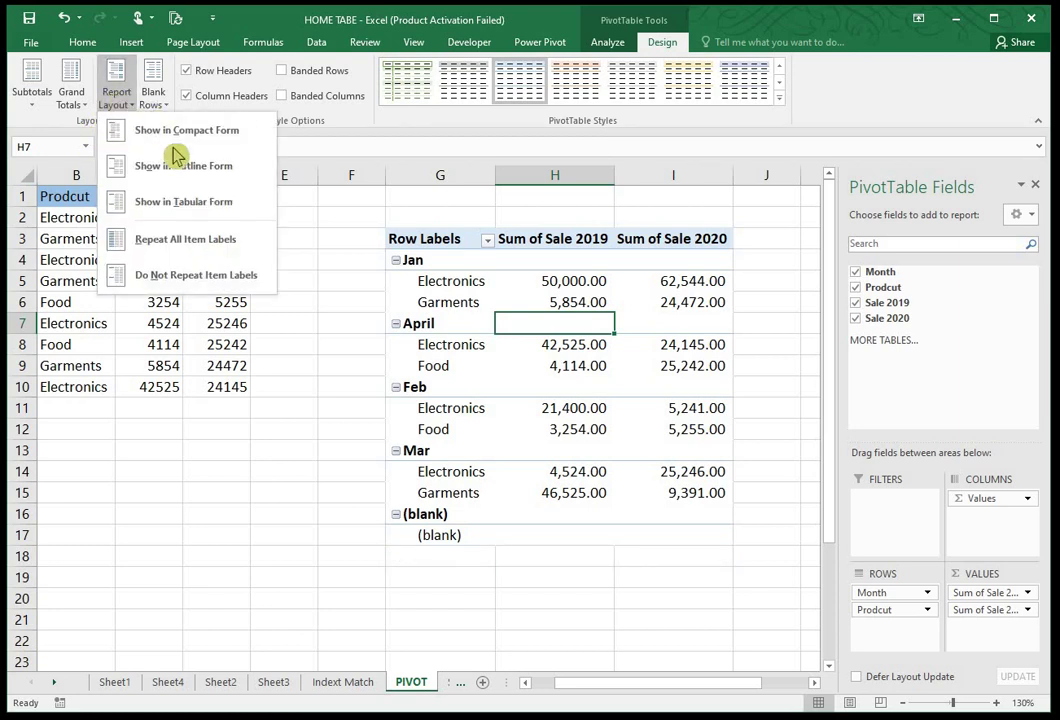
click(229, 213)
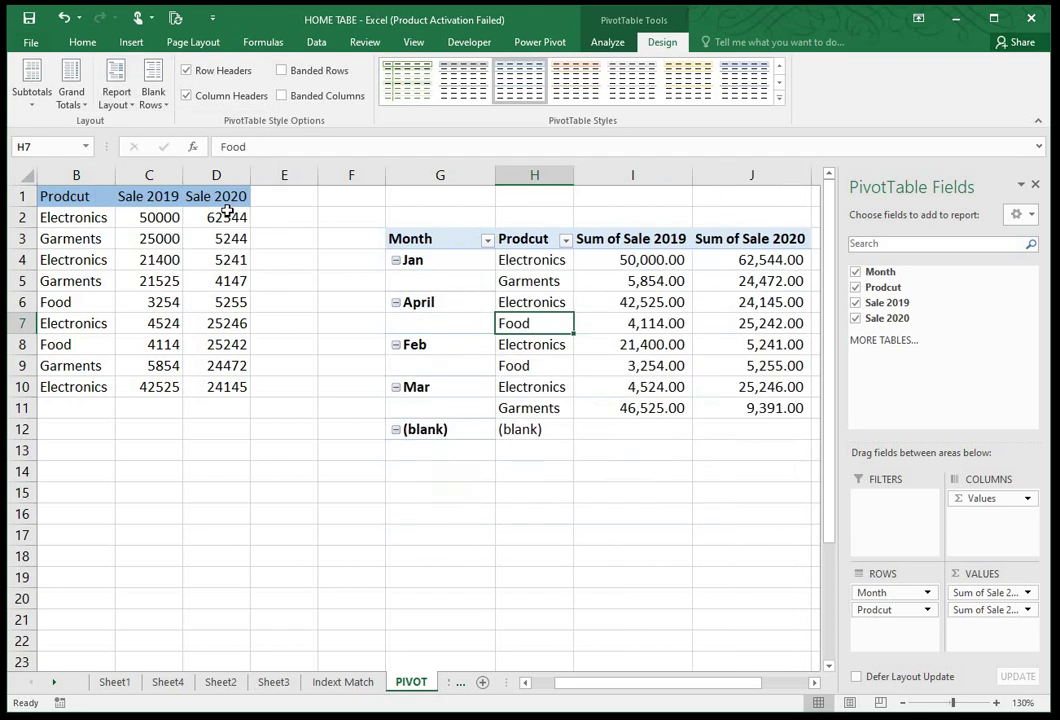
mouse_move(683, 305)
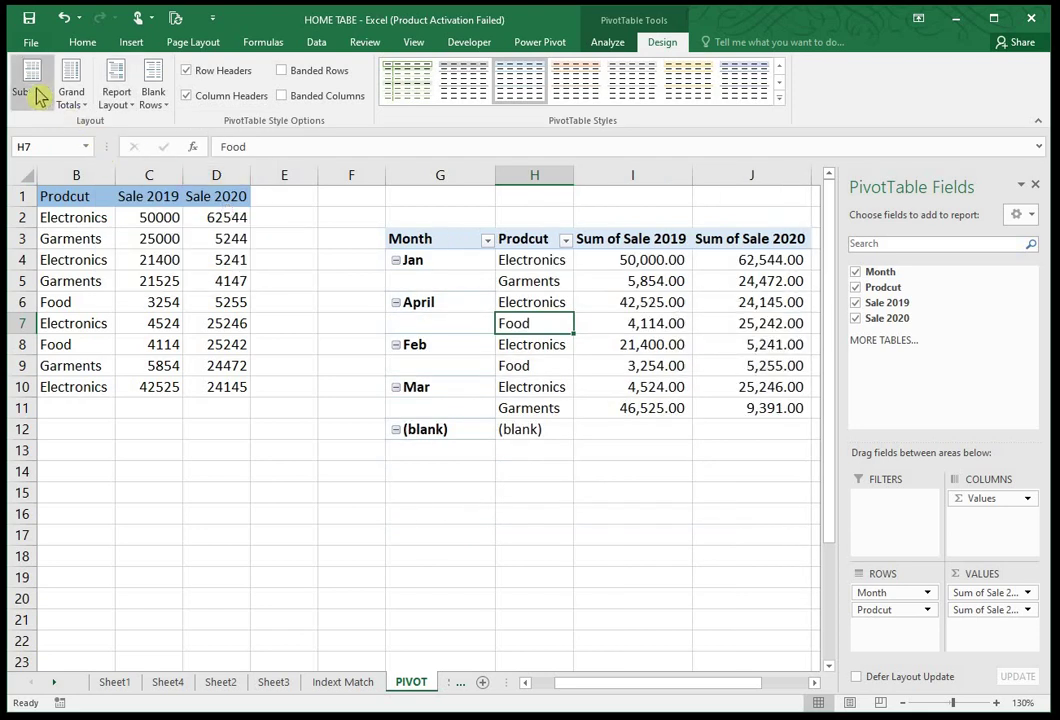
drag(610, 684, 632, 684)
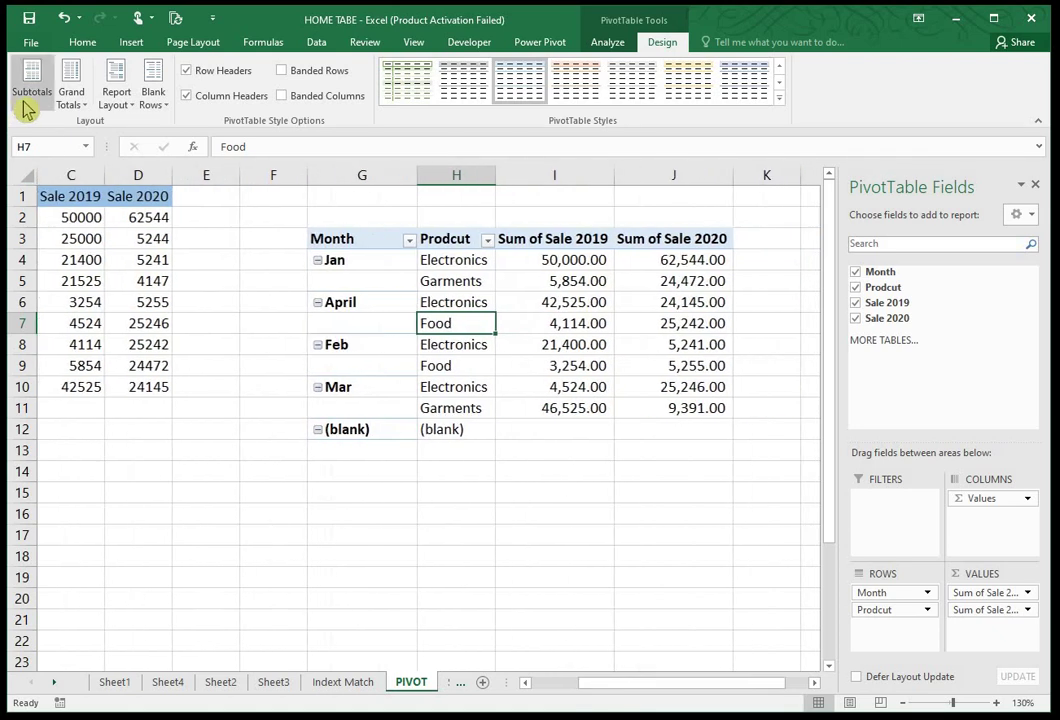
click(30, 95)
click(116, 166)
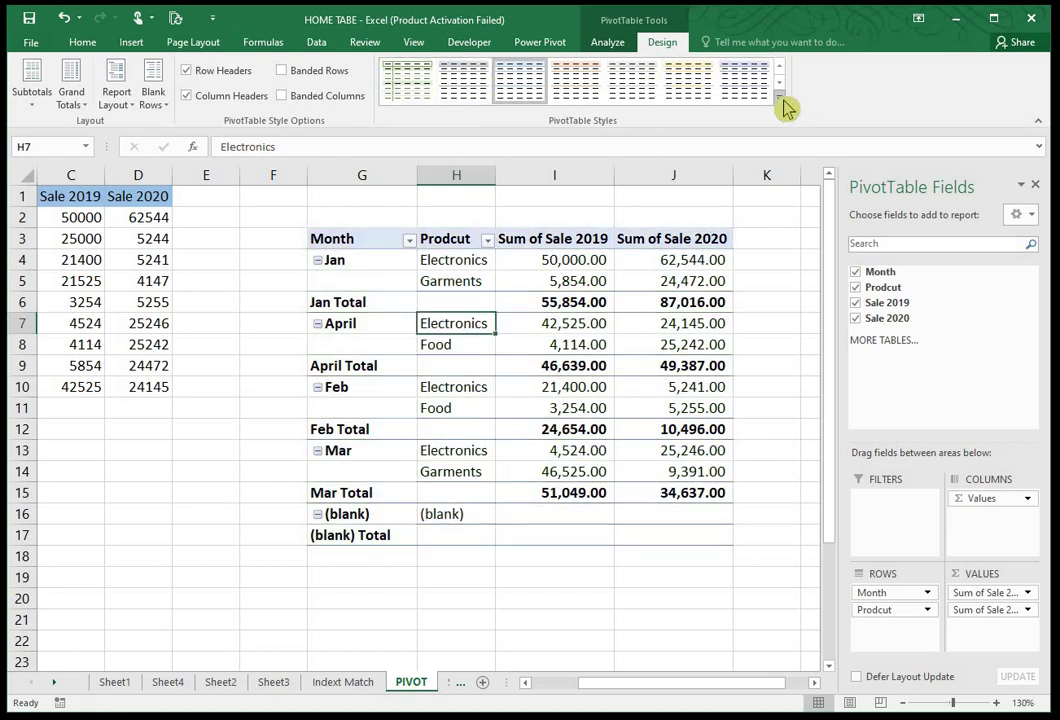
click(779, 98)
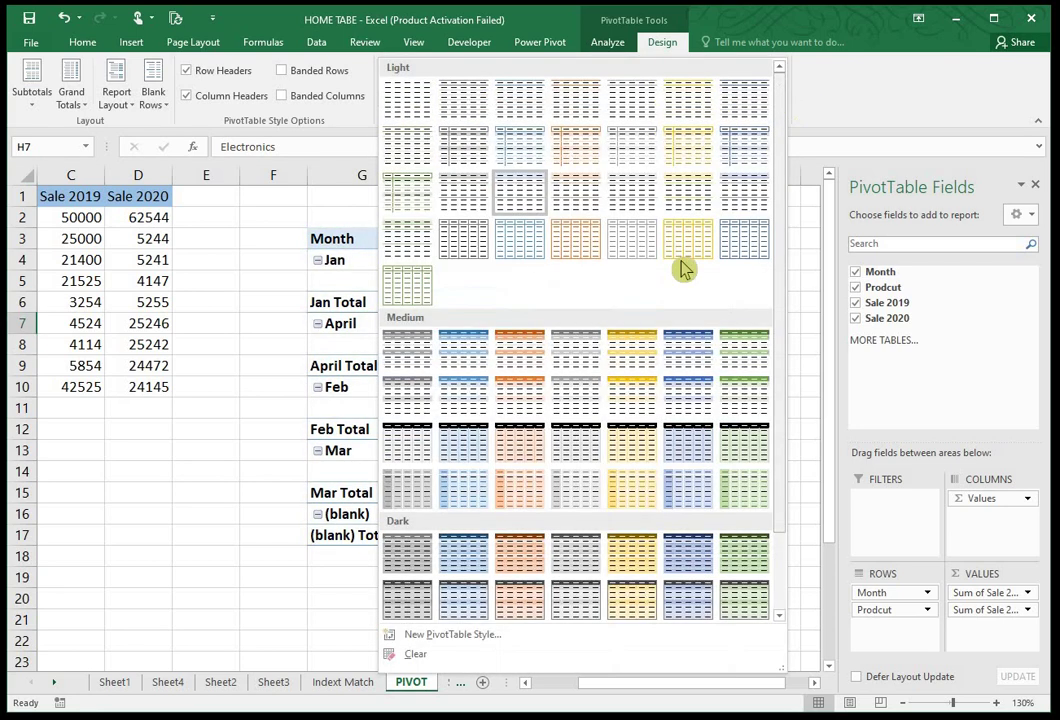
click(690, 375)
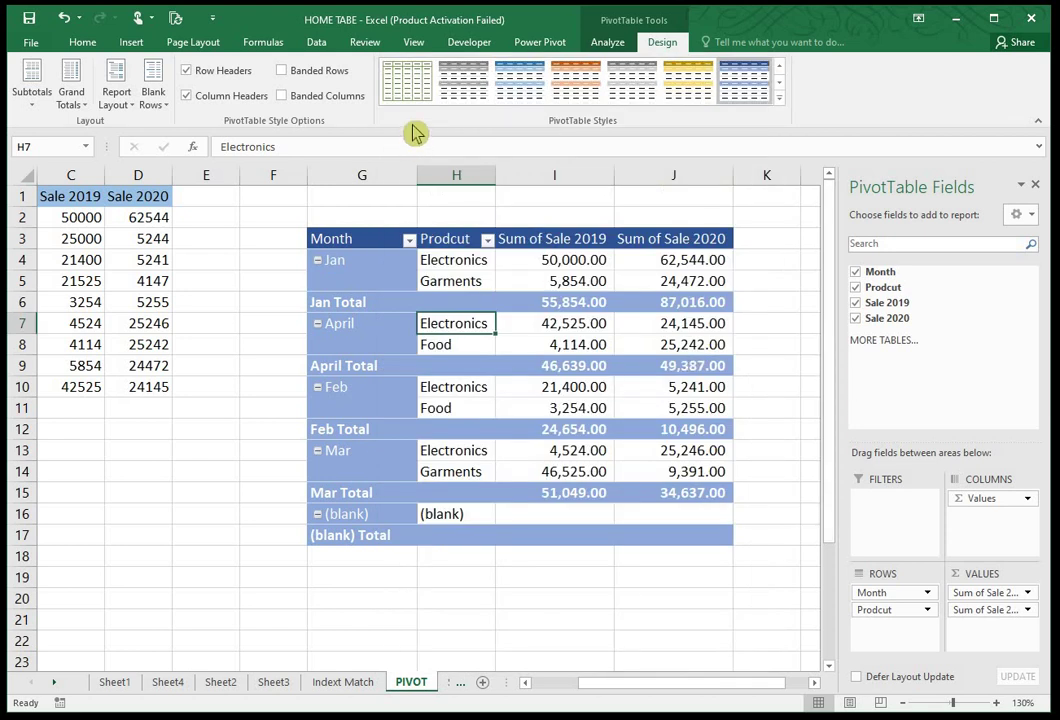
key(ctrl+z)
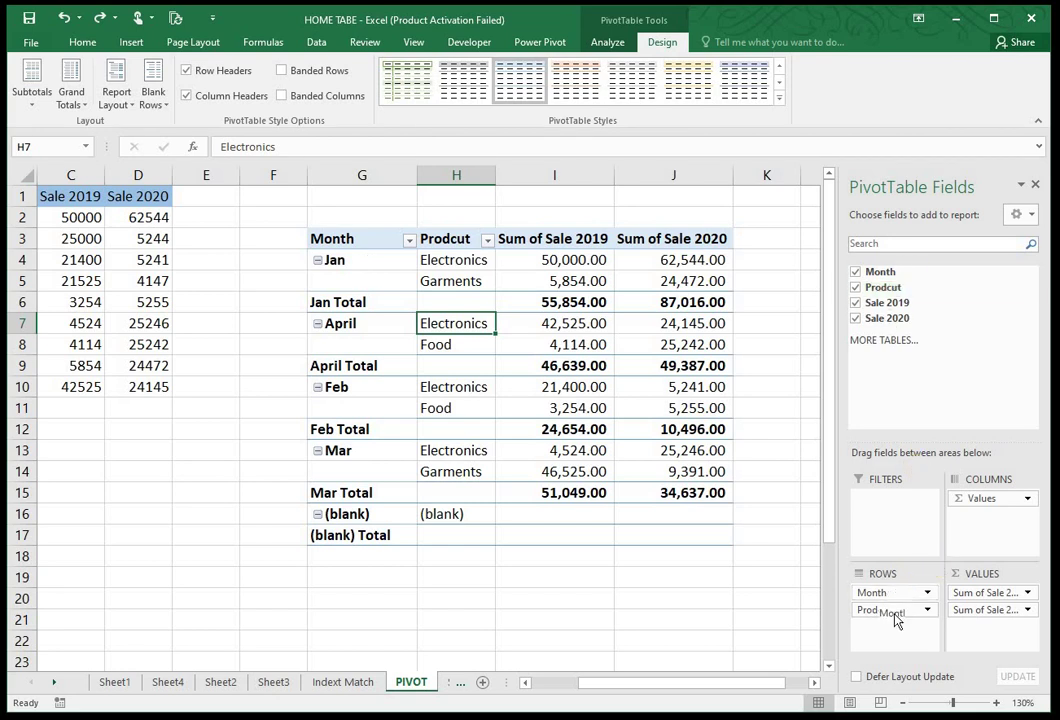
Step: Move Prodcut above Month in ROWS so products become the outer group
mouse_move(887, 609)
mouse_down()
mouse_move(903, 648)
mouse_move(900, 640)
mouse_up()
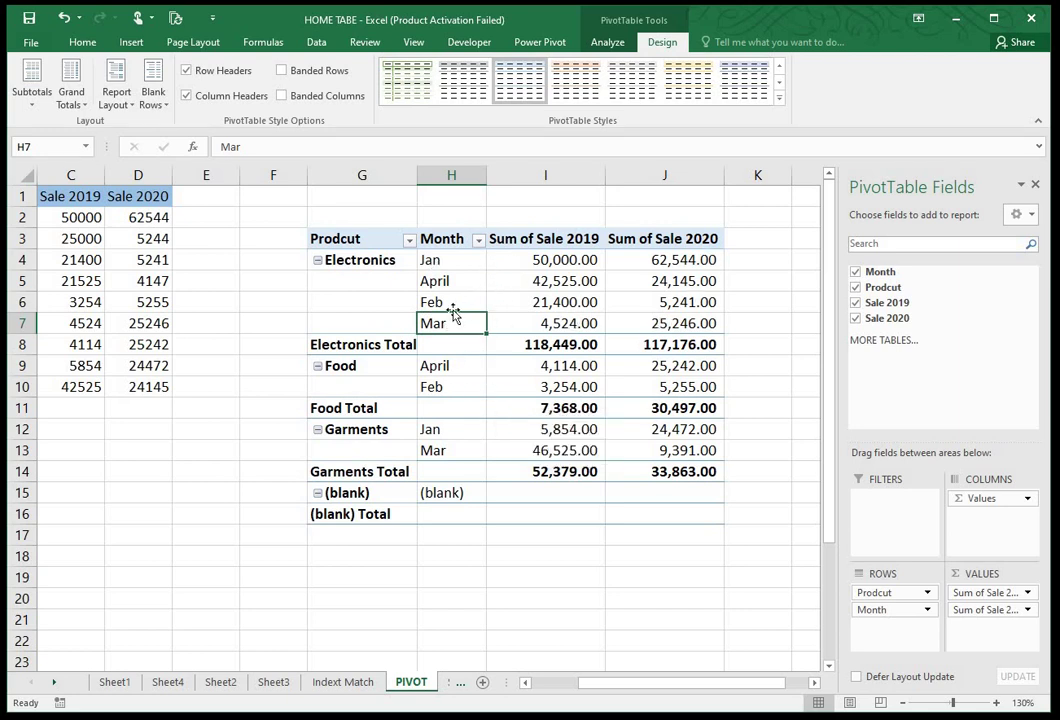
click(476, 245)
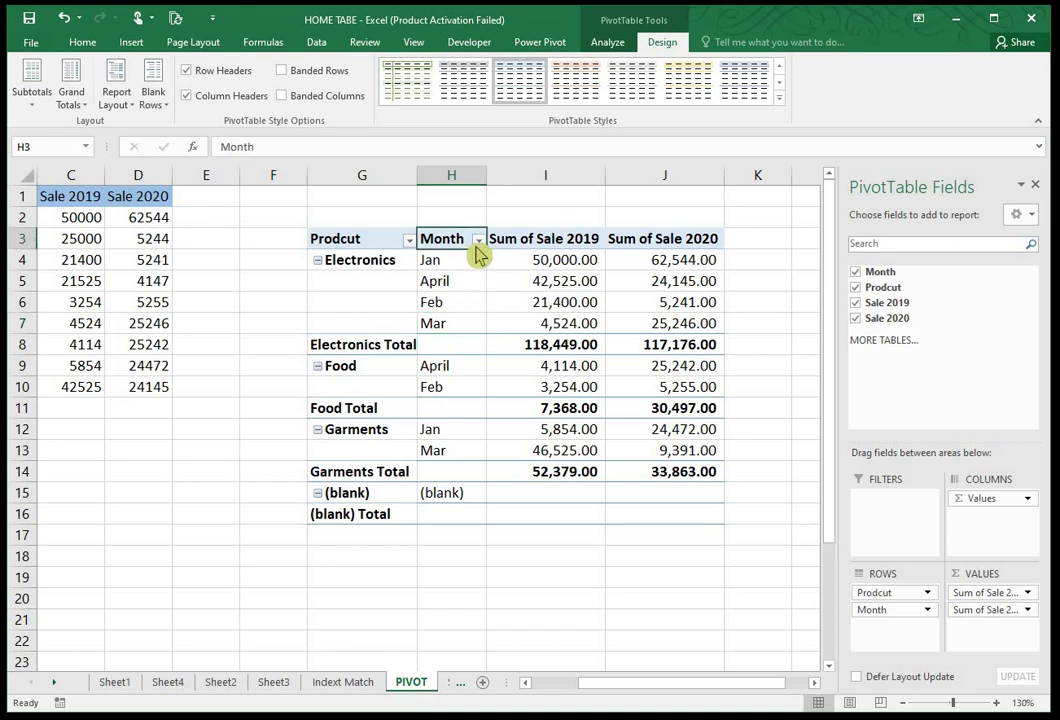
click(478, 240)
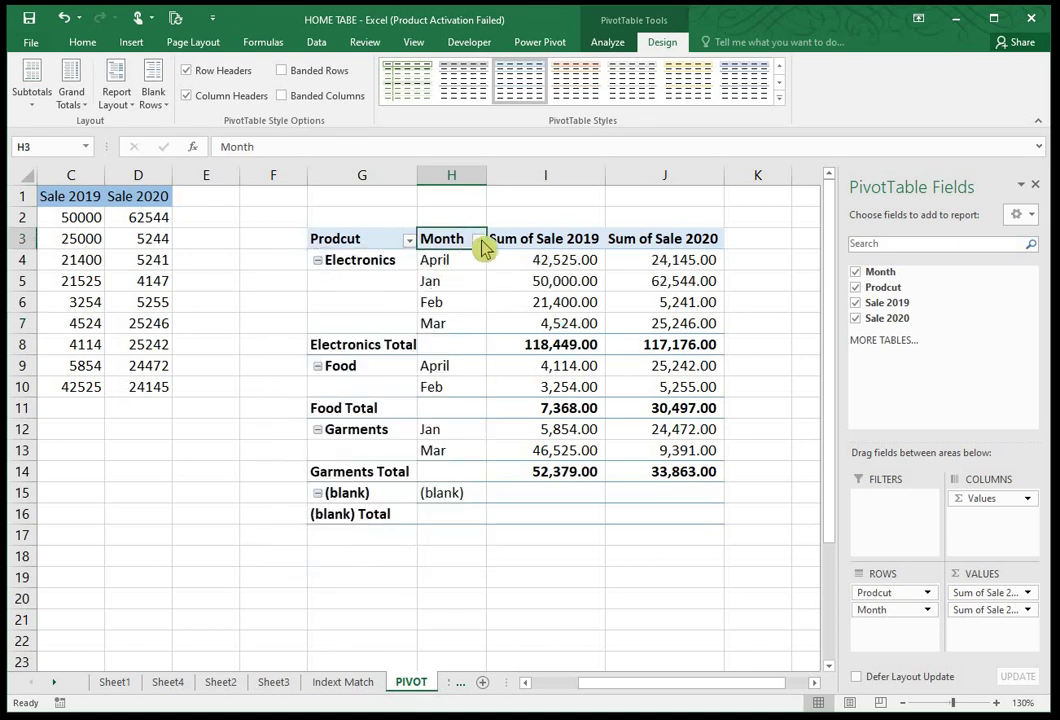
click(478, 240)
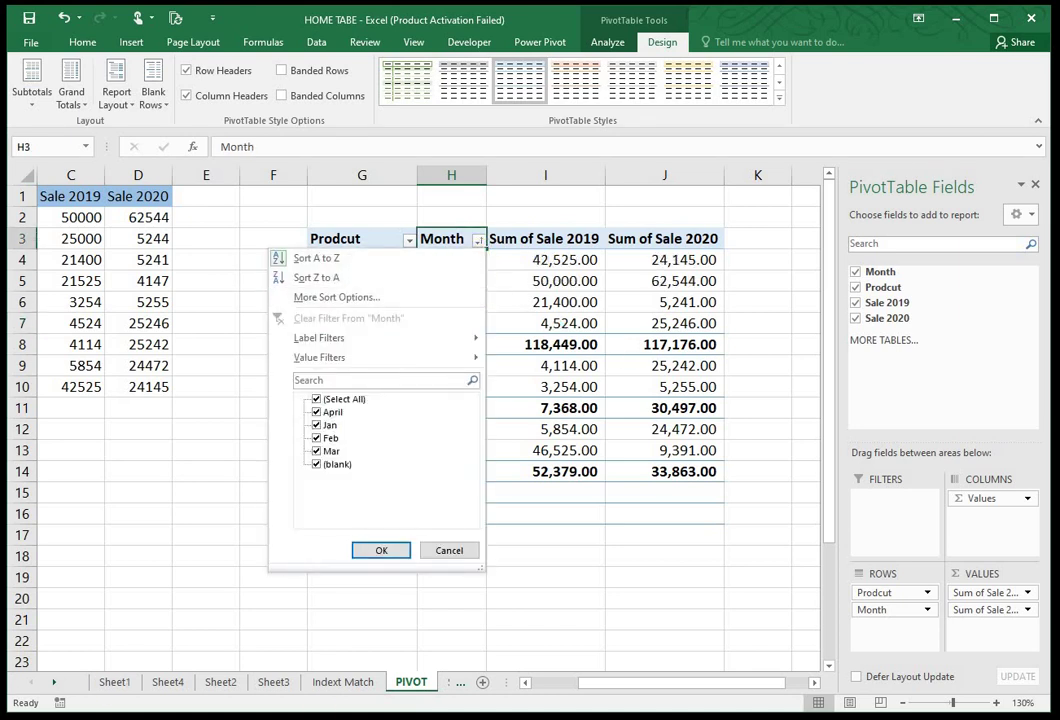
key(Return)
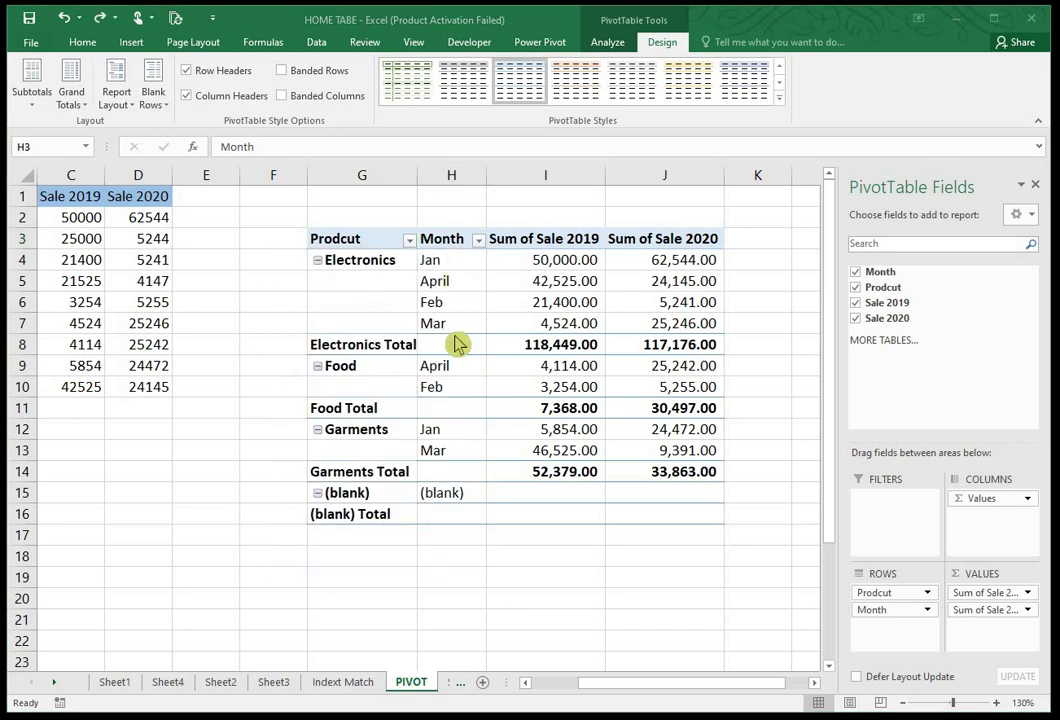
Step: Sort the Month labels A to Z, then Z to A
click(478, 241)
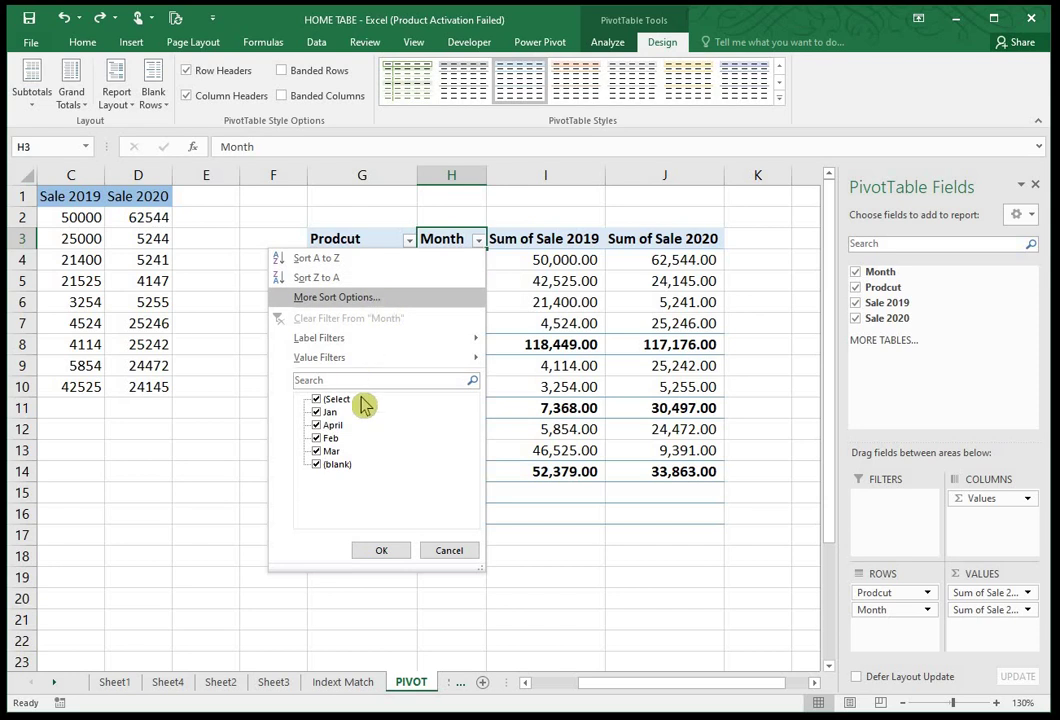
click(362, 260)
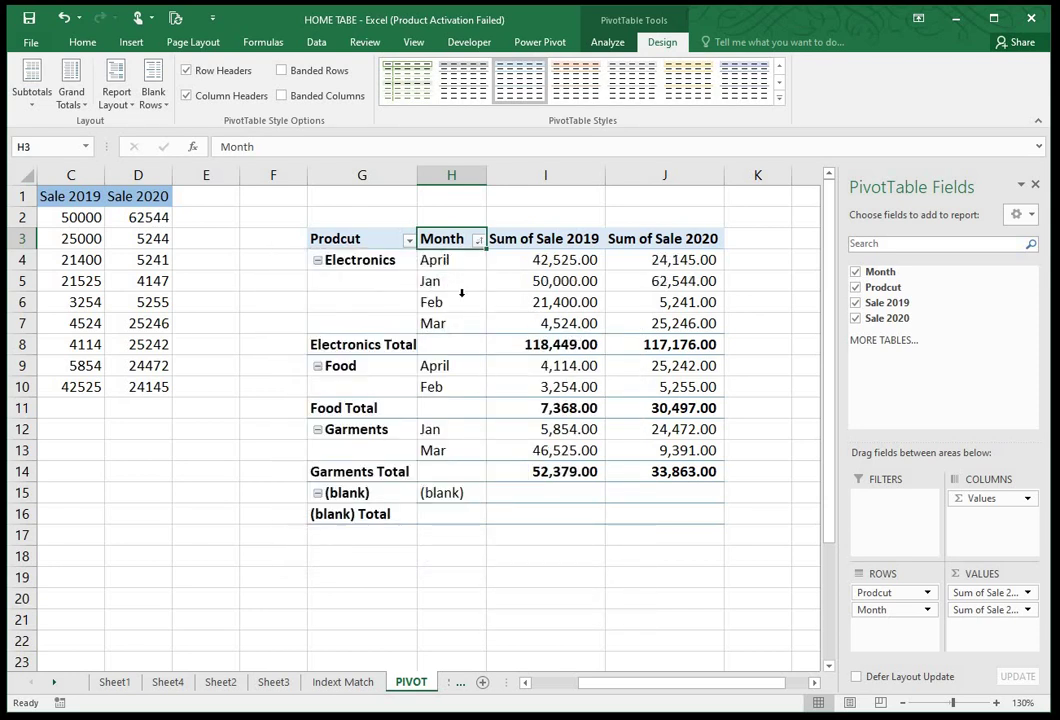
click(478, 241)
click(405, 277)
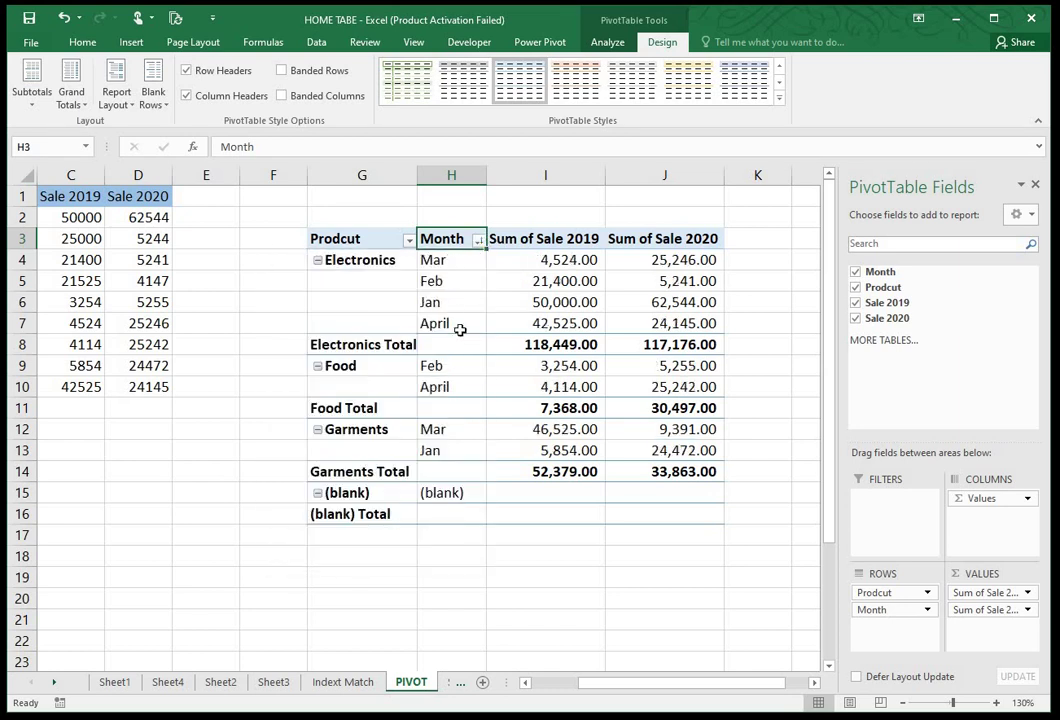
click(477, 243)
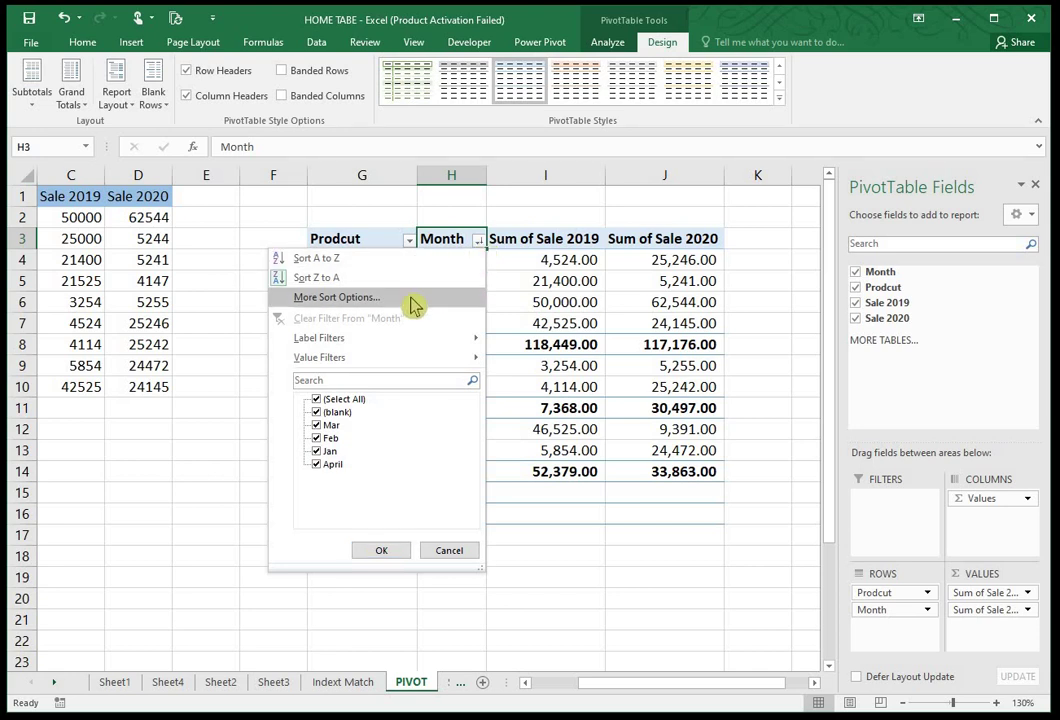
Step: In More Sort Options, disable automatic sorting and choose the Jan, Feb, Mar custom list order
click(336, 297)
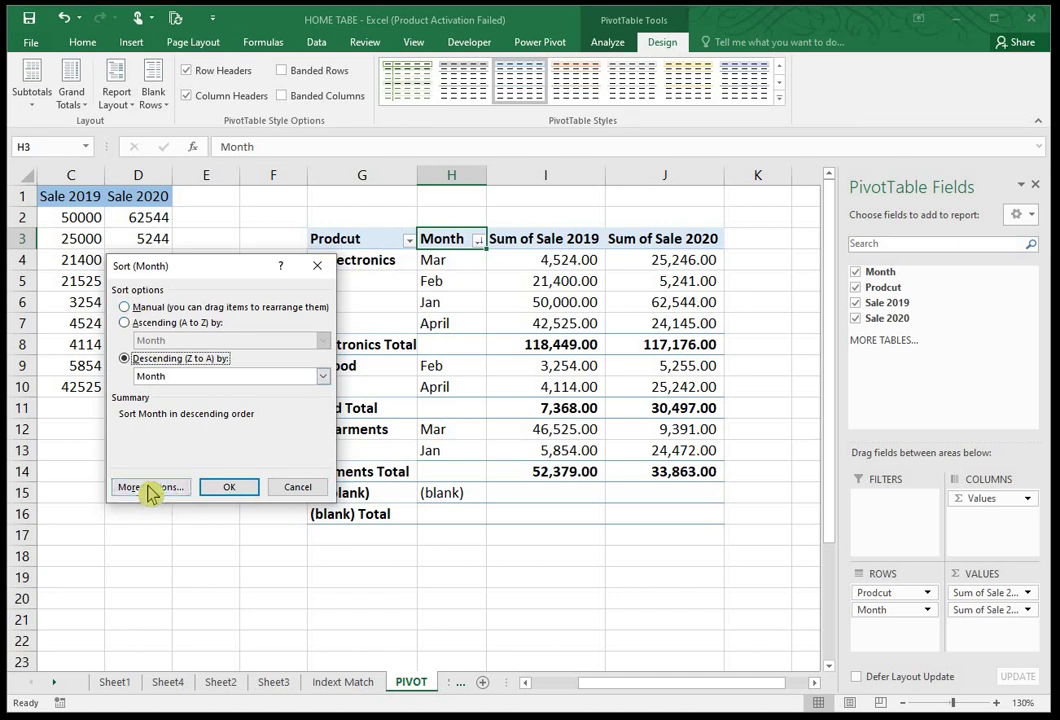
click(149, 488)
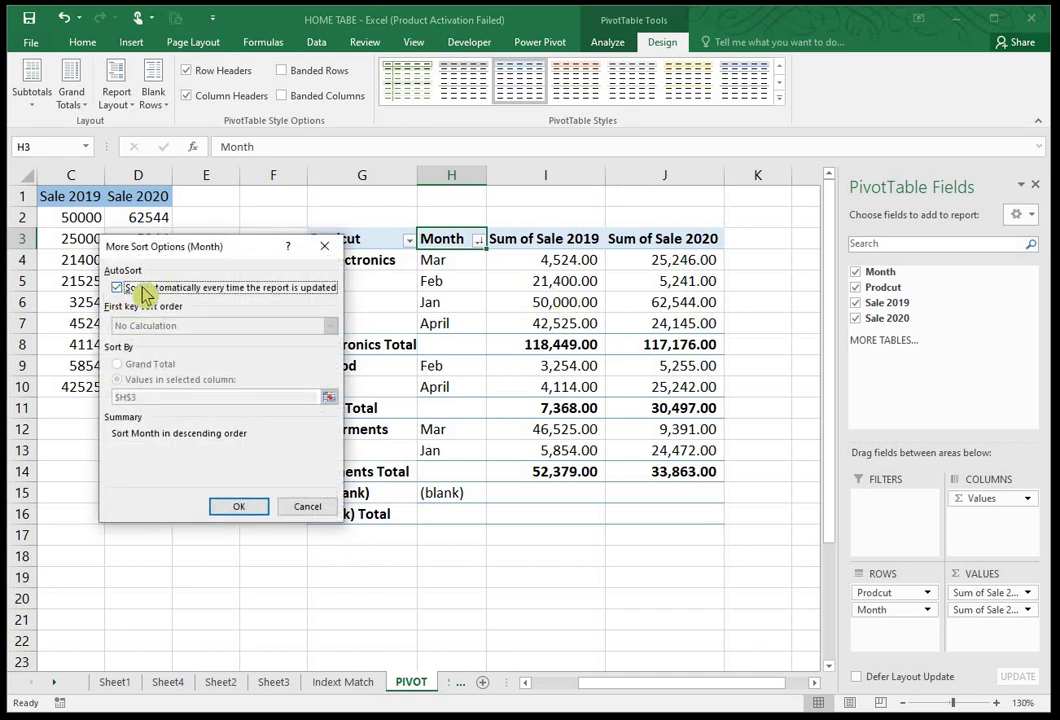
click(118, 288)
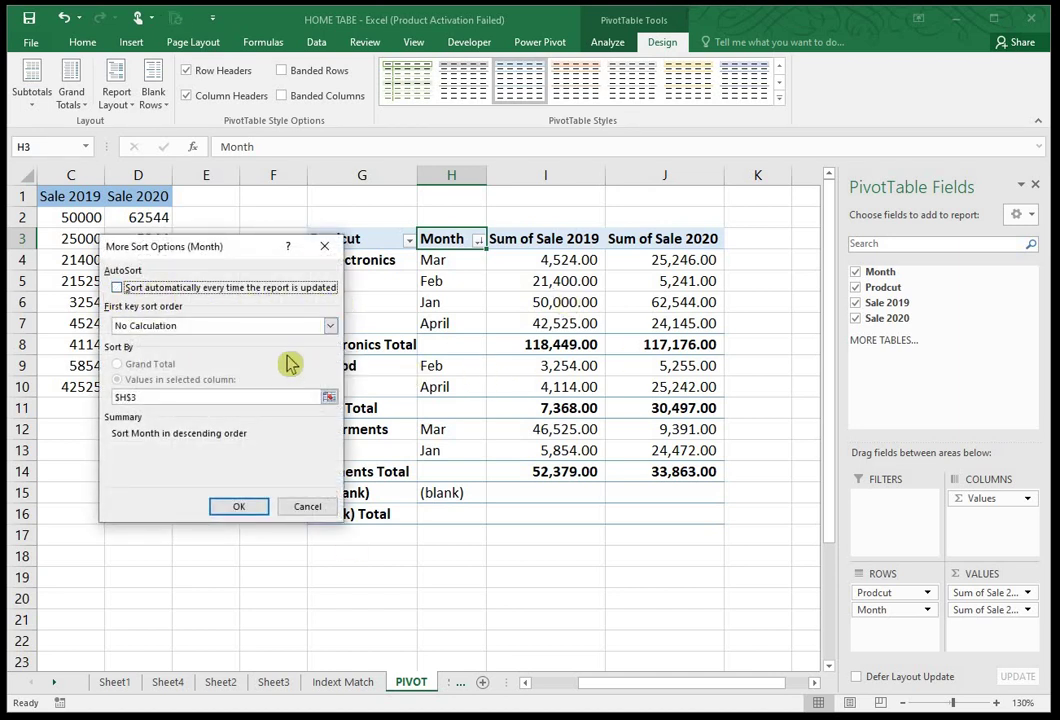
click(330, 326)
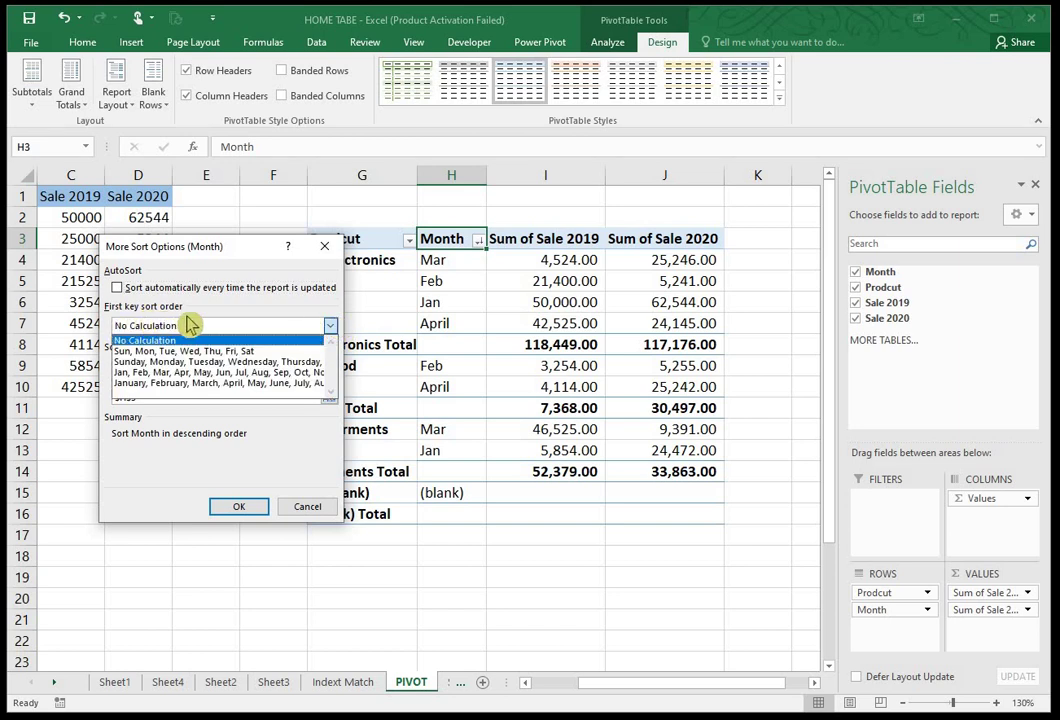
click(175, 382)
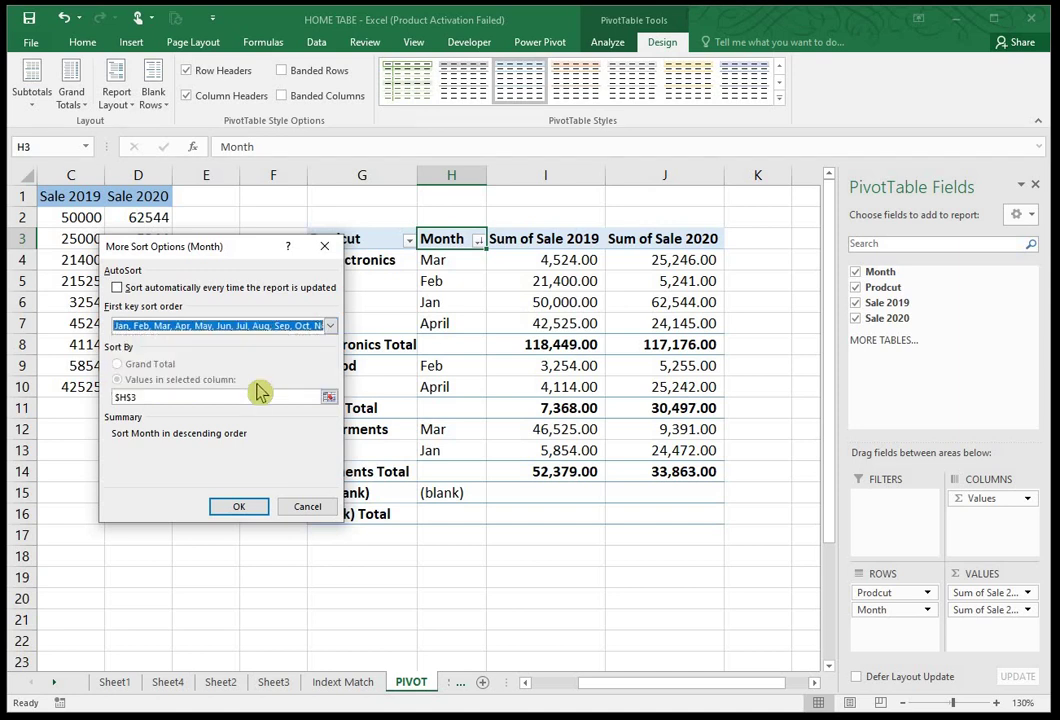
click(222, 506)
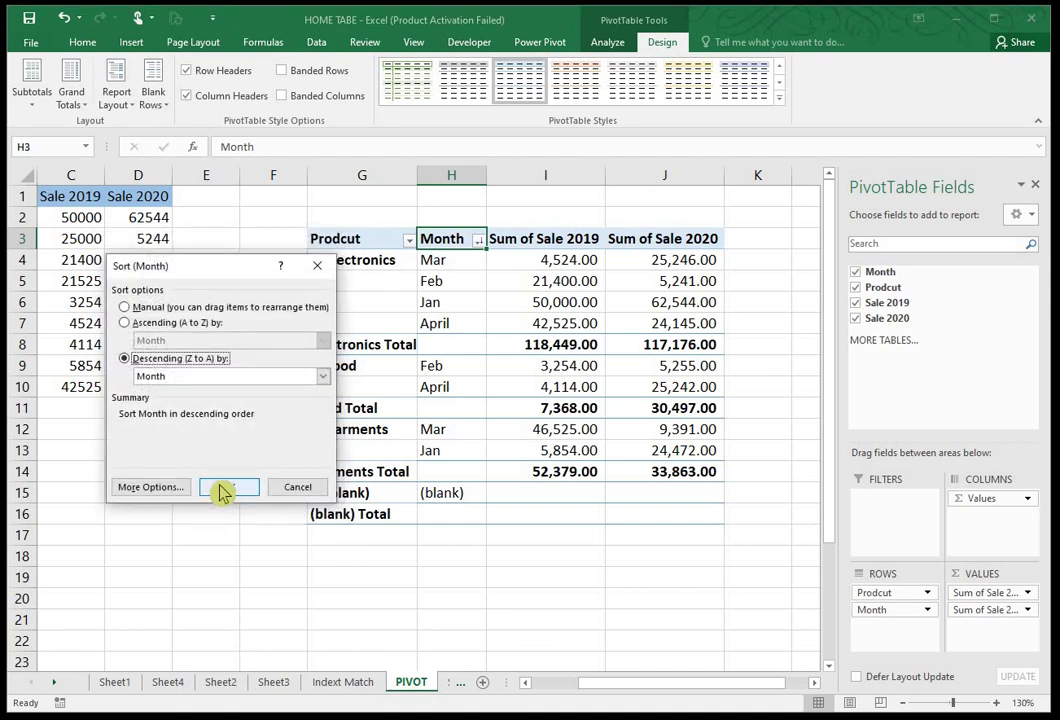
click(222, 488)
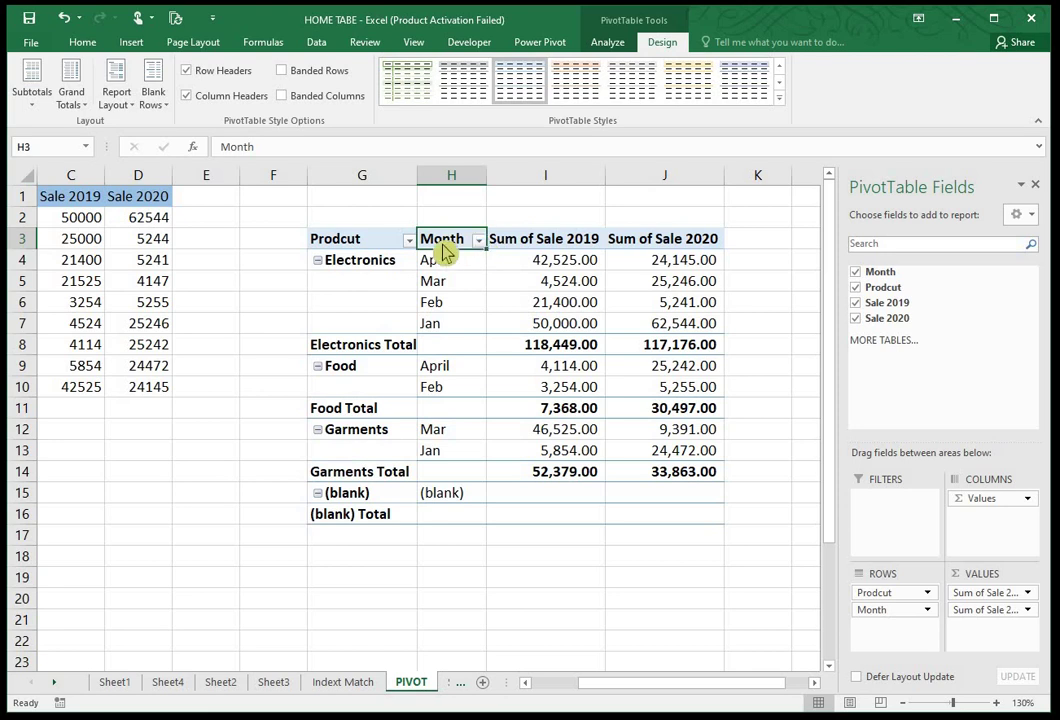
Step: Sort Month Ascending (A to Z)
click(478, 240)
click(335, 300)
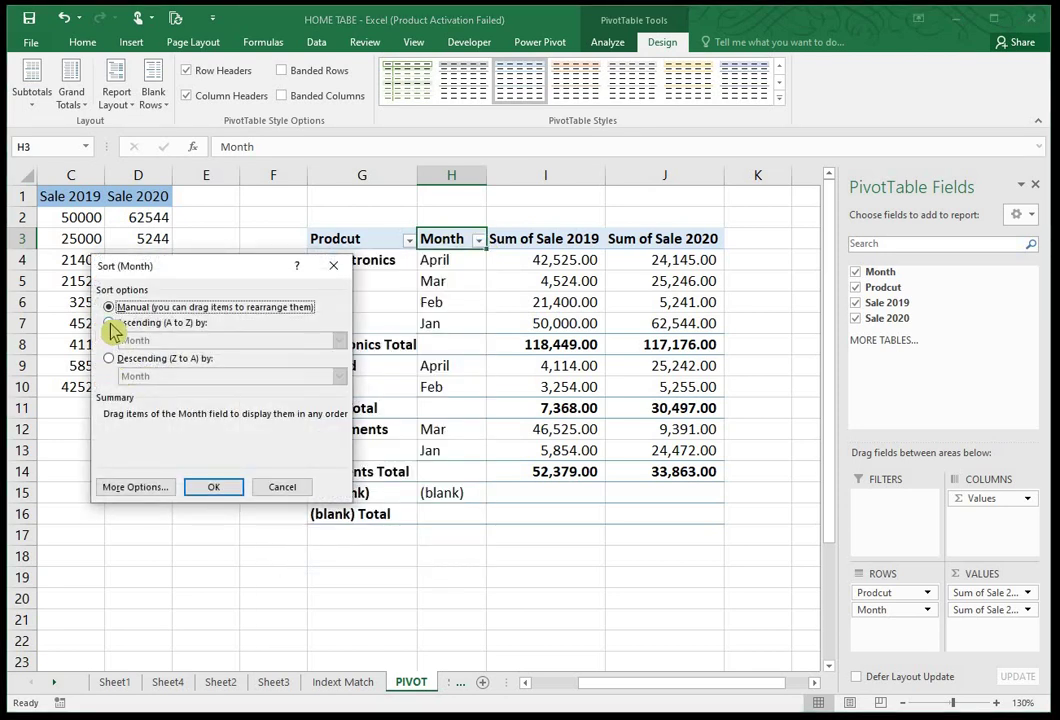
click(109, 323)
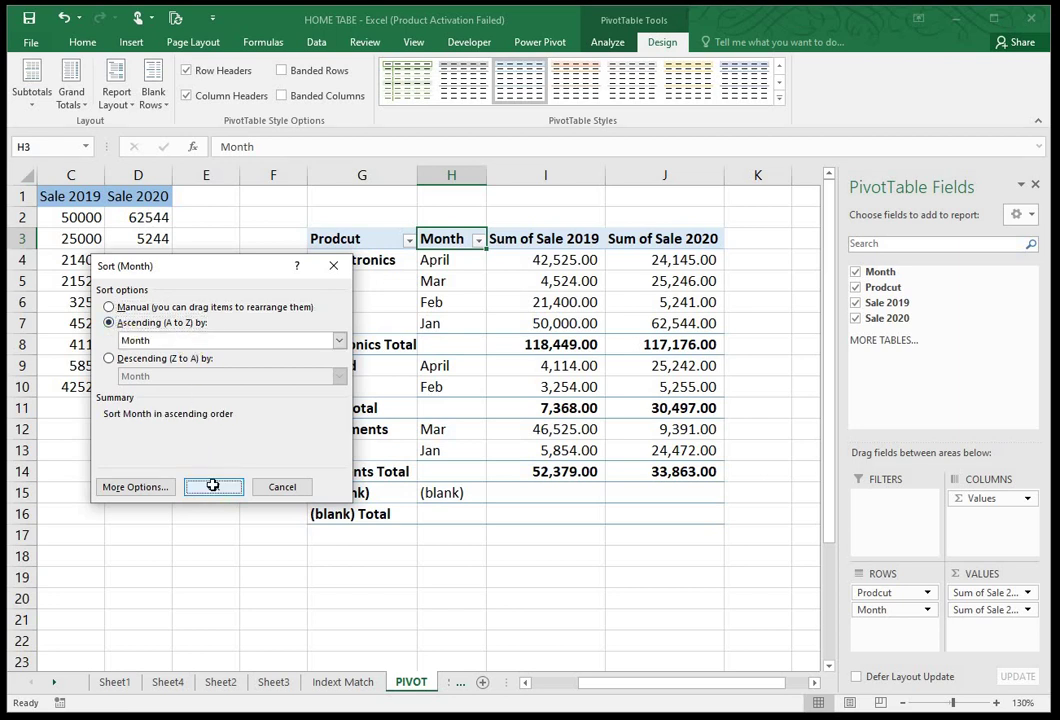
click(213, 487)
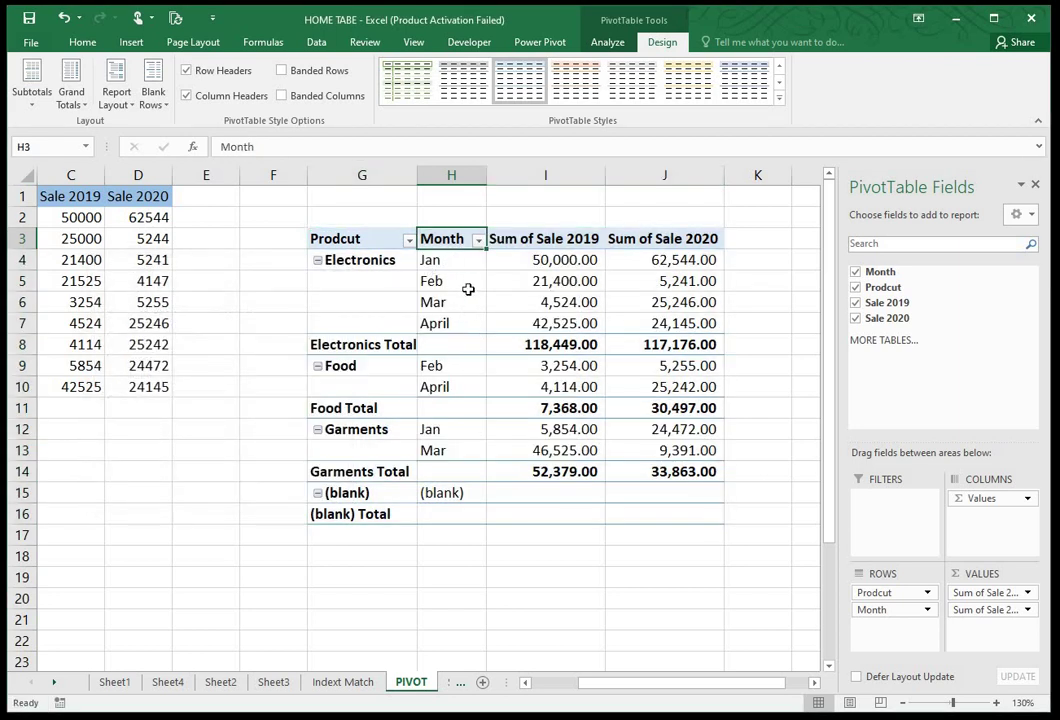
mouse_move(599, 510)
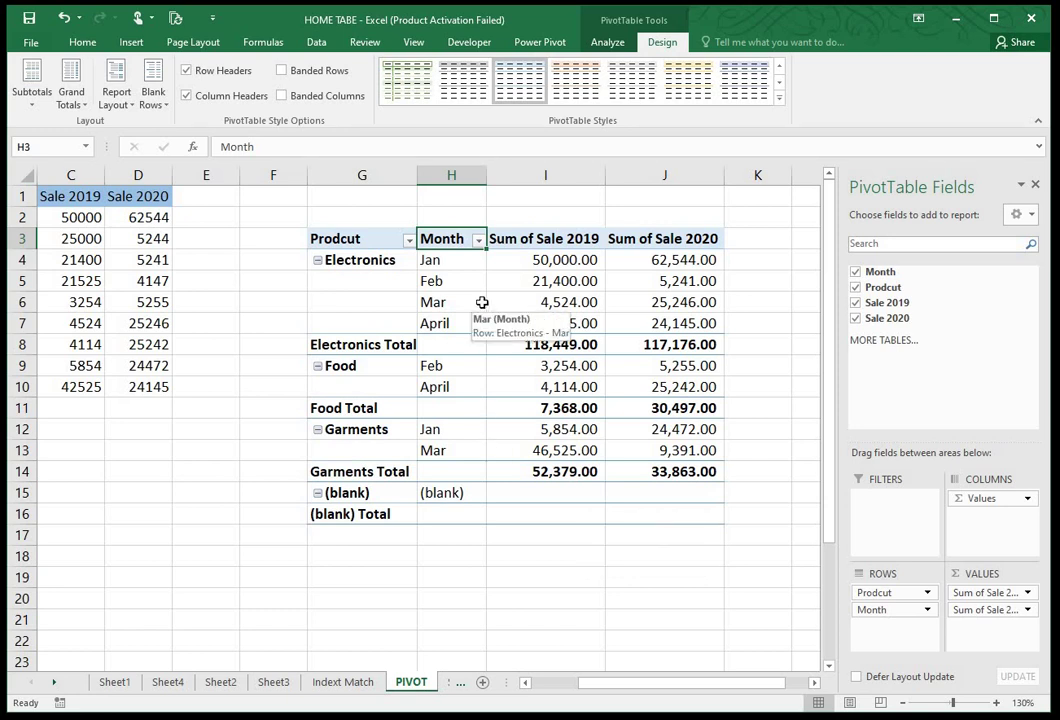
Step: Make Month the report filter with Prodcut down the rows, after briefly trying a columns layout
click(482, 302)
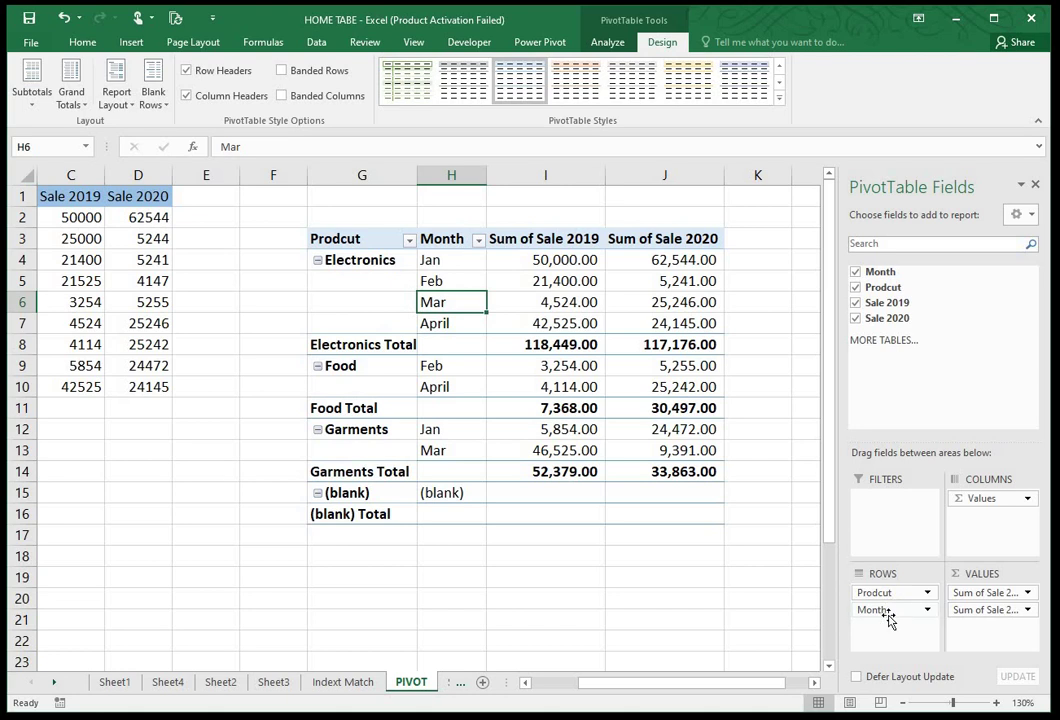
drag(889, 614, 884, 512)
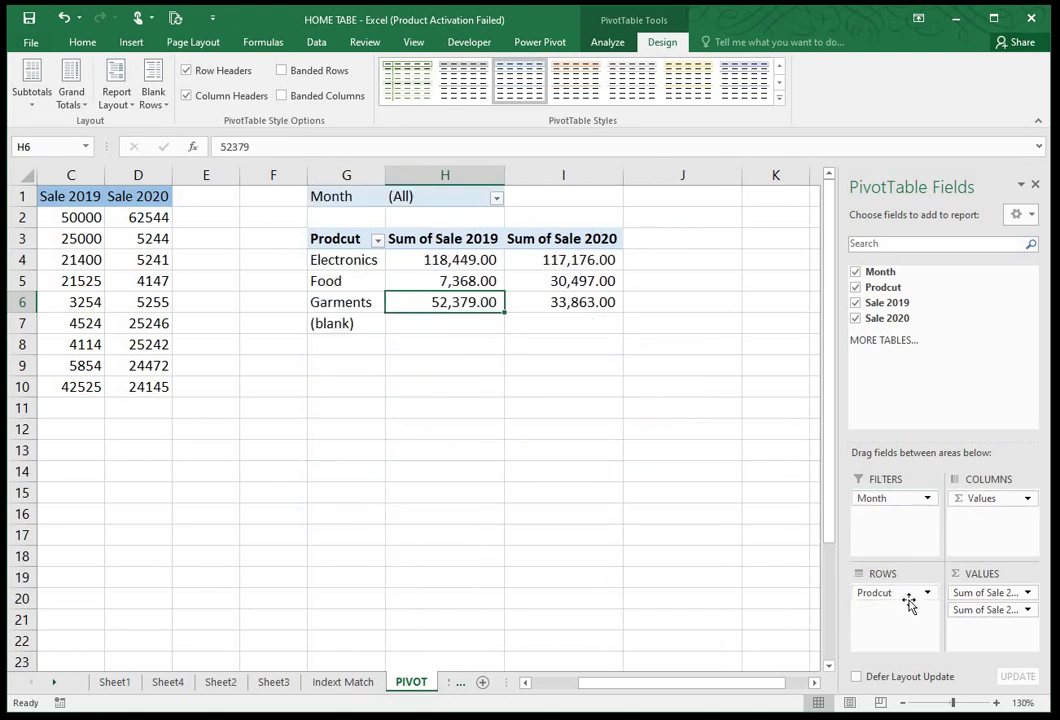
drag(908, 600, 982, 530)
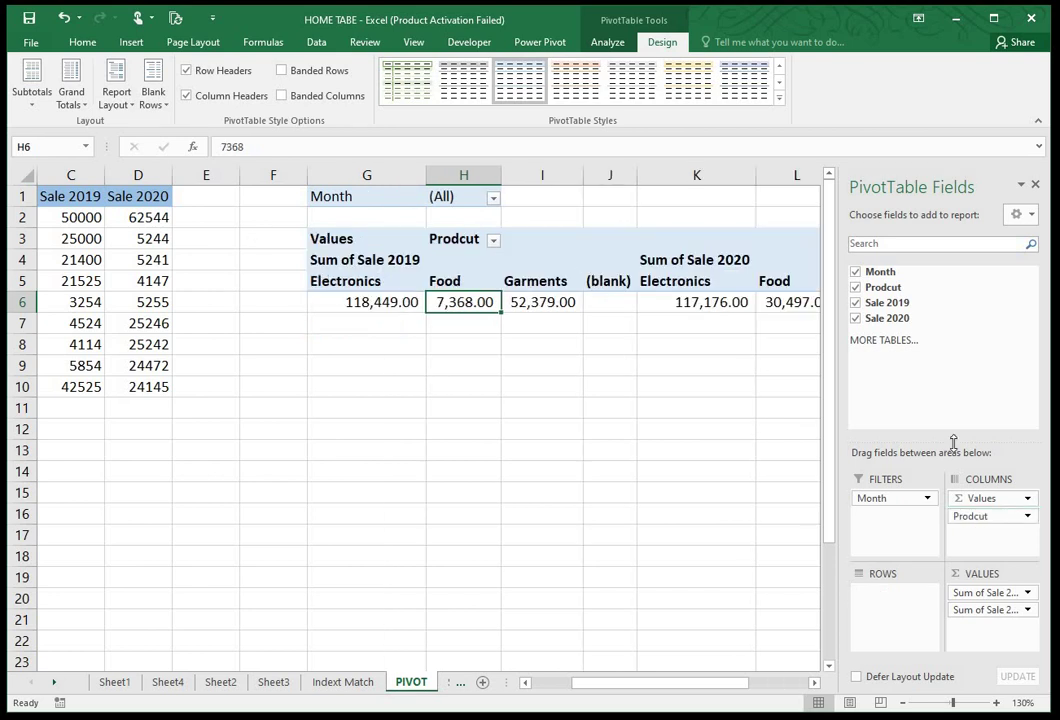
drag(893, 497, 893, 605)
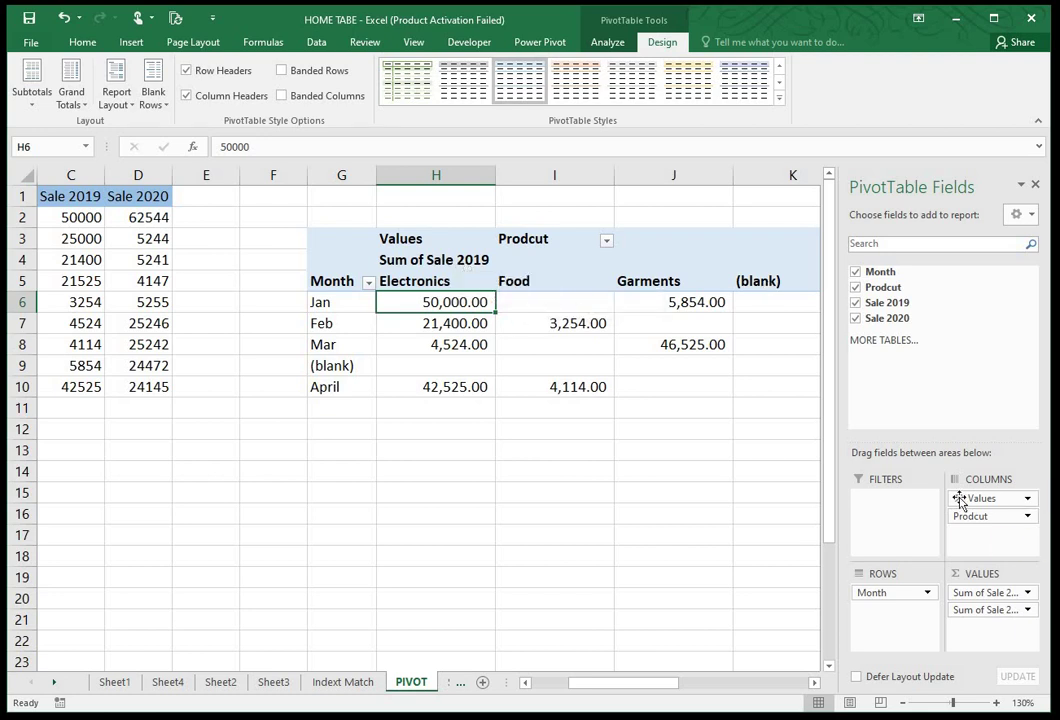
drag(975, 516, 911, 622)
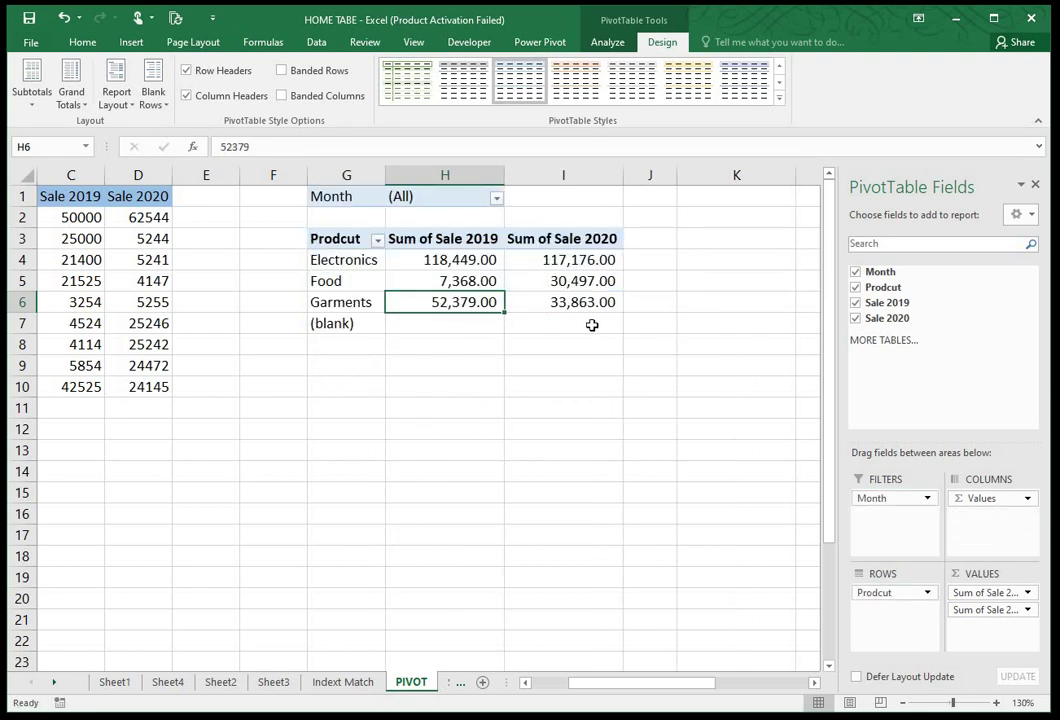
Step: Turn on grand totals for columns only, giving Grand Total 178,196.00 and 181,536.00
click(78, 95)
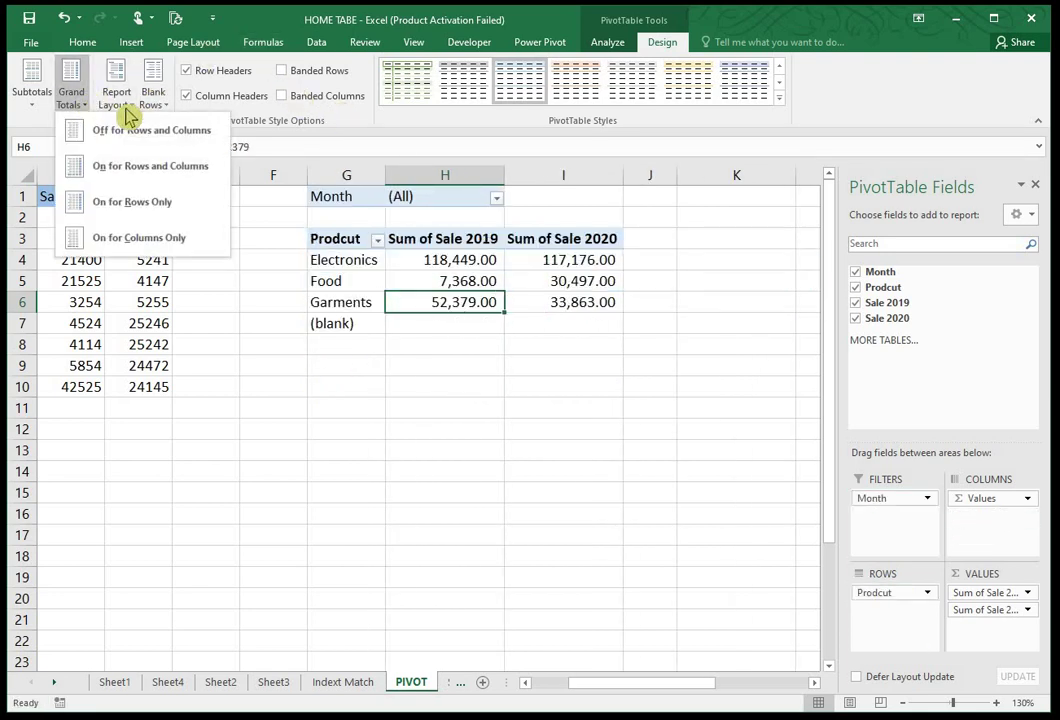
click(153, 237)
click(678, 510)
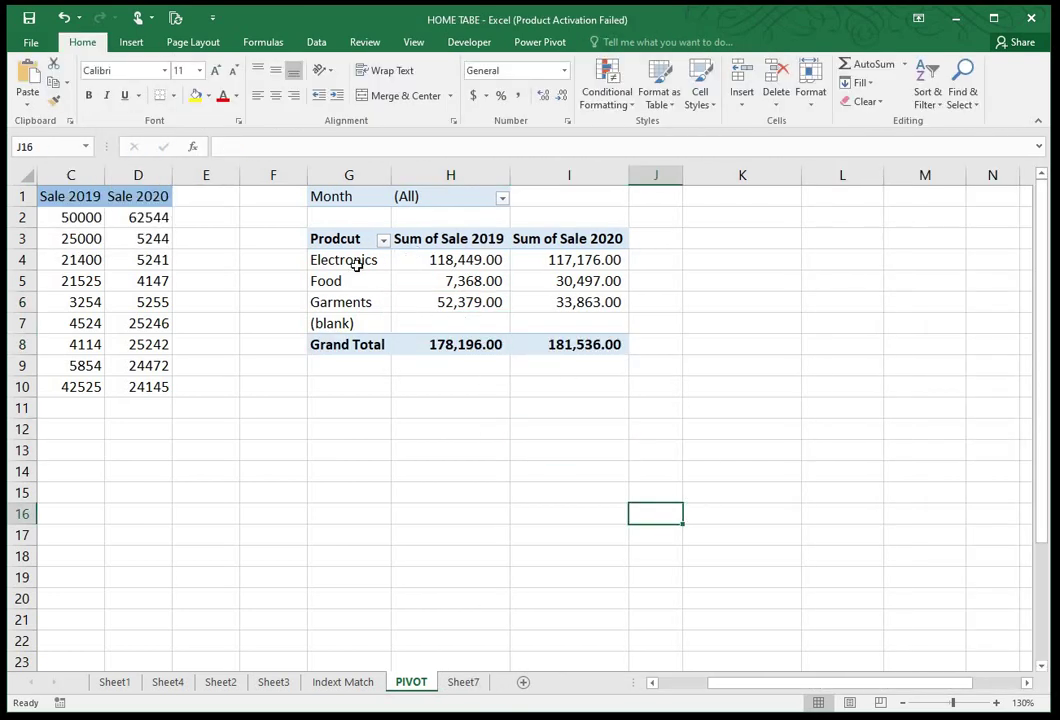
click(349, 323)
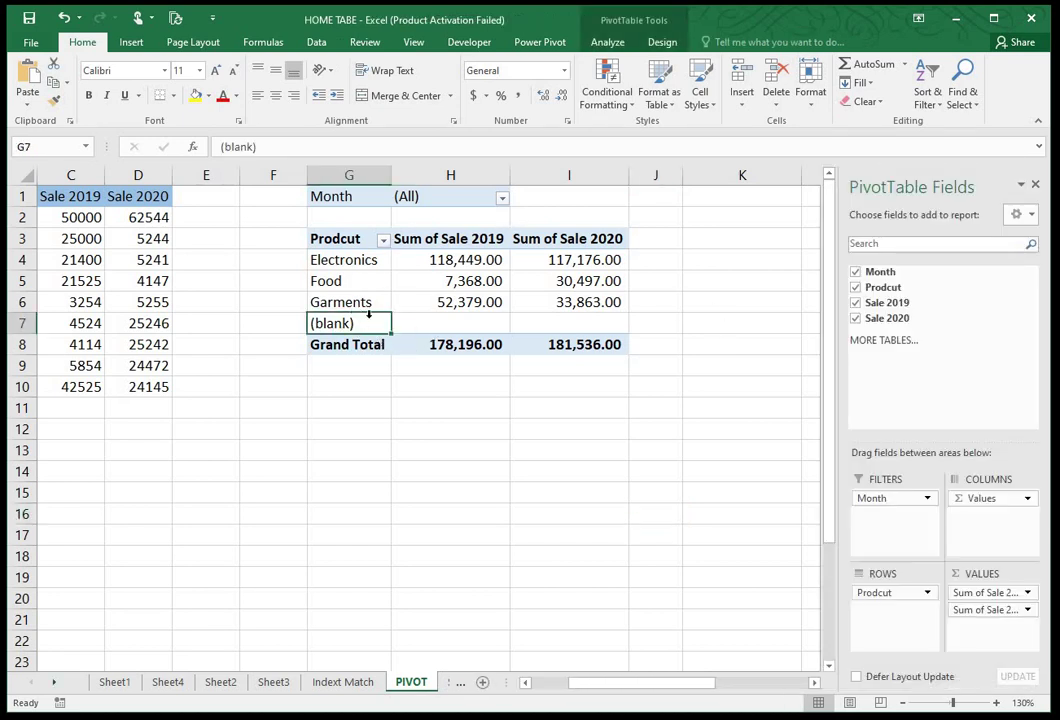
Step: Try a Does Not Equal label filter on Prodcut without entering a value
click(383, 241)
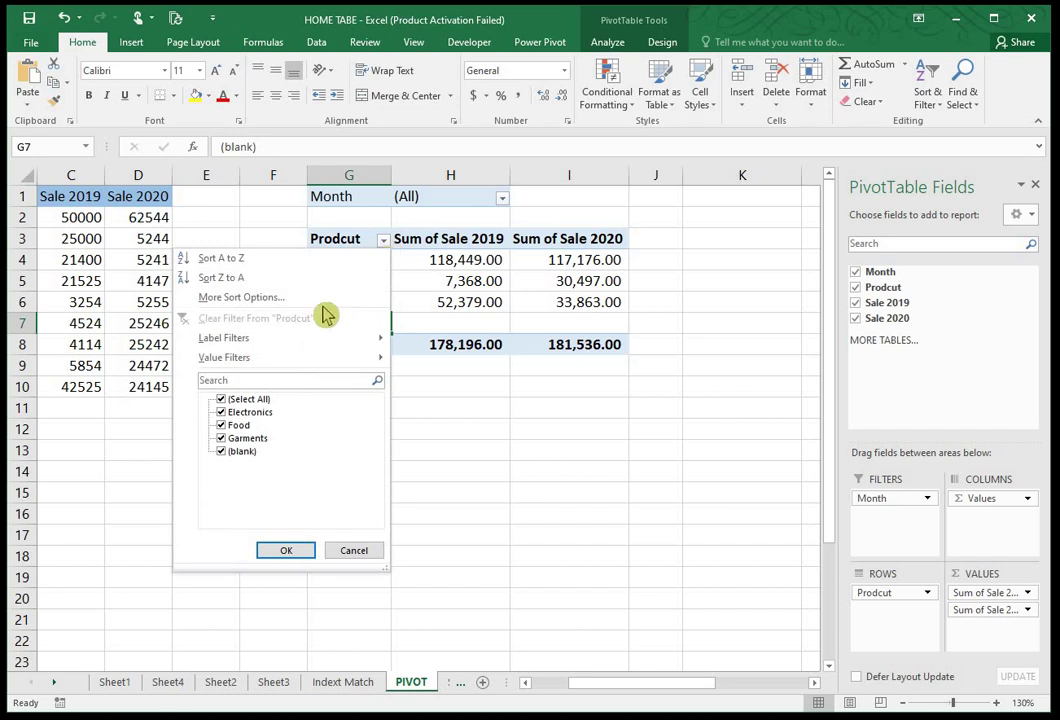
mouse_move(320, 346)
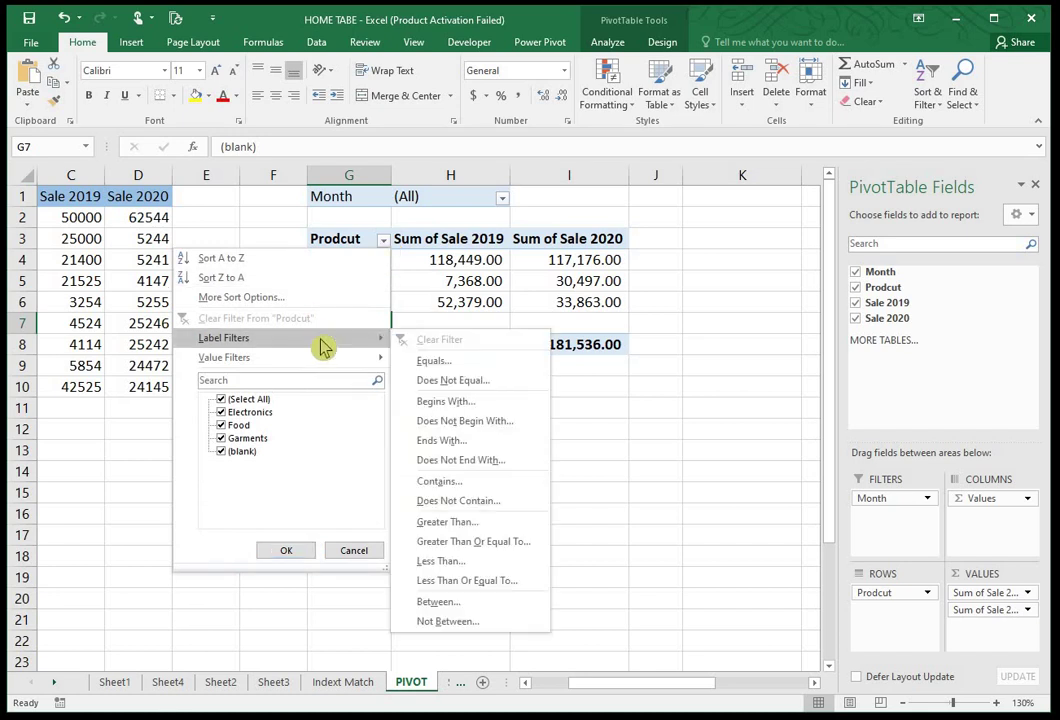
click(496, 382)
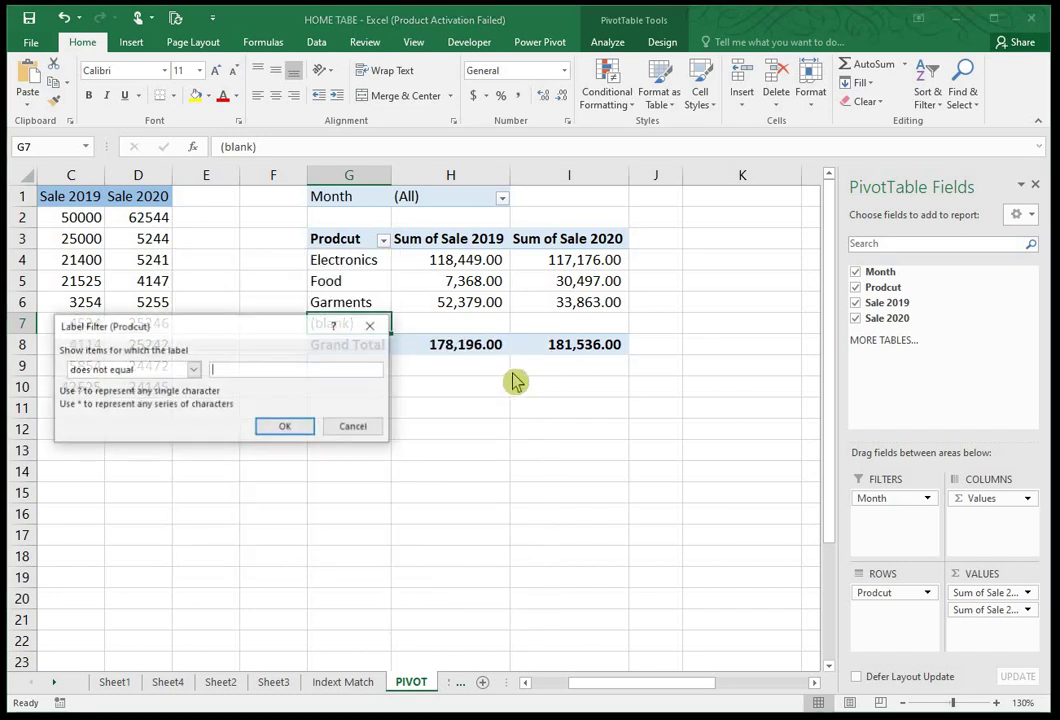
click(284, 428)
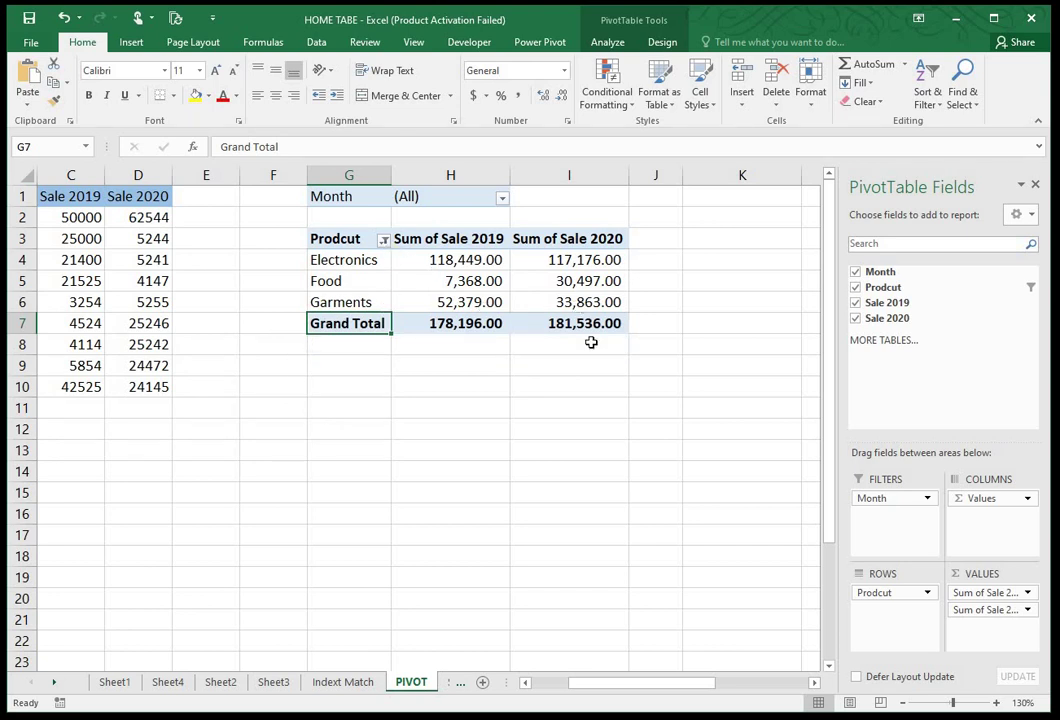
click(383, 241)
key(Escape)
click(384, 241)
click(523, 388)
Step: Apply a Does Not Equal label filter that hides the (blank) product row
click(384, 241)
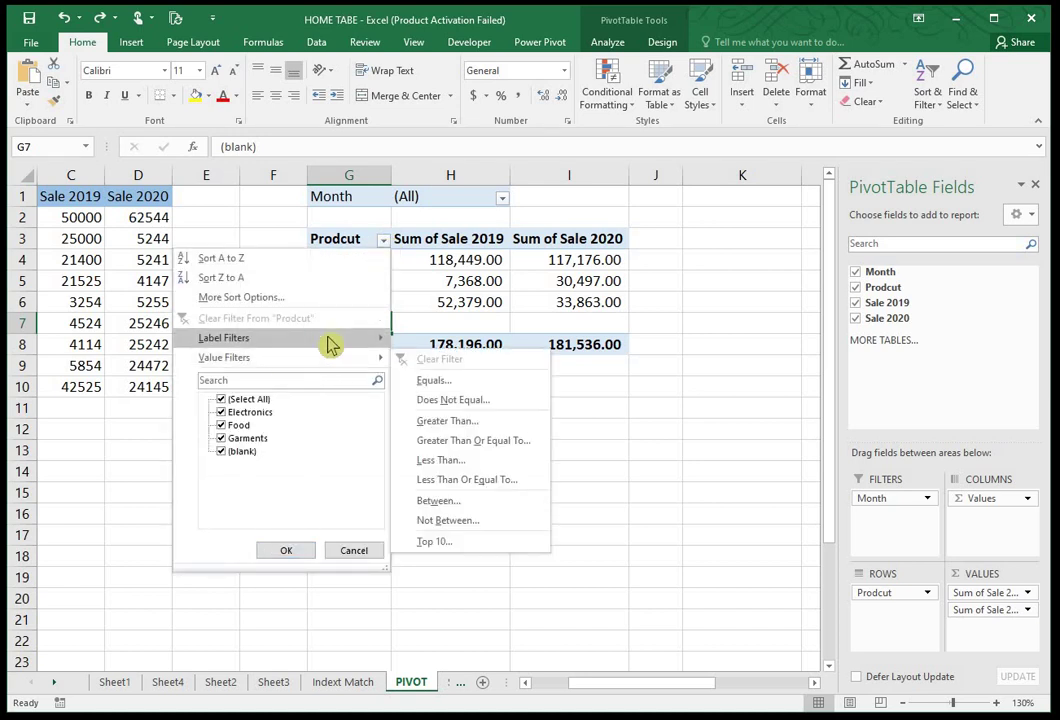
mouse_move(329, 340)
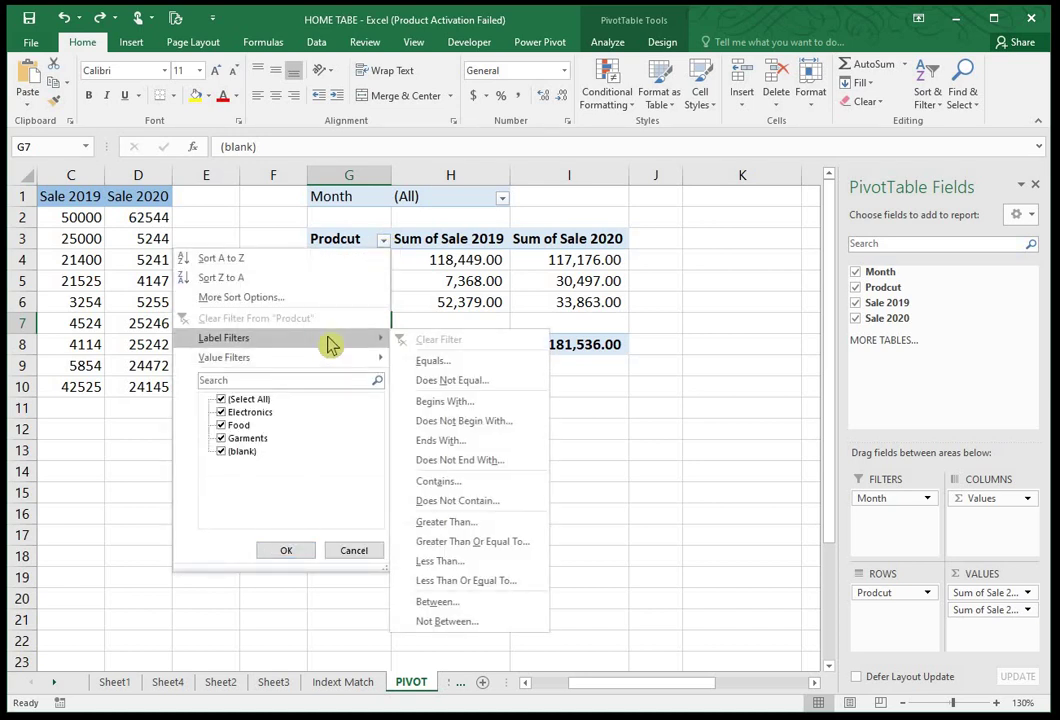
click(474, 382)
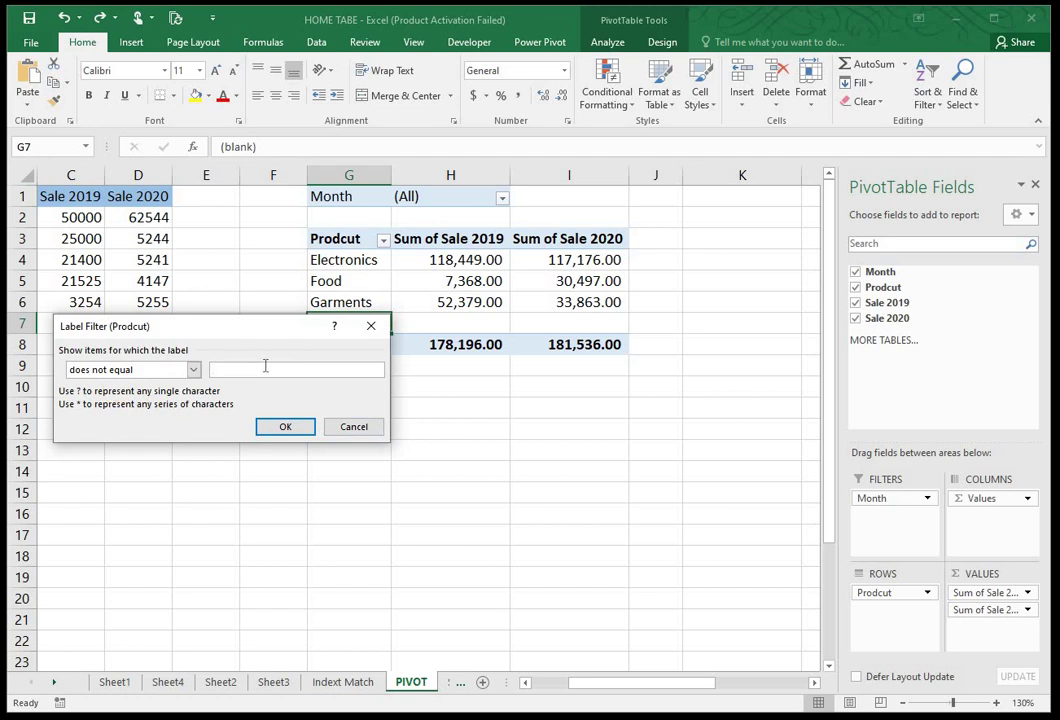
click(278, 428)
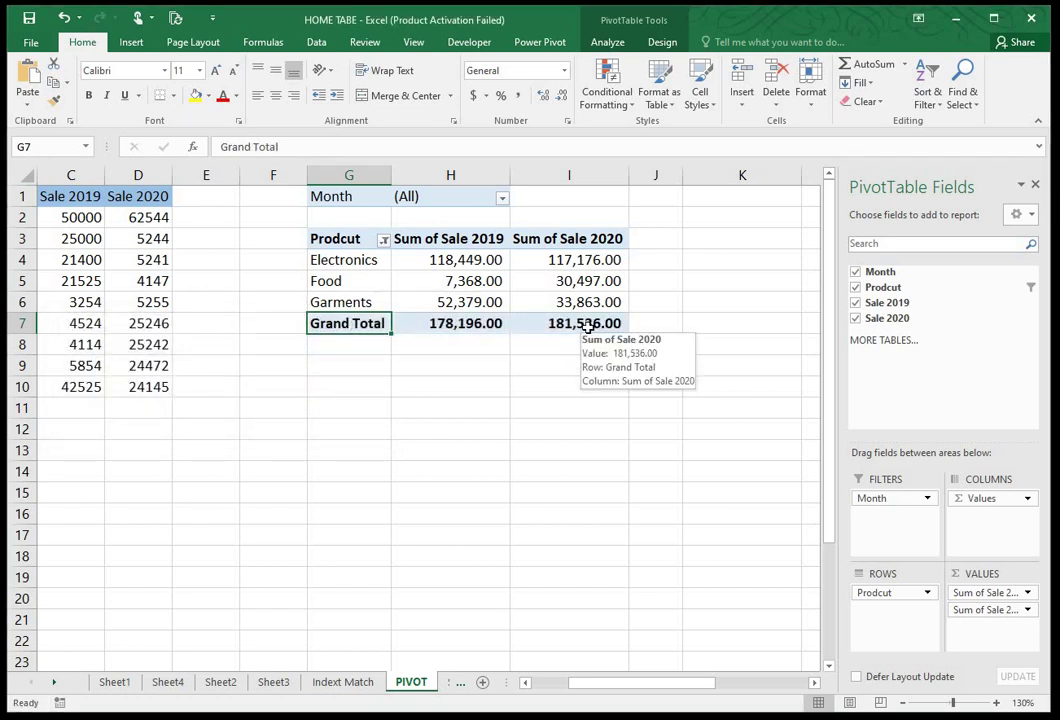
click(429, 367)
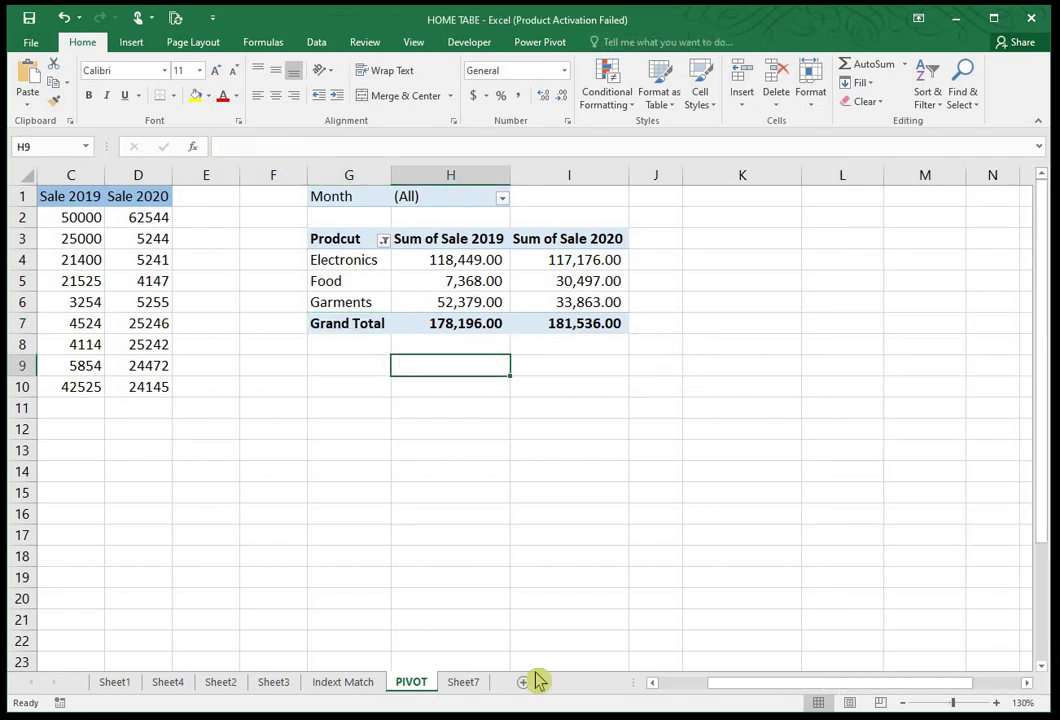
Step: Scroll to show the source data, check the (All) Month filter, and select a pivot value
mouse_move(708, 683)
mouse_down()
mouse_move(655, 692)
mouse_move(610, 561)
mouse_up()
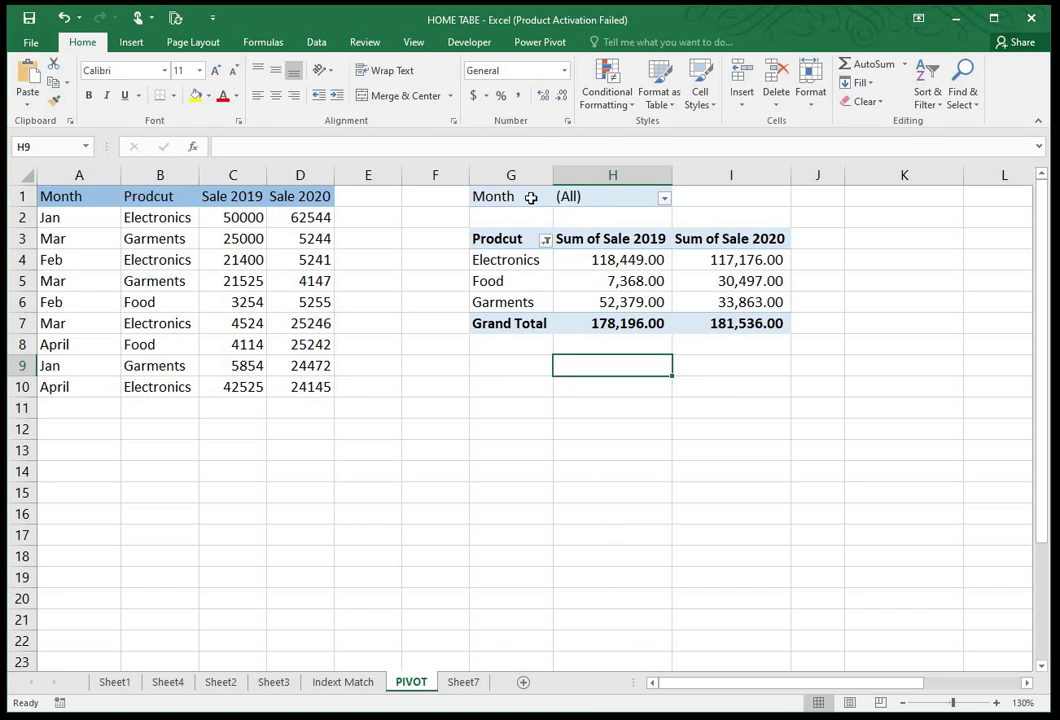
click(661, 203)
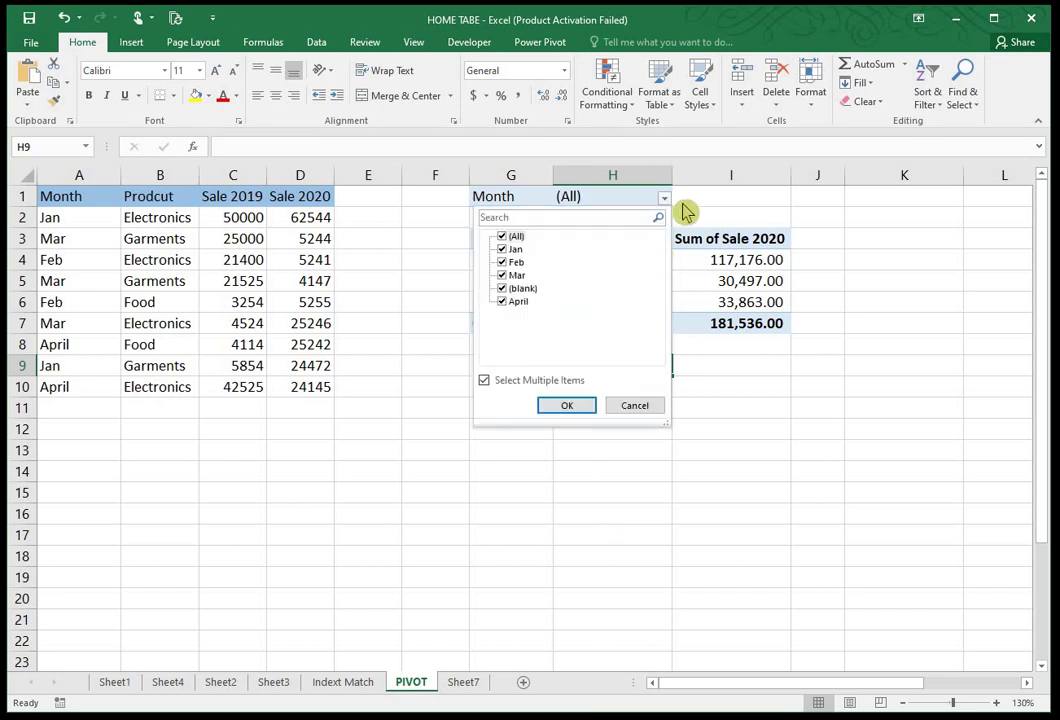
click(713, 210)
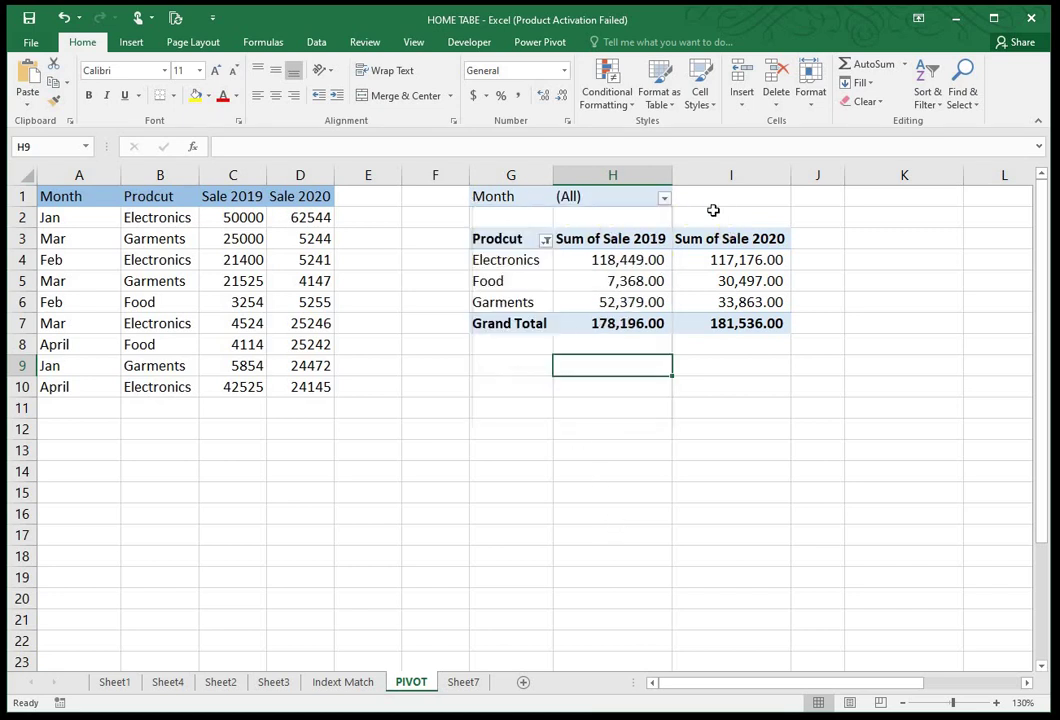
click(572, 276)
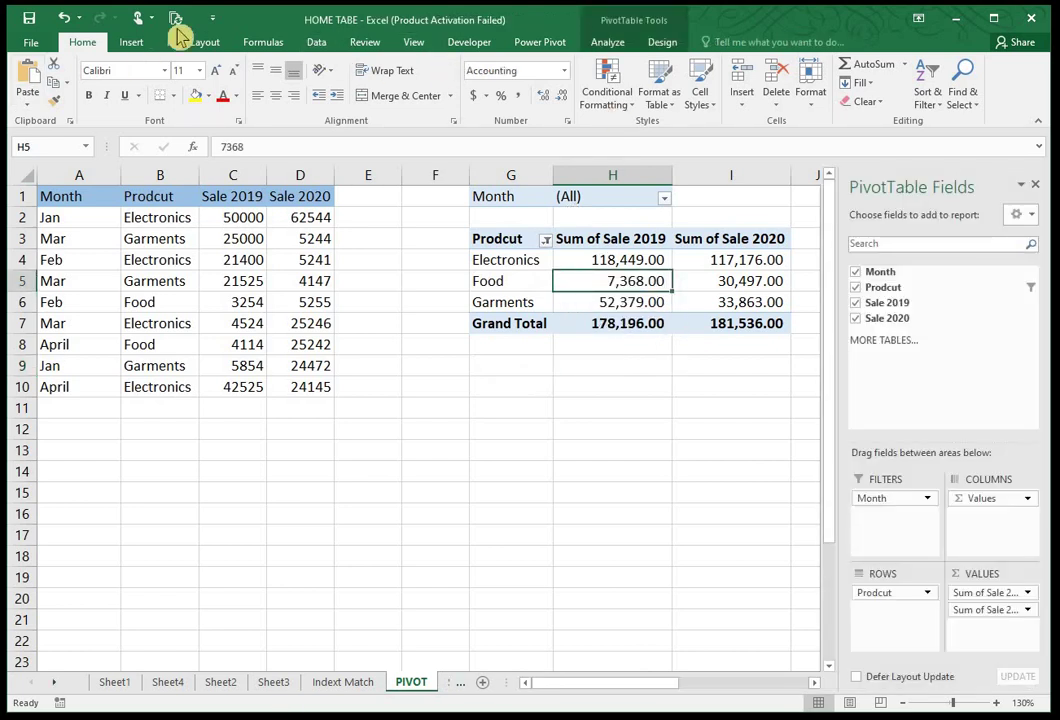
click(131, 42)
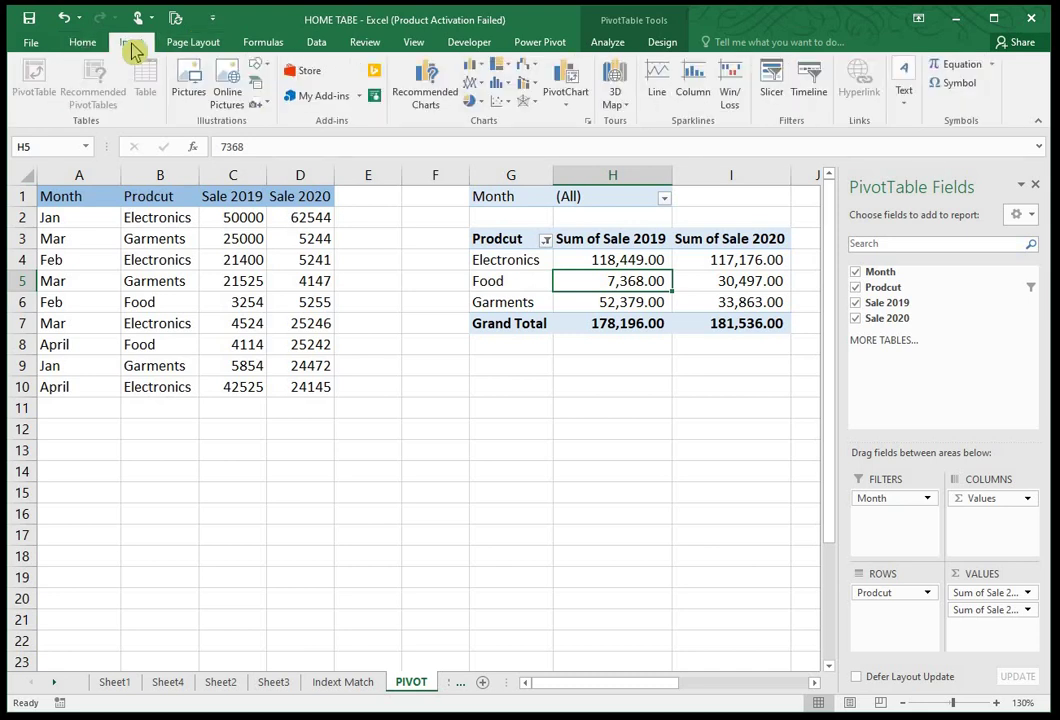
Step: Insert a Month slicer for the pivot, style it orange, and move it left
click(770, 90)
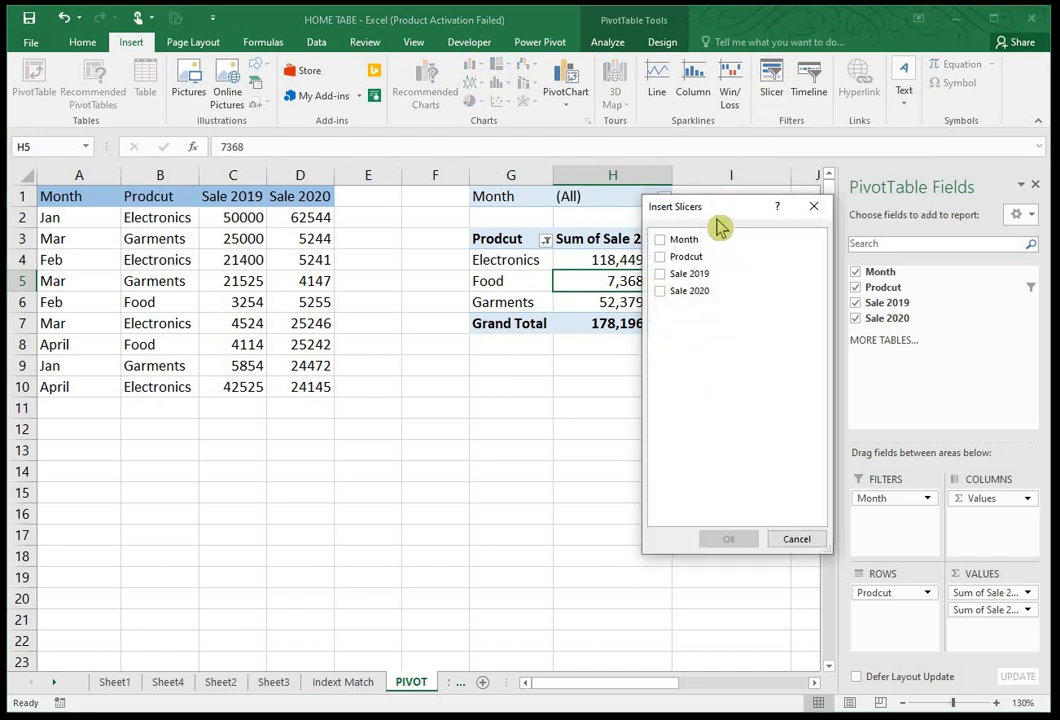
click(661, 243)
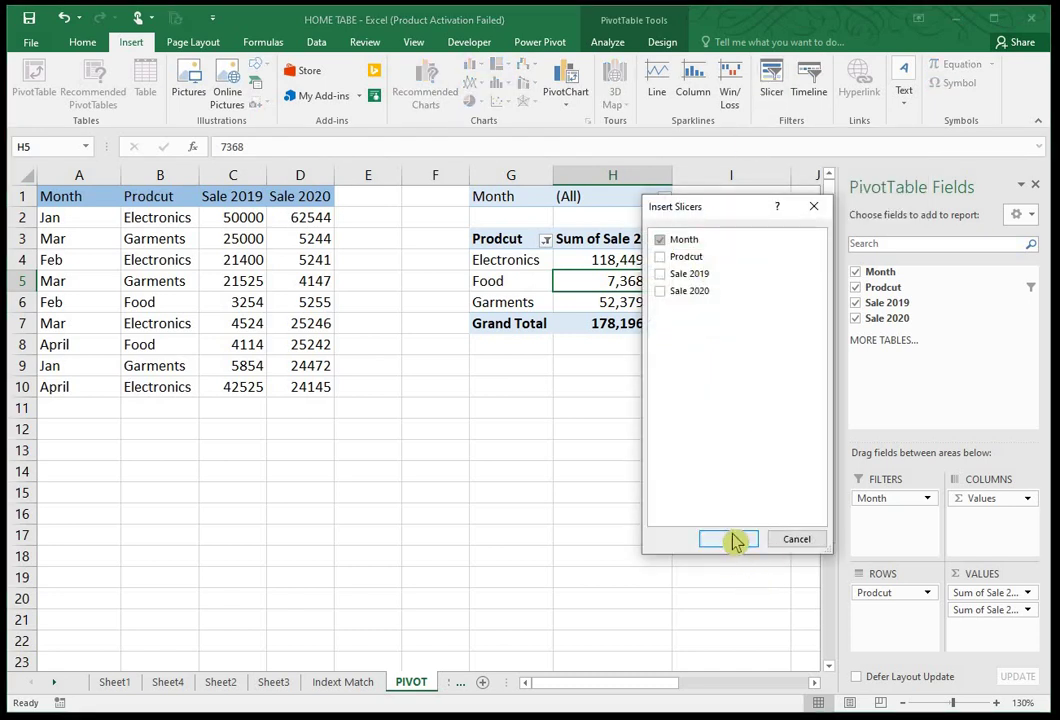
click(736, 539)
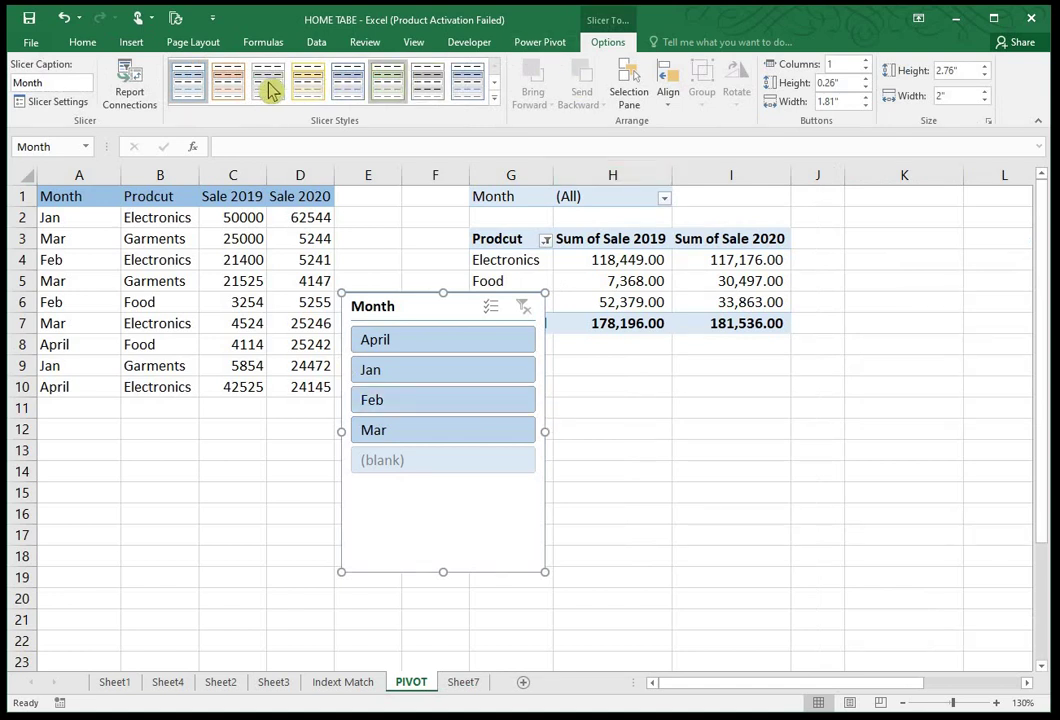
click(236, 88)
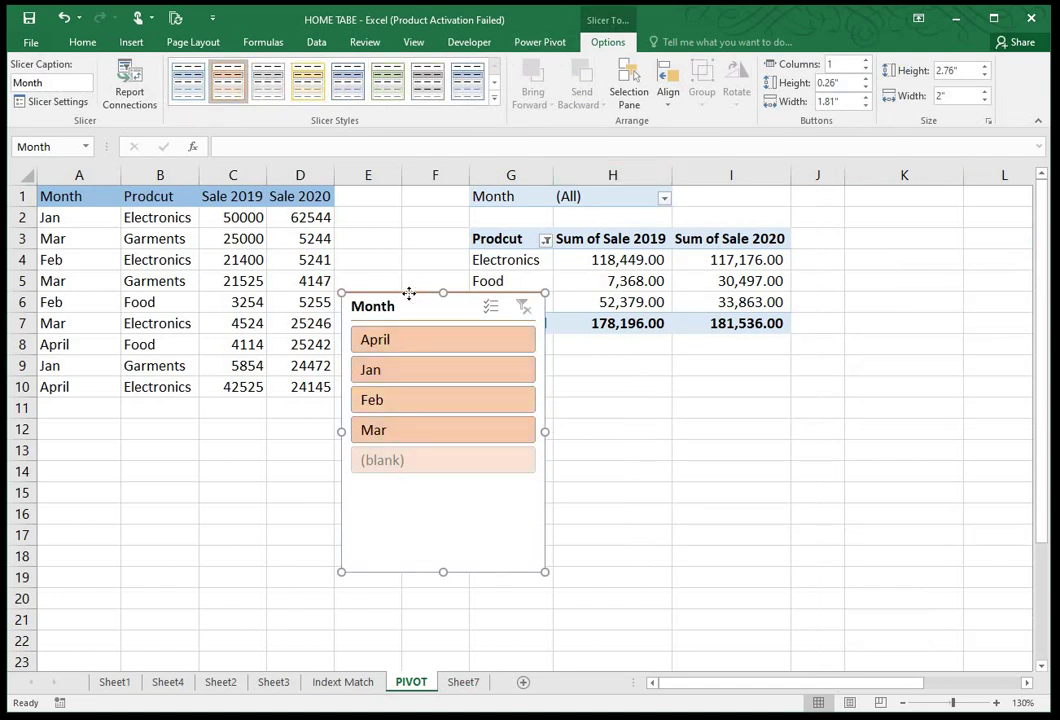
drag(409, 293, 261, 296)
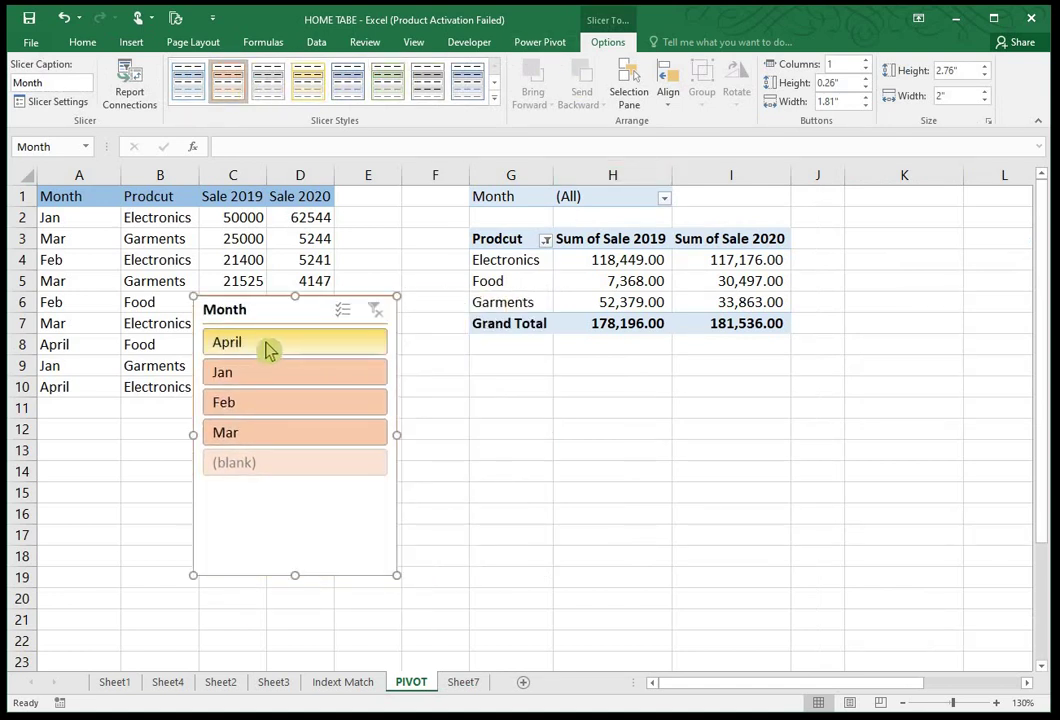
Step: Try single months in the slicer, then select Jan, Feb and Mar together
click(270, 374)
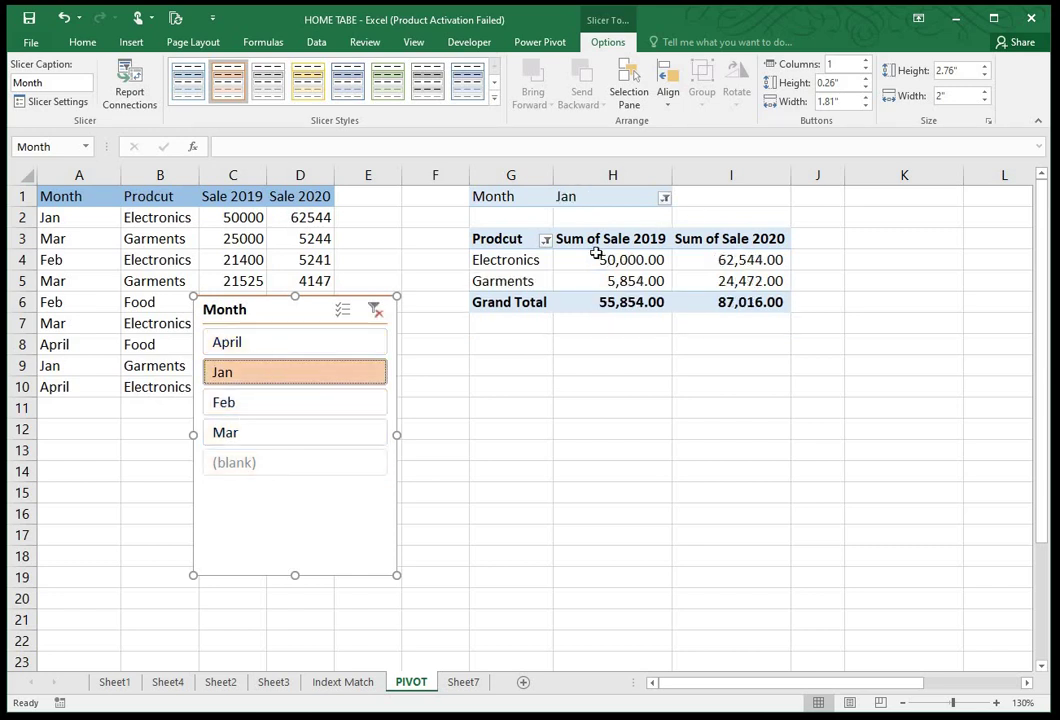
click(253, 405)
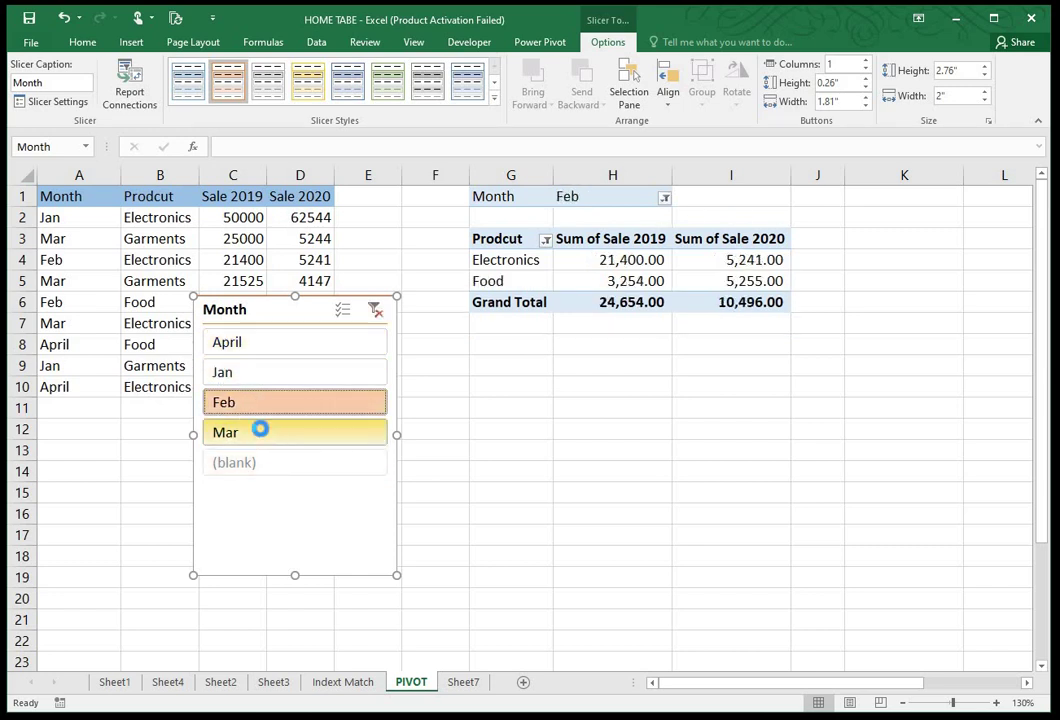
click(260, 430)
click(260, 345)
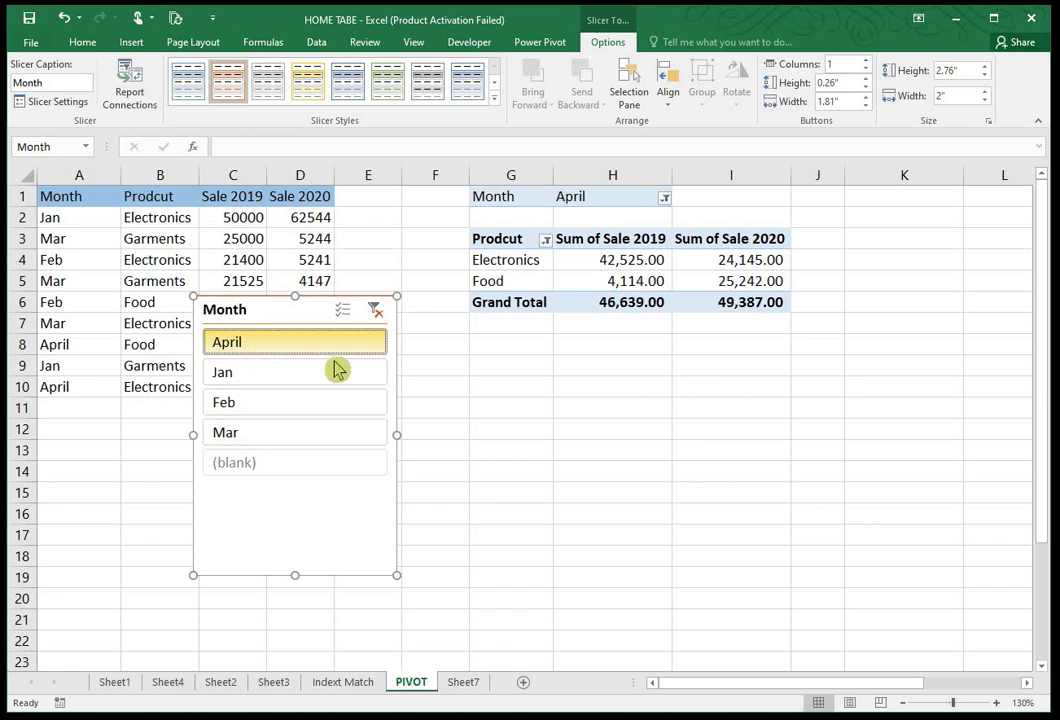
ctrl+click(272, 372)
ctrl+click(275, 380)
click(273, 385)
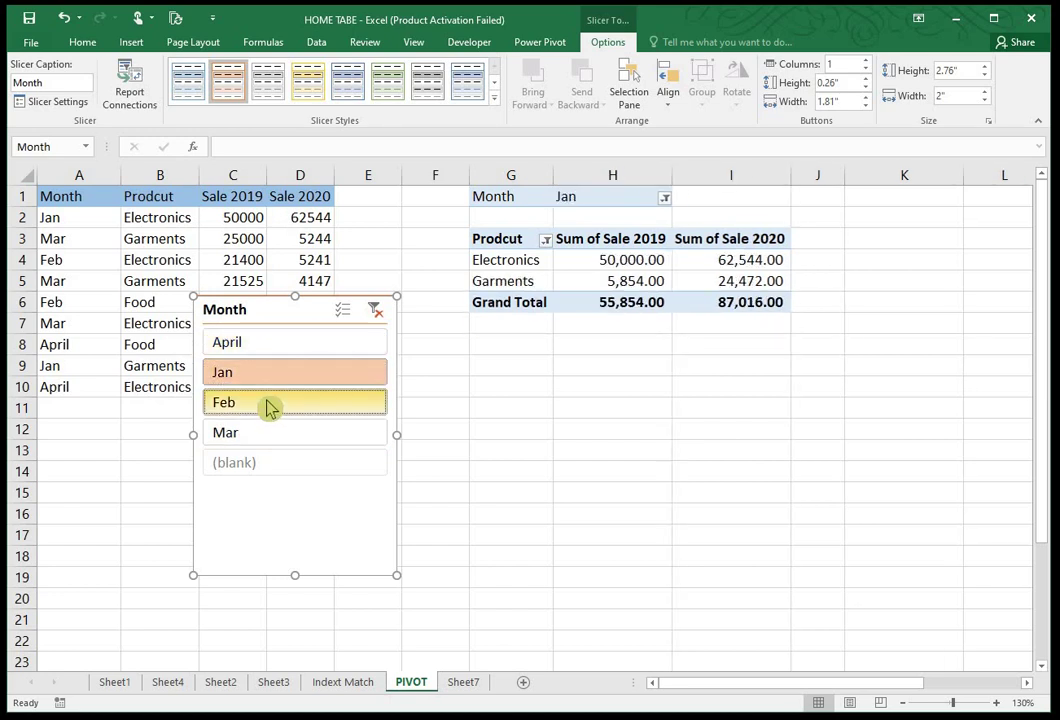
ctrl+click(272, 408)
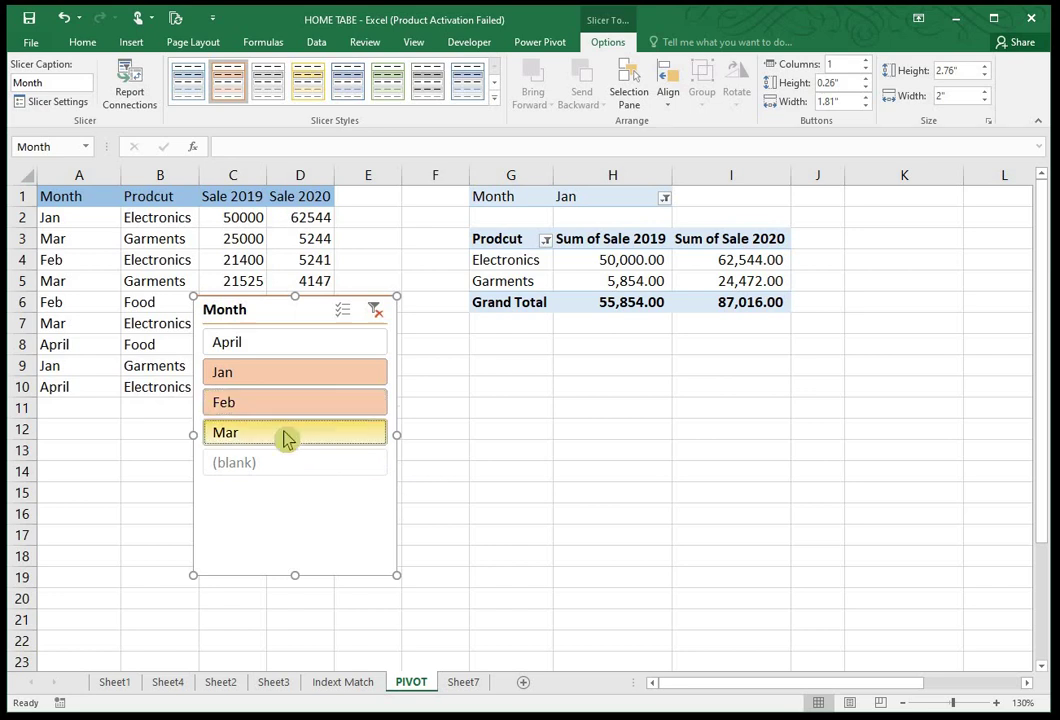
ctrl+click(287, 437)
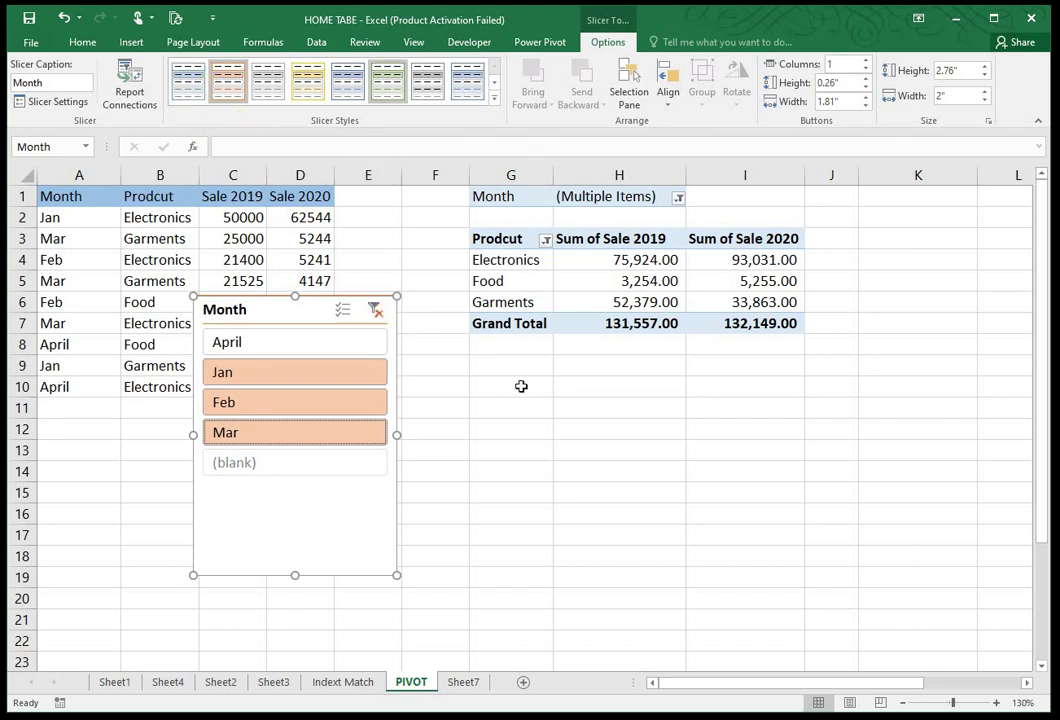
Step: Set the Month slicer's buttons to 2 columns after trying other column counts
click(568, 478)
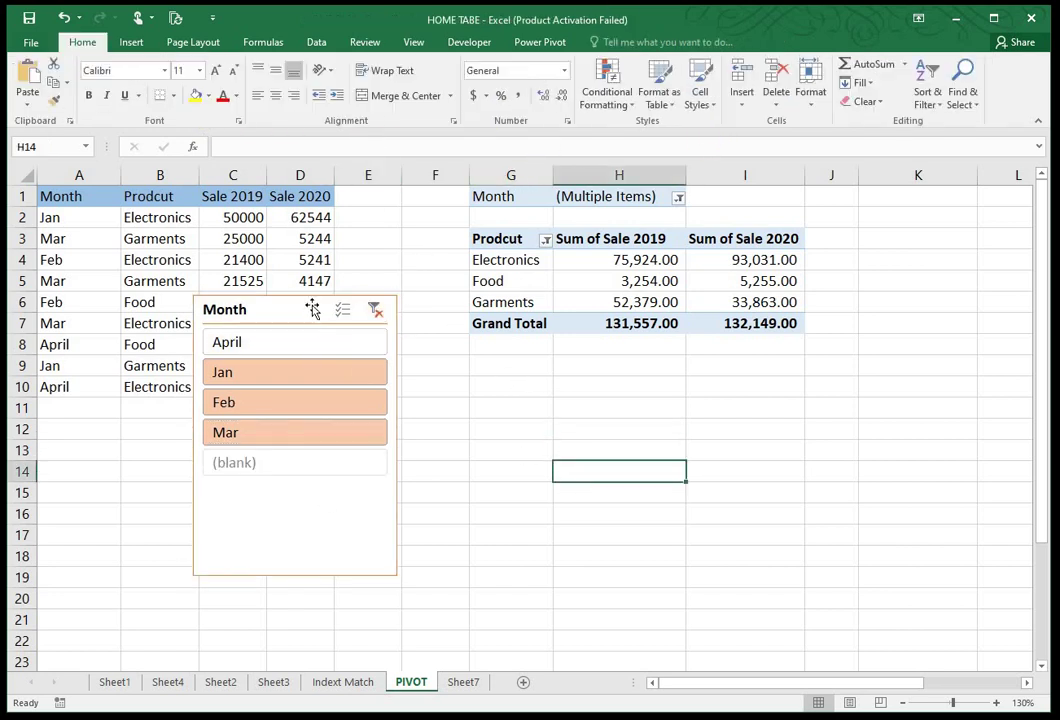
click(315, 302)
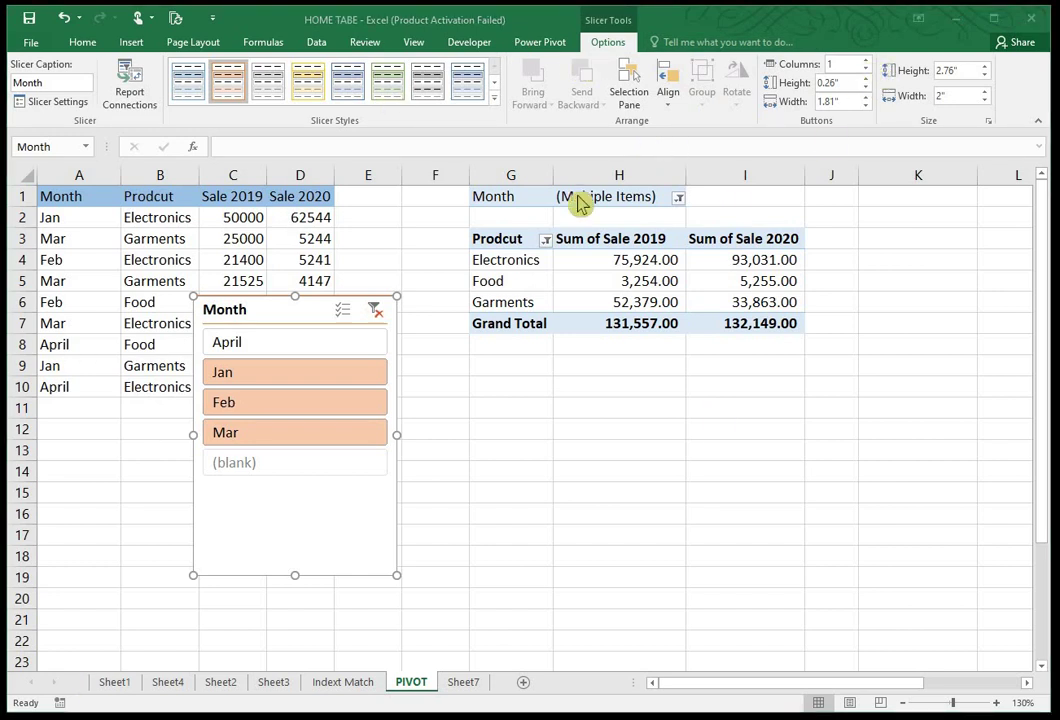
click(866, 60)
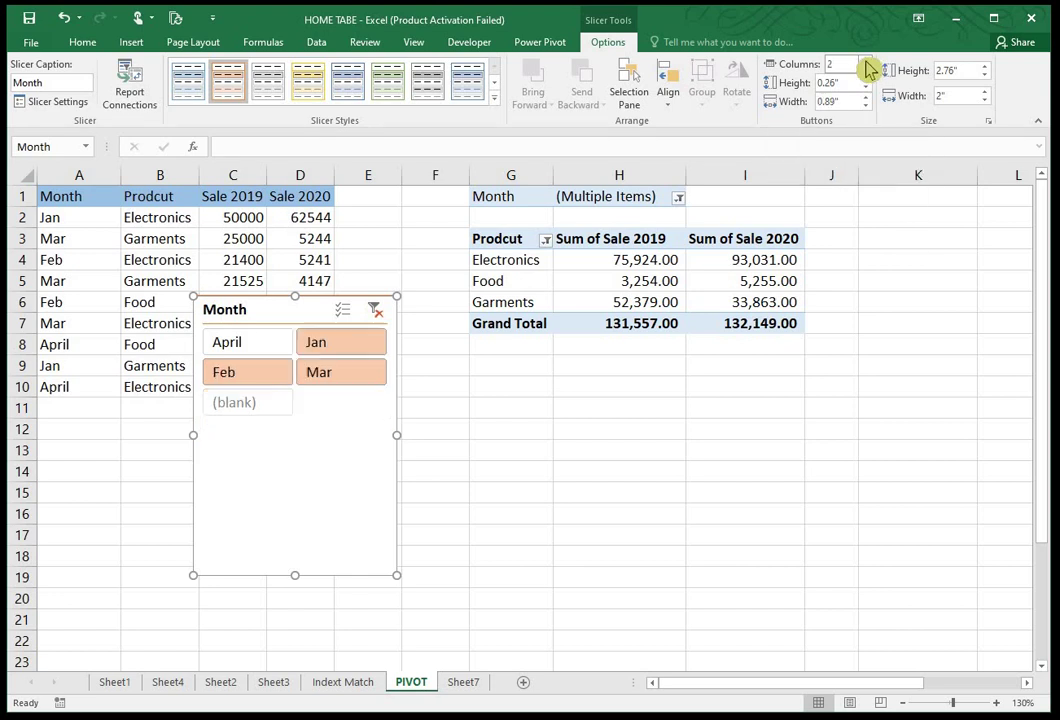
click(866, 61)
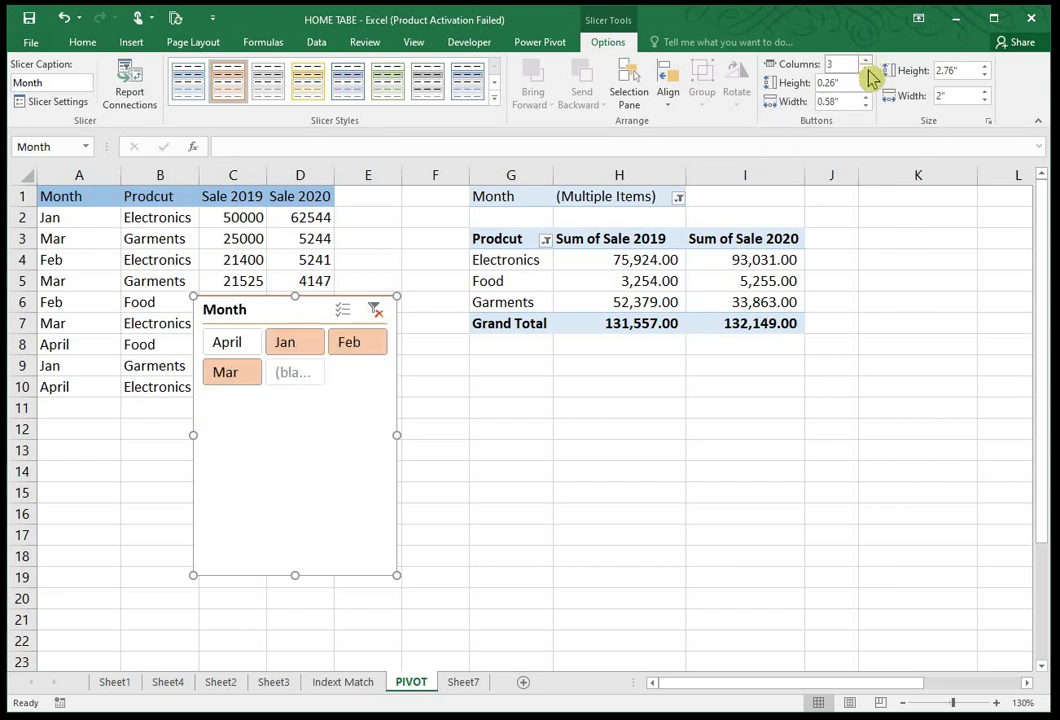
click(866, 69)
click(866, 69)
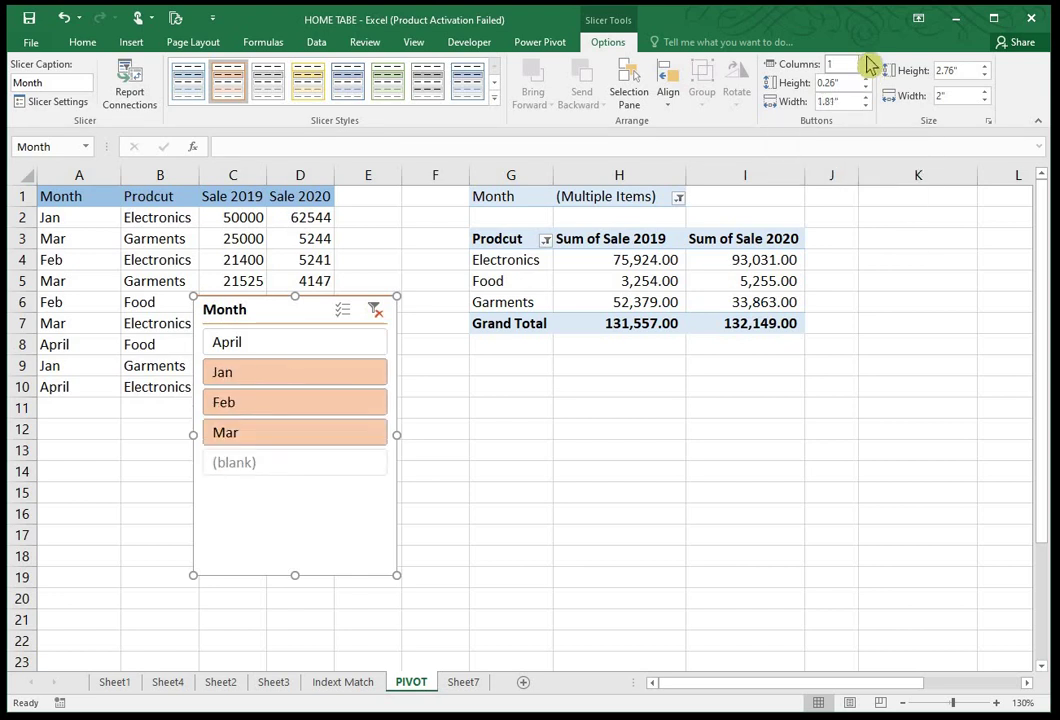
click(866, 60)
click(866, 60)
click(866, 60)
click(866, 60)
click(866, 60)
click(866, 60)
click(866, 60)
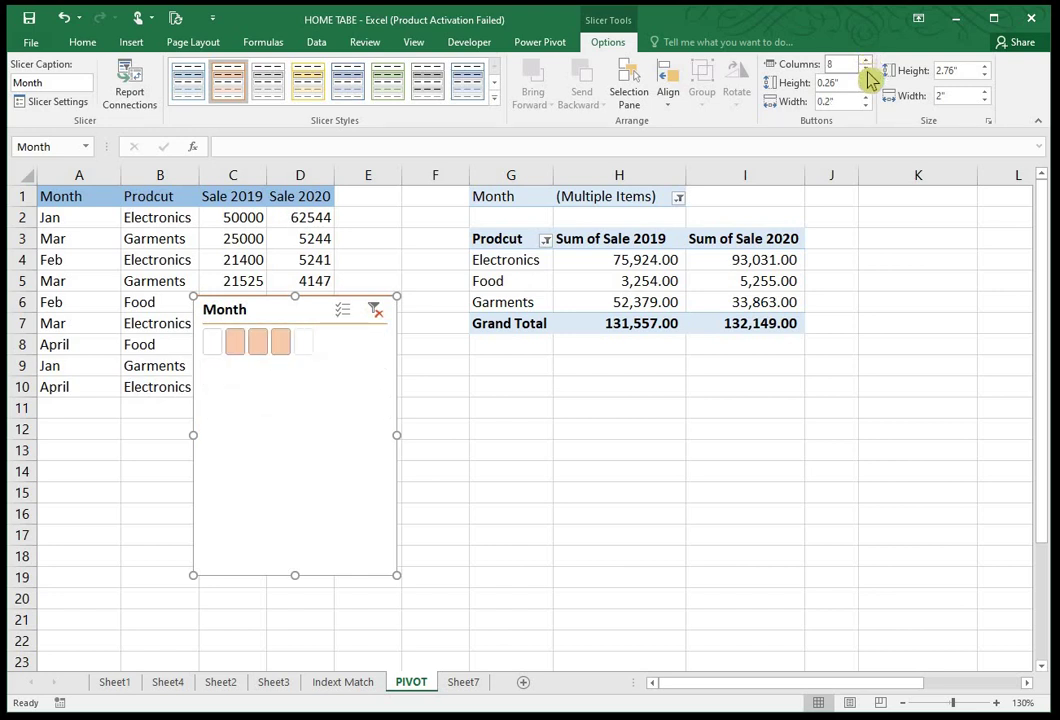
click(866, 70)
click(866, 70)
click(866, 70)
click(866, 70)
click(866, 70)
click(866, 70)
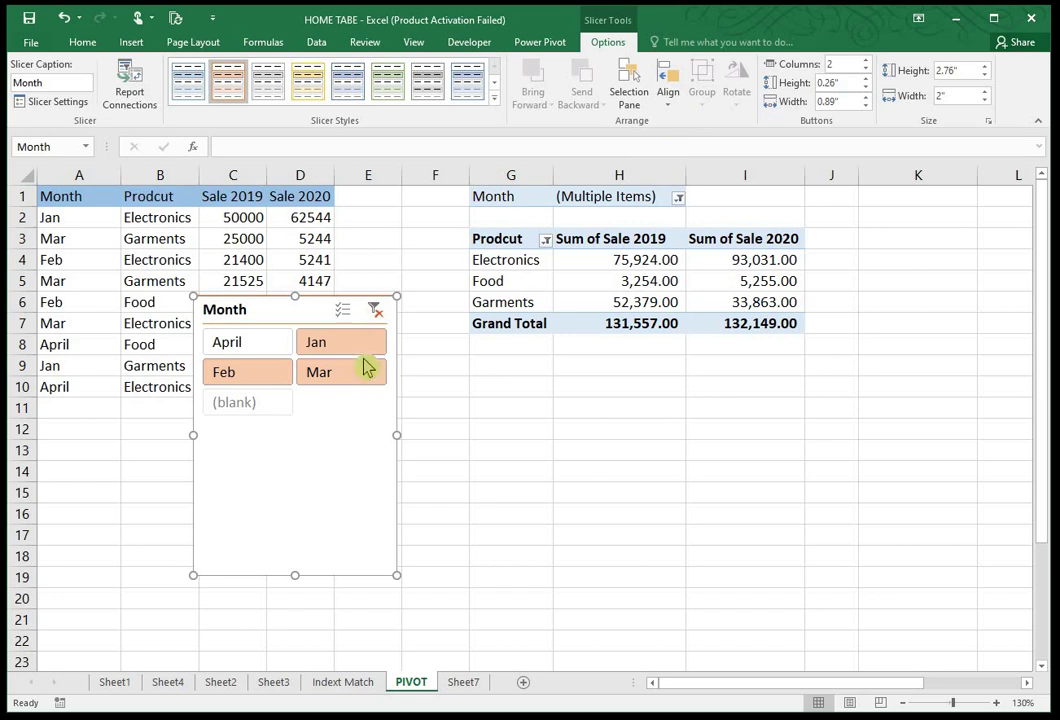
Step: Enable Multi-Select, filter the pivot to Mar only, and delete the slicer
click(255, 346)
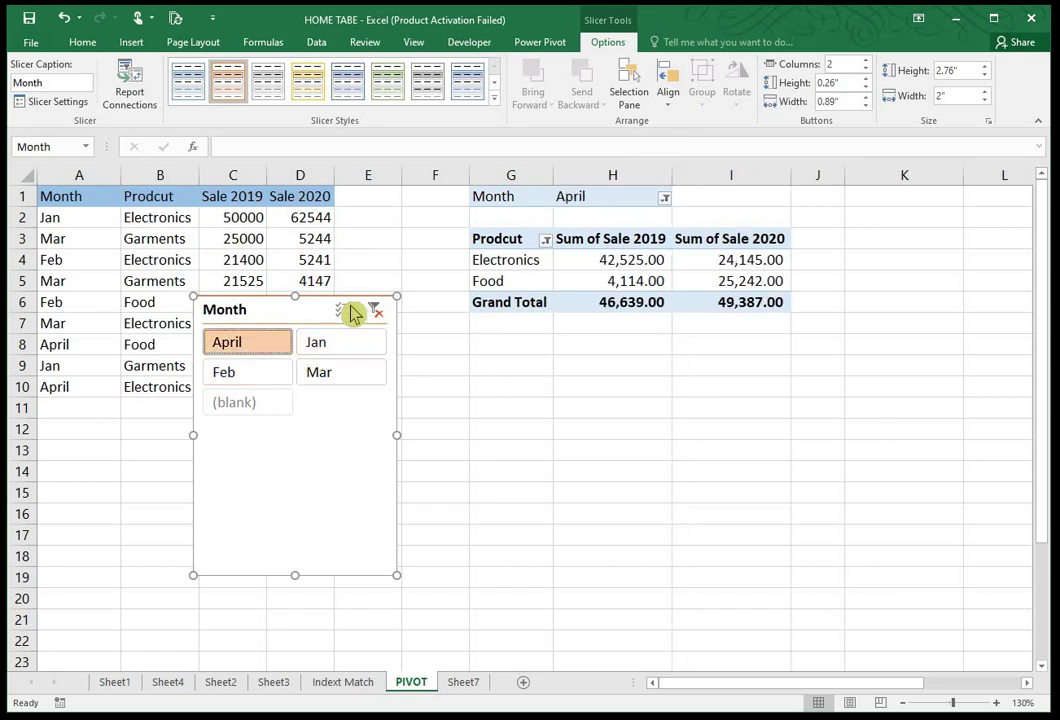
click(345, 308)
click(343, 347)
click(350, 382)
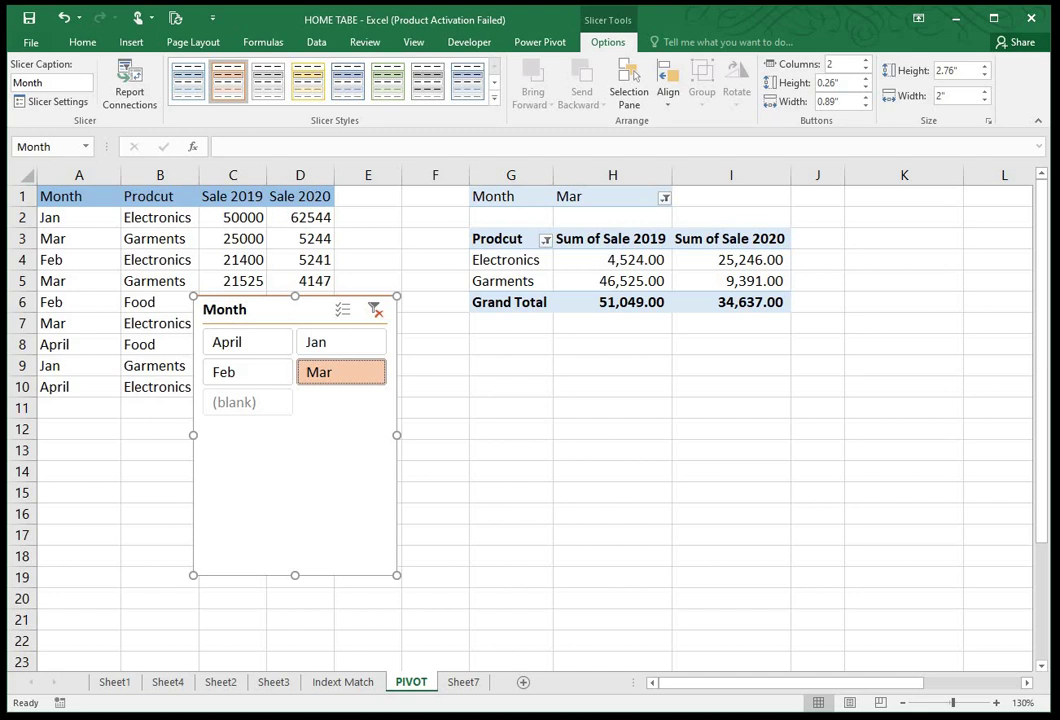
key(Delete)
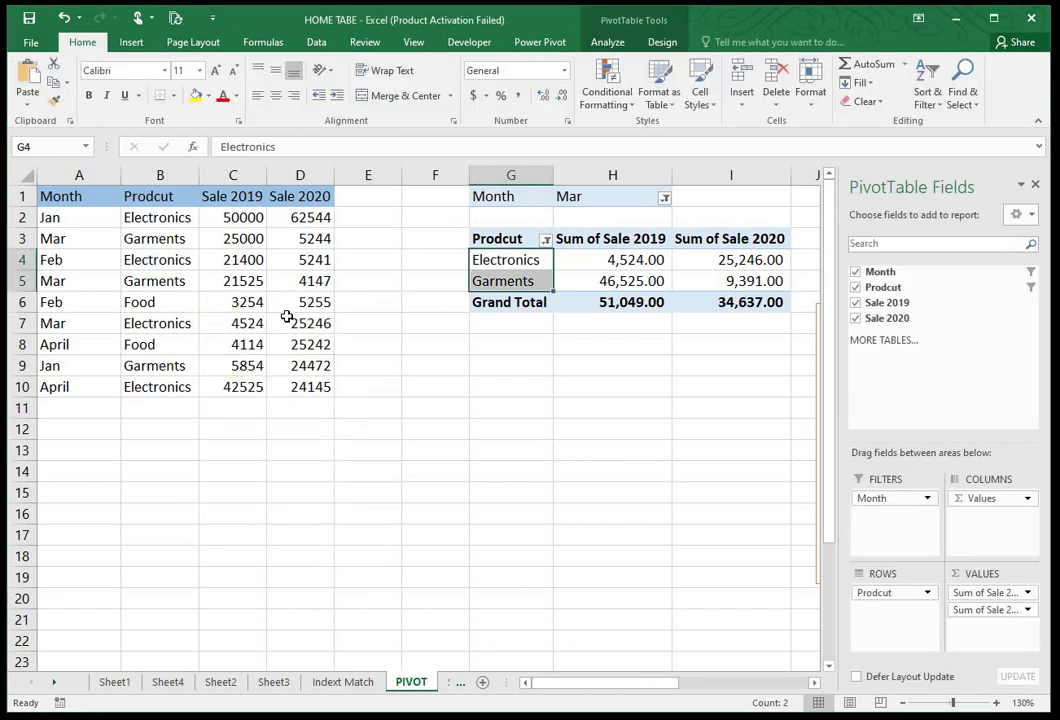
Step: Put the Month slicer back right of the pivot and check source cells A2 and C2
click(233, 238)
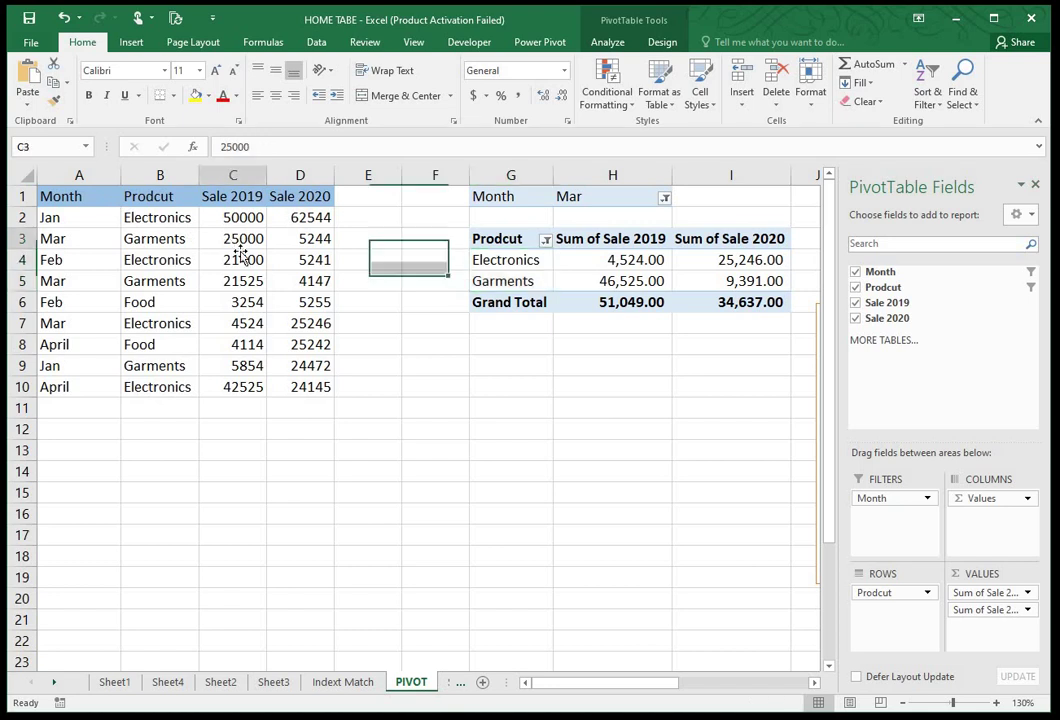
click(63, 218)
click(162, 221)
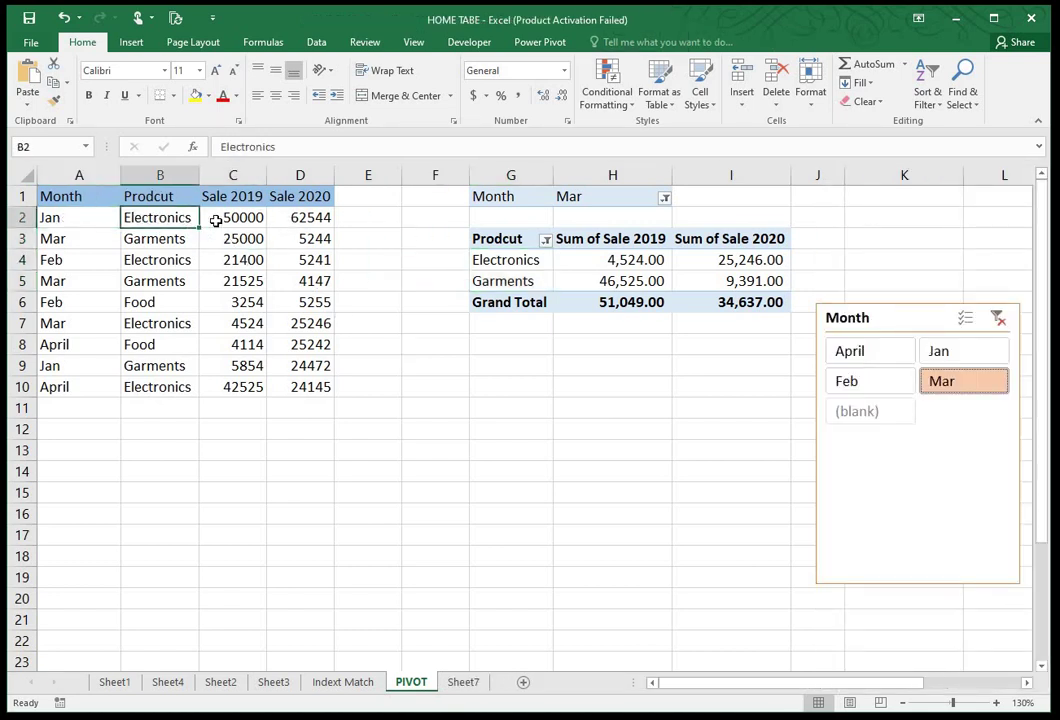
click(213, 216)
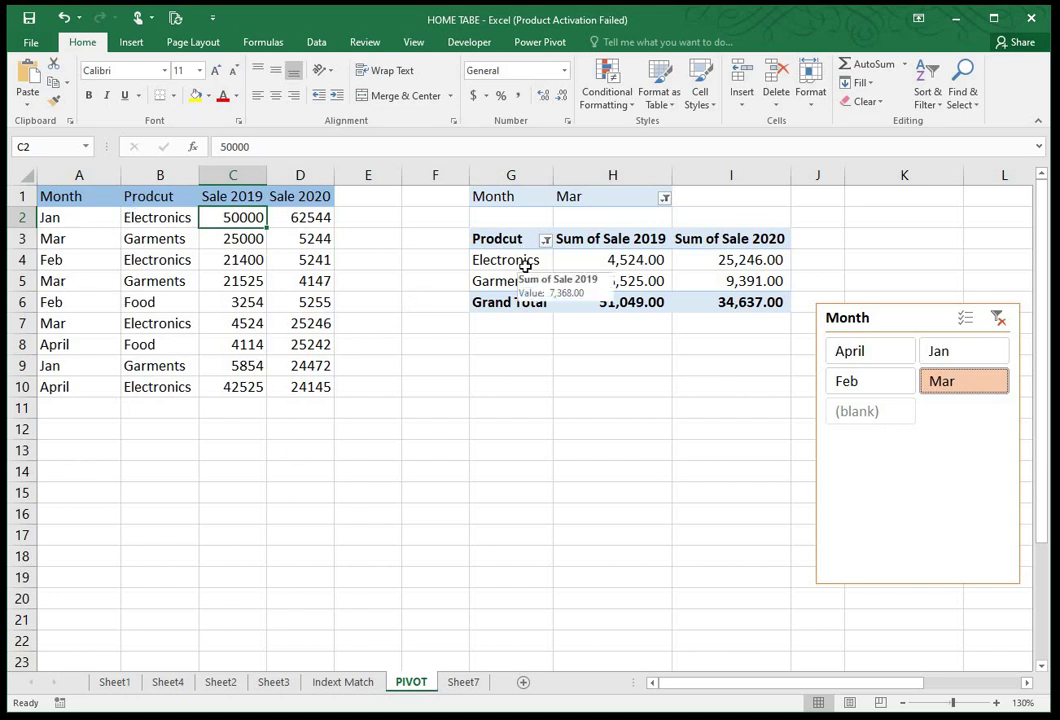
Step: Filter the pivot's Month field to Jan and inspect the Electronics Sale 2019 sum
click(664, 198)
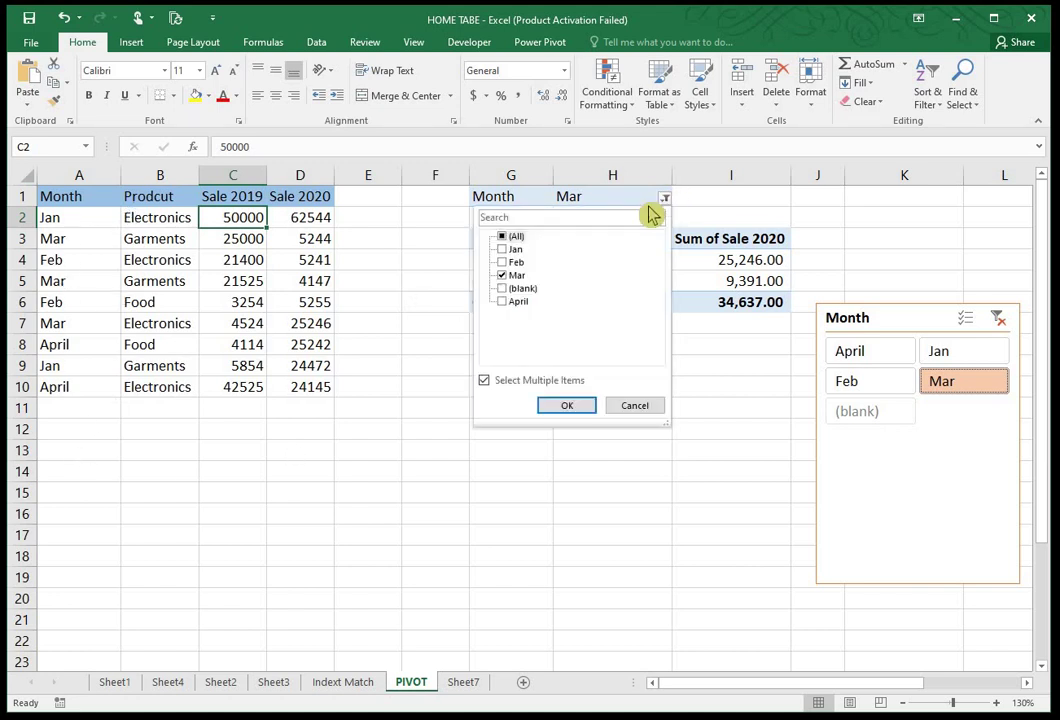
click(502, 237)
click(502, 237)
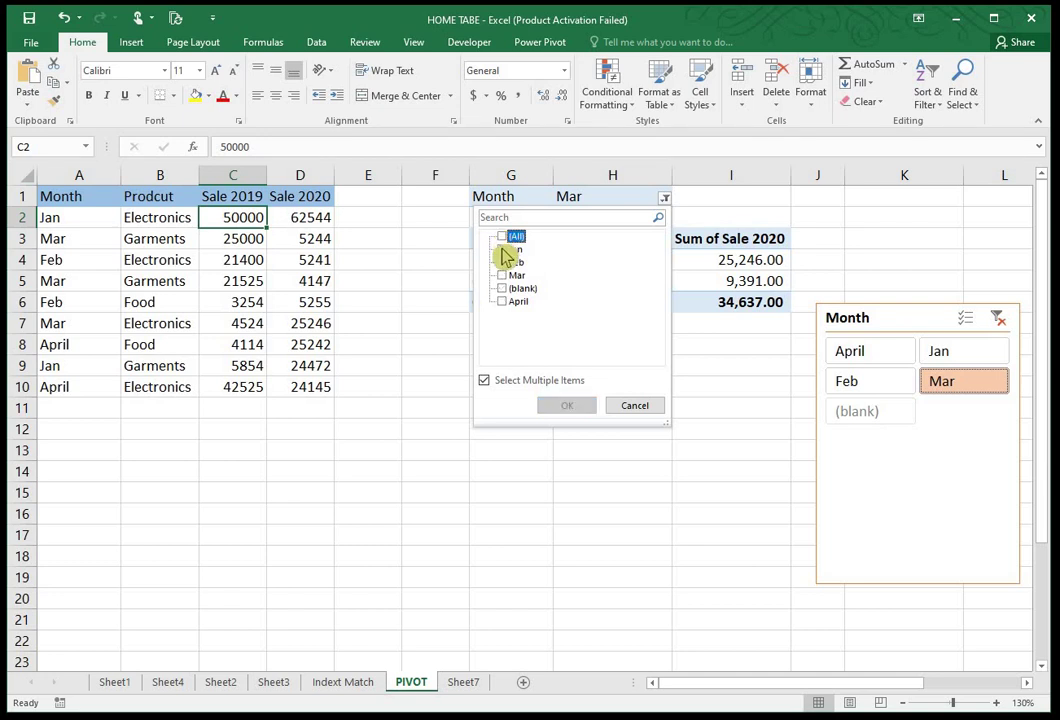
click(502, 249)
click(561, 405)
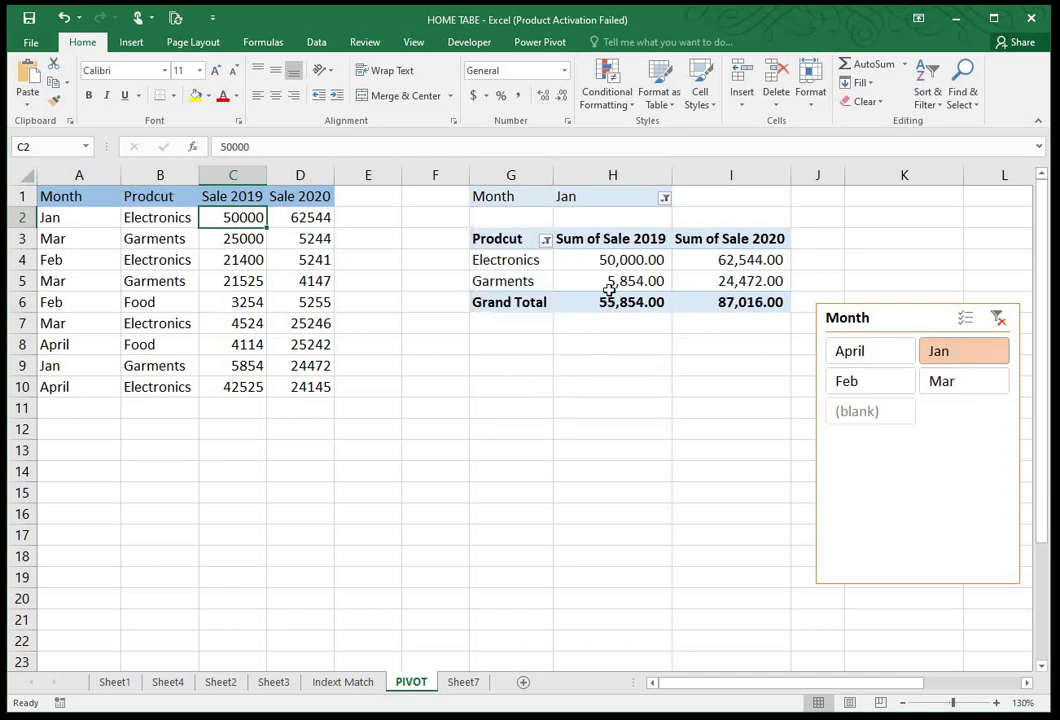
click(502, 259)
click(650, 259)
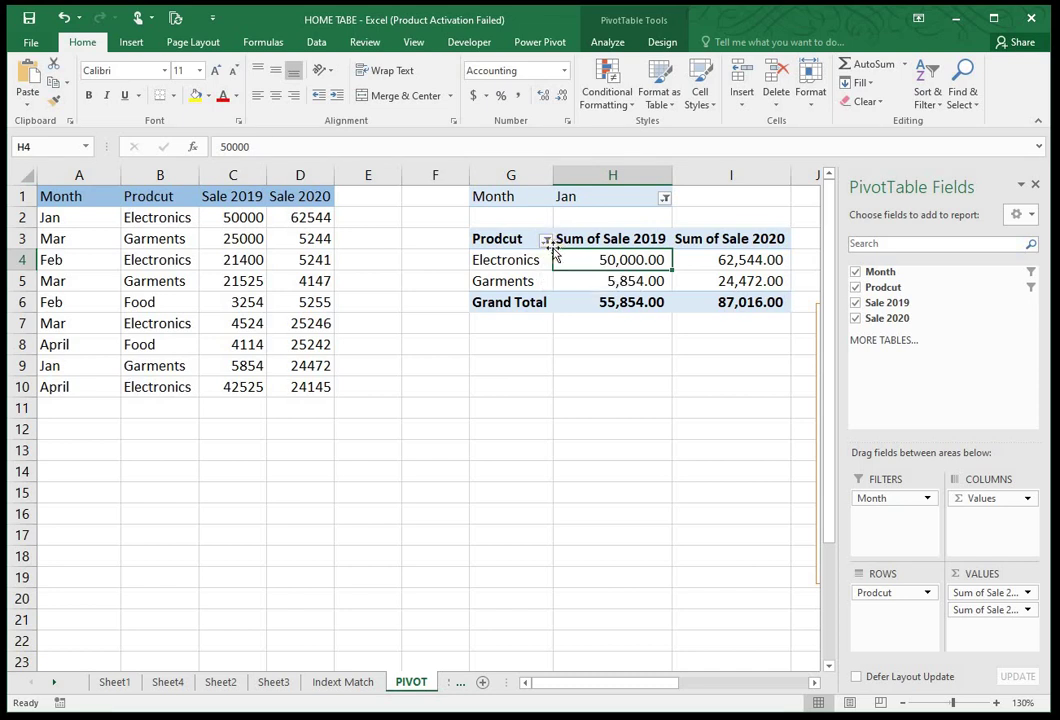
Step: Step the Month filter through Feb and Mar, then reset it to (All)
click(660, 197)
click(502, 249)
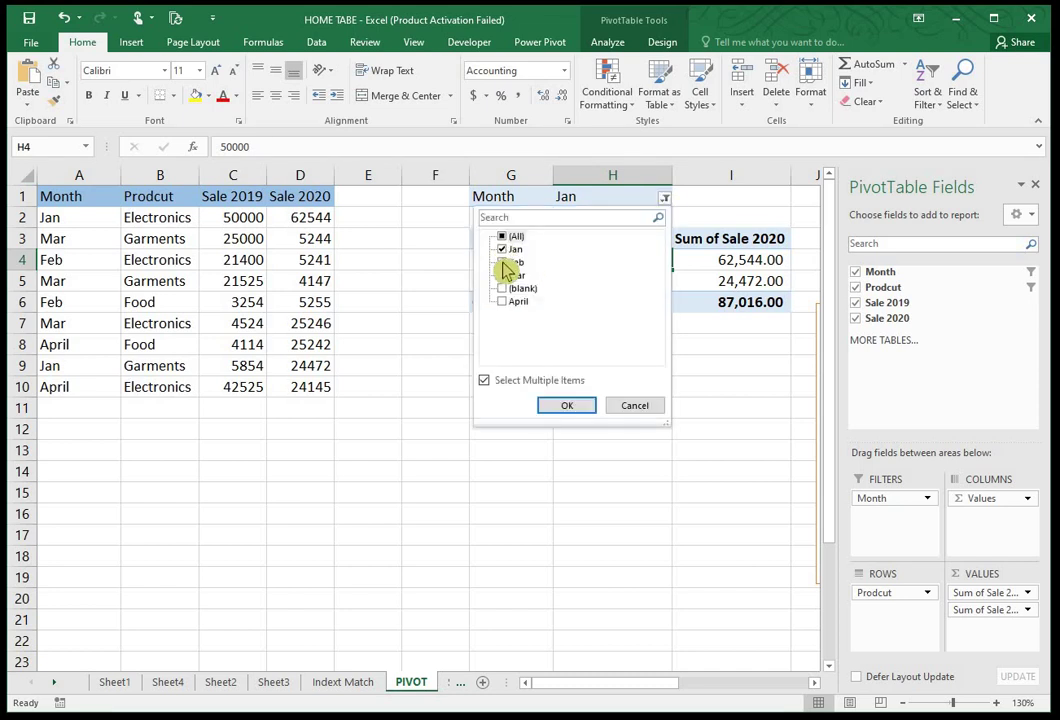
click(502, 262)
click(560, 408)
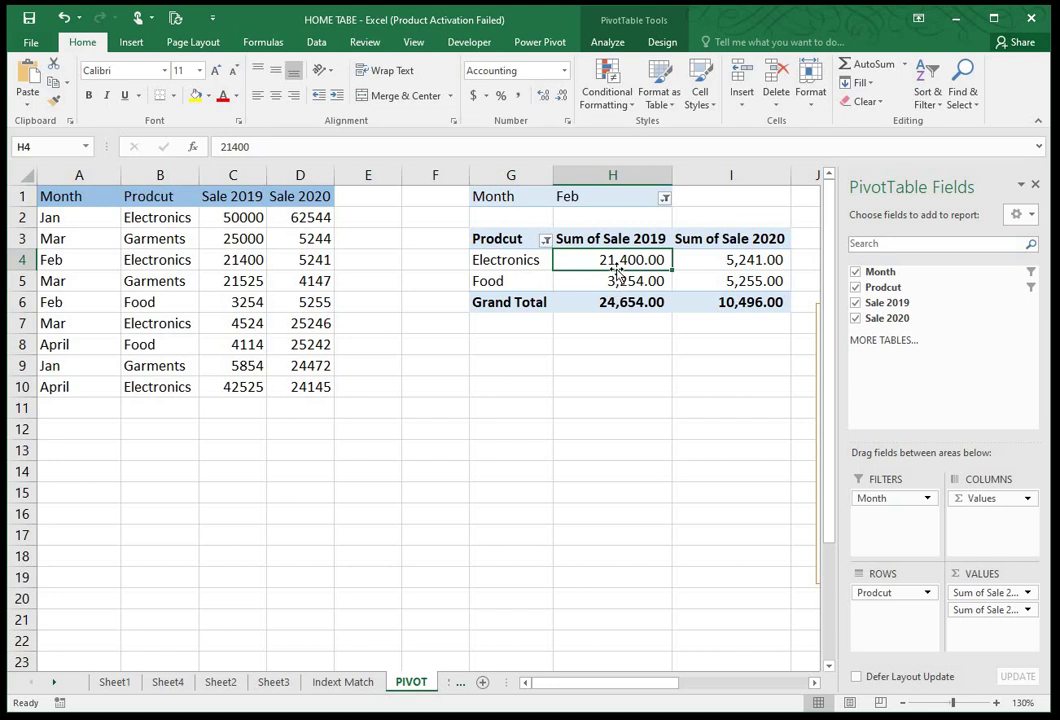
click(664, 198)
click(502, 262)
click(502, 275)
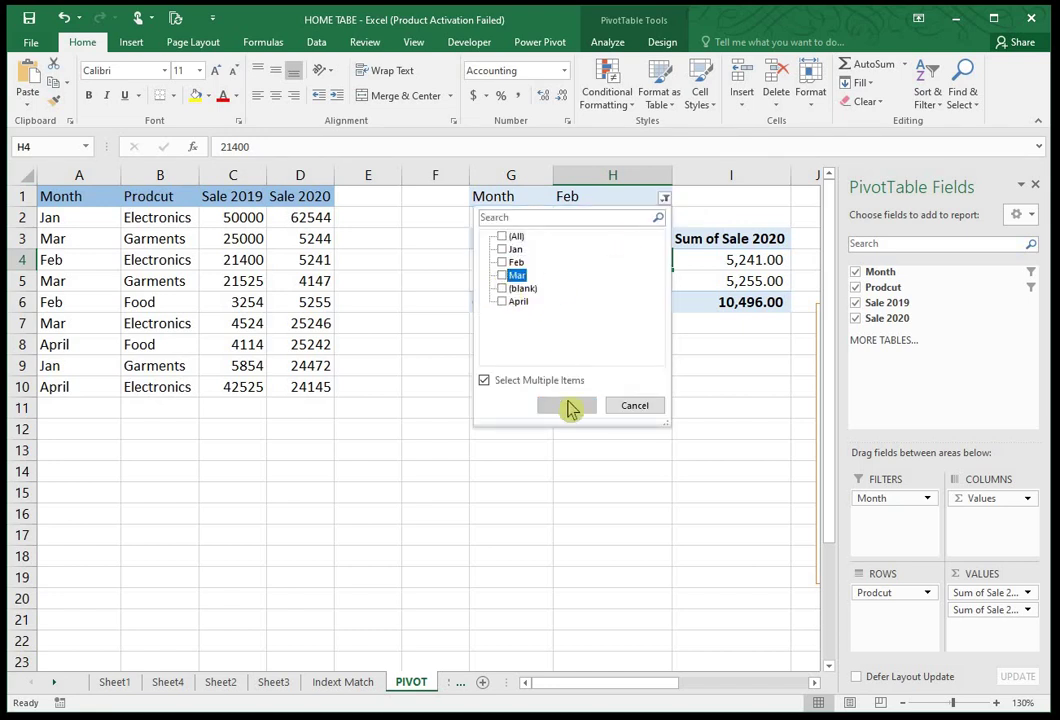
click(567, 406)
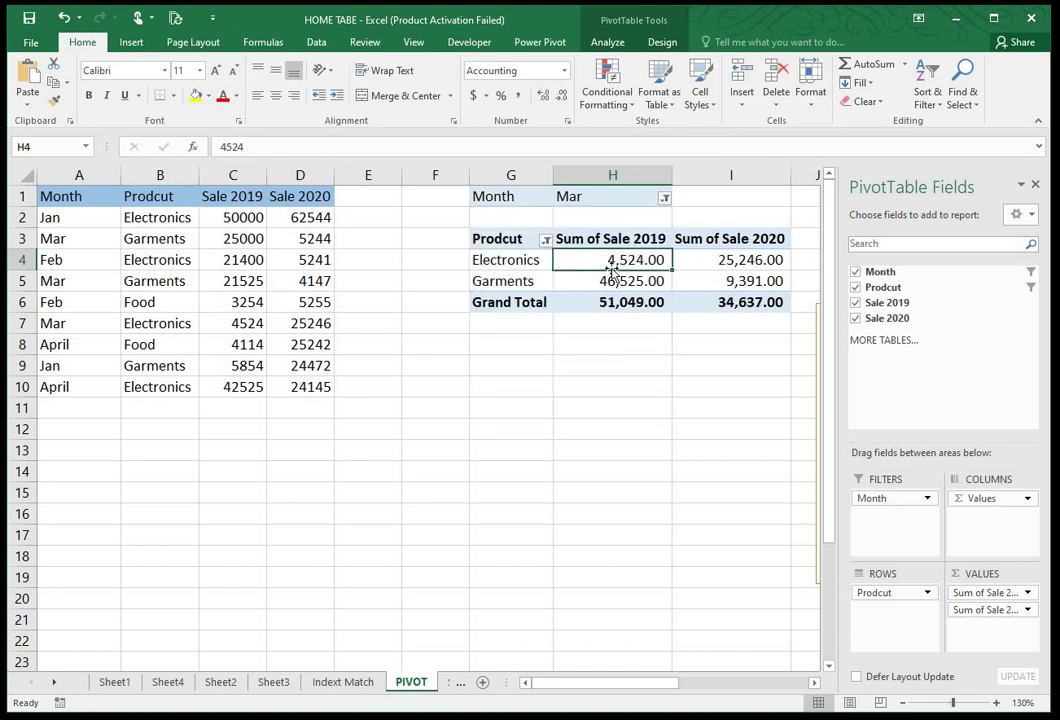
click(664, 198)
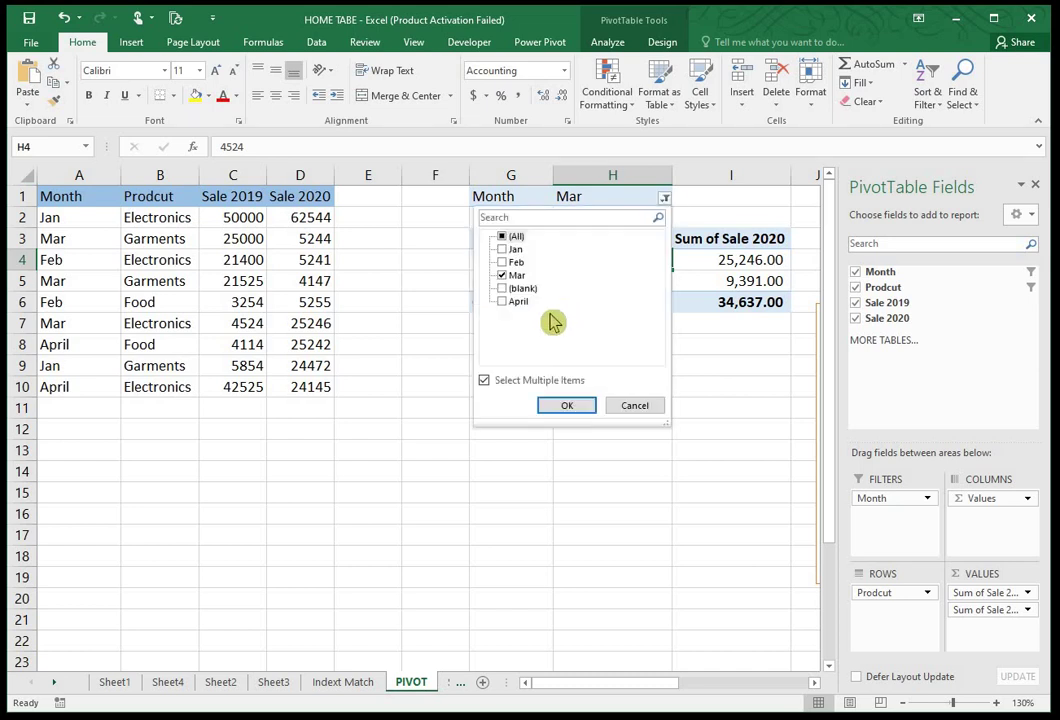
click(502, 236)
click(567, 406)
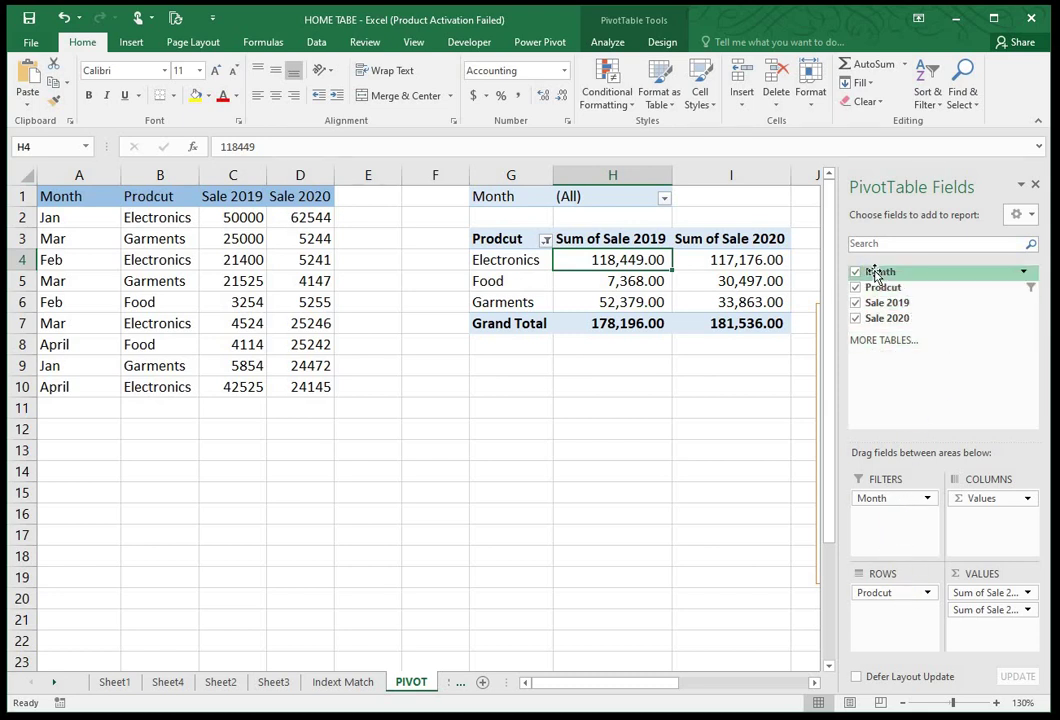
Step: Move Month into Rows above Prodcut for monthly totals and place the slicer beside the pivot
drag(884, 498, 878, 592)
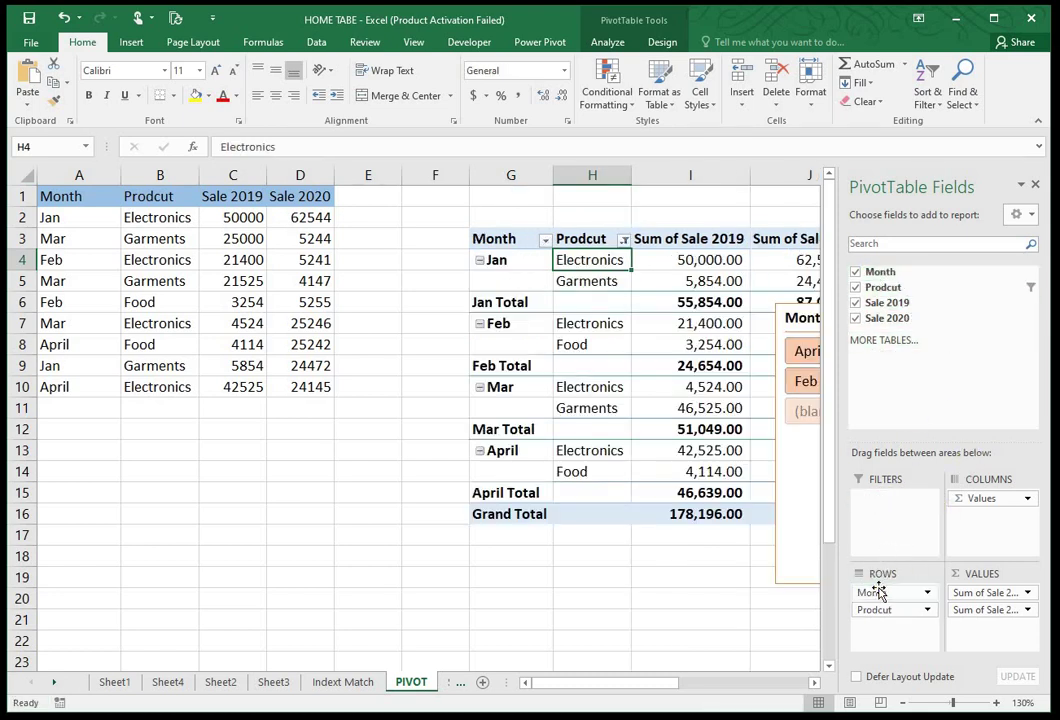
drag(627, 682, 674, 682)
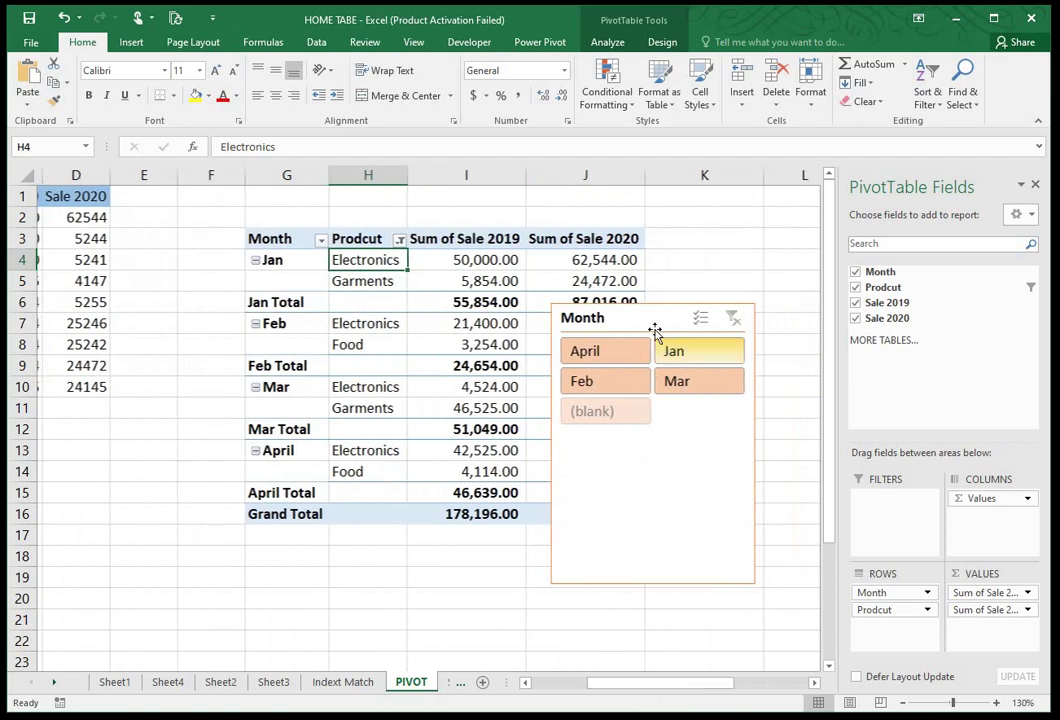
drag(673, 312, 786, 285)
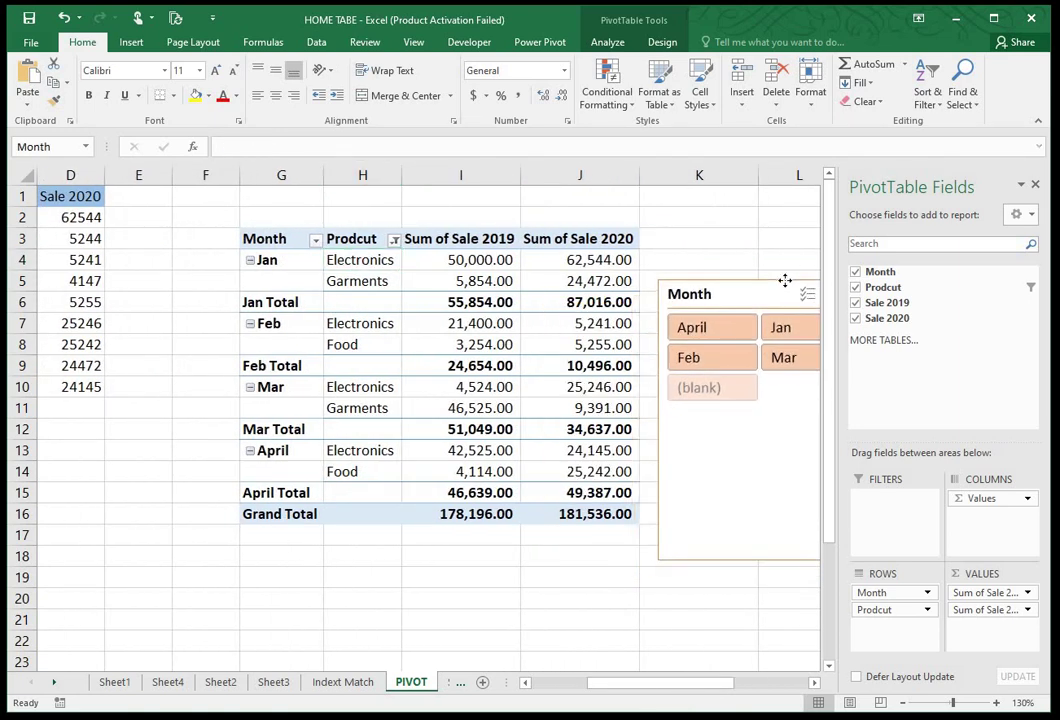
drag(788, 694, 676, 694)
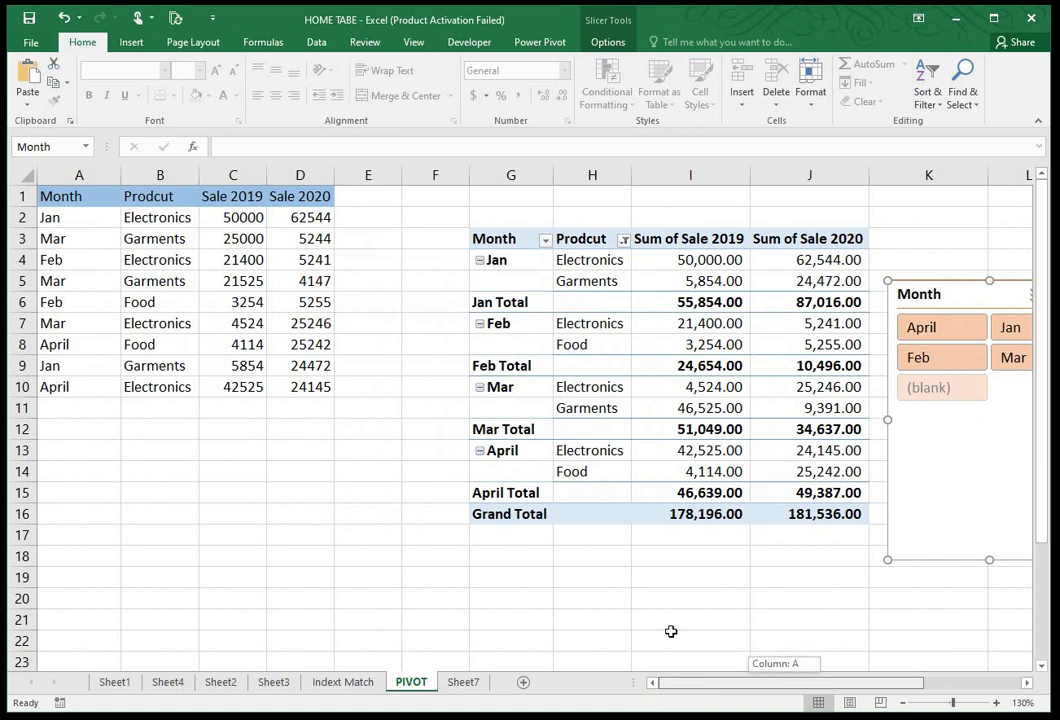
Step: Insert a new PivotTable from A1:D10, placed on the existing sheet at A13
click(320, 431)
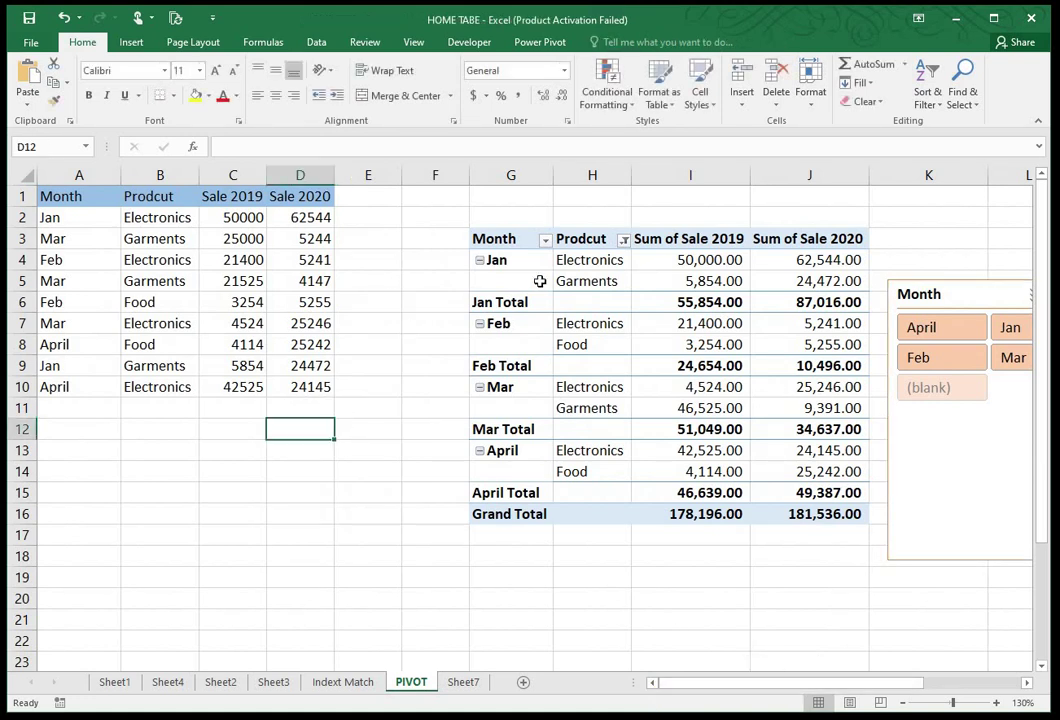
drag(73, 196, 308, 388)
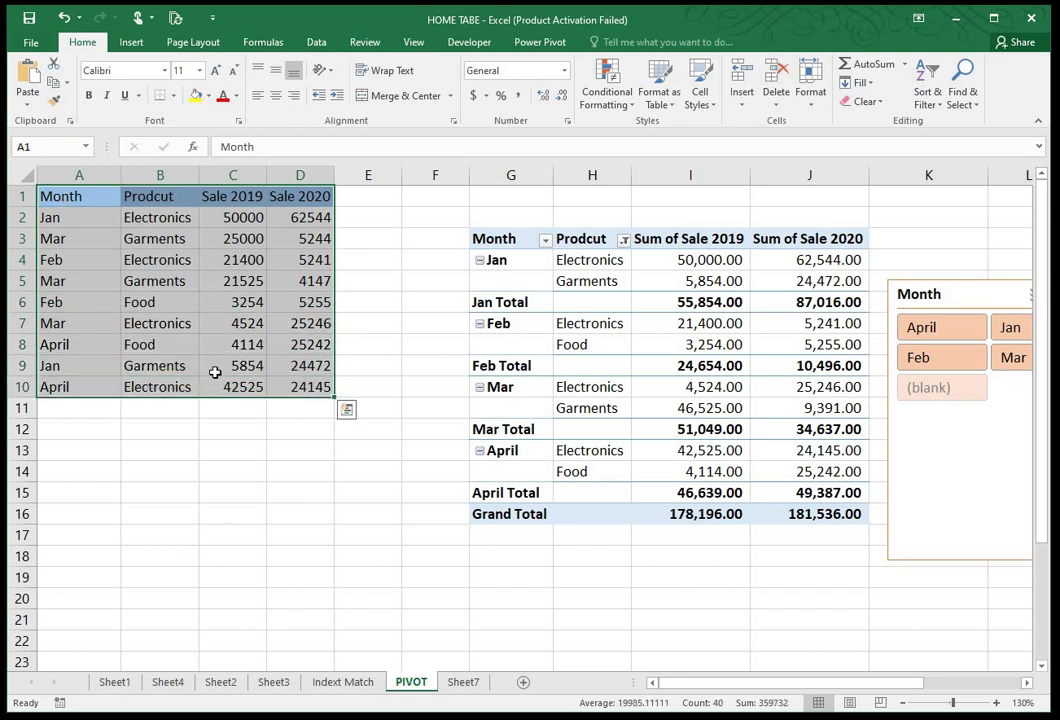
click(131, 45)
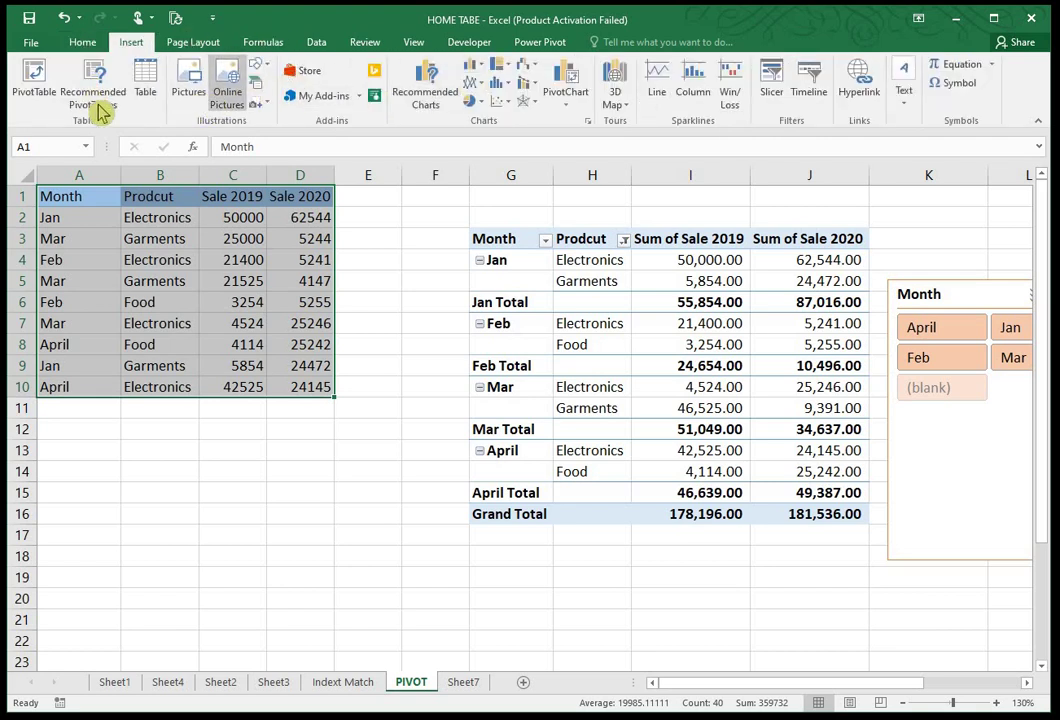
click(34, 80)
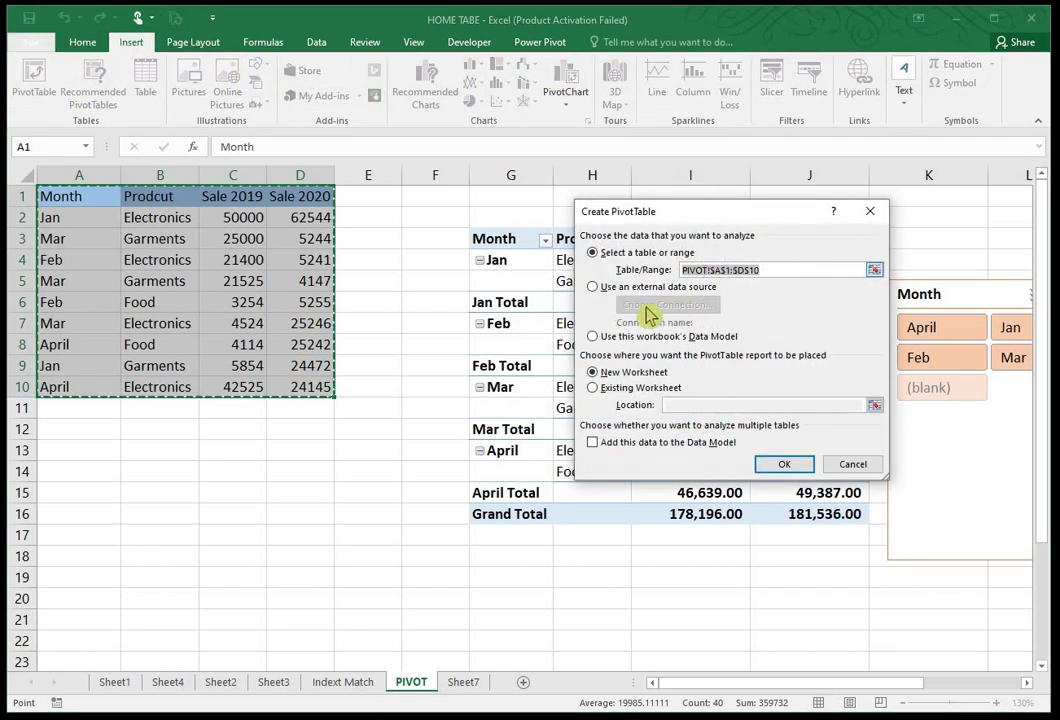
click(592, 387)
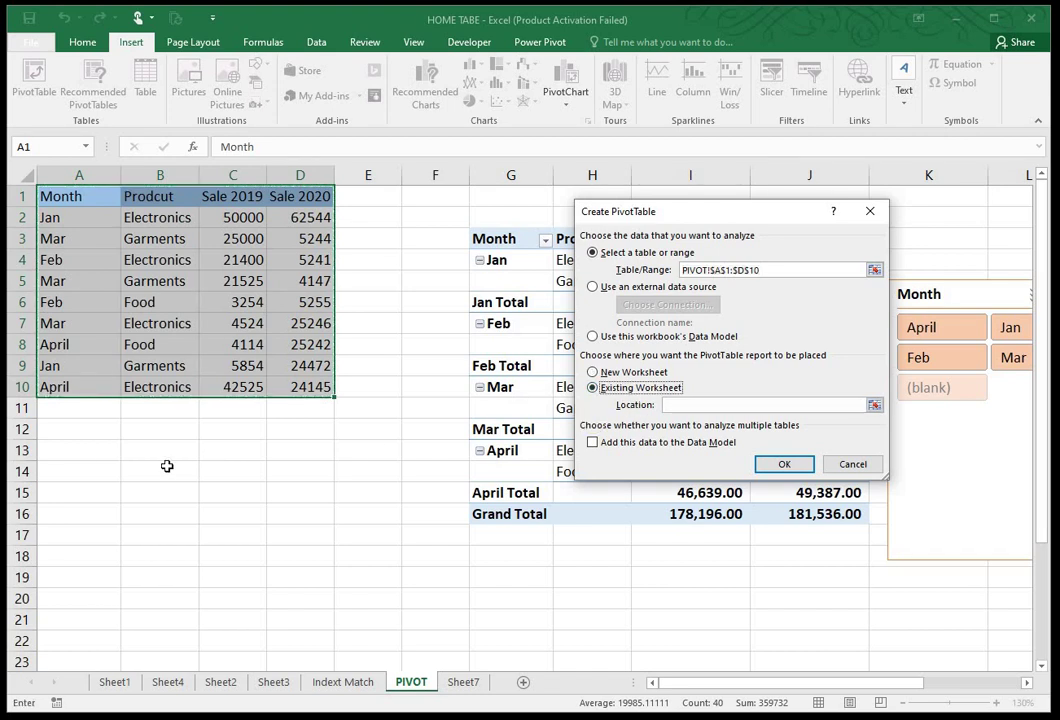
click(117, 455)
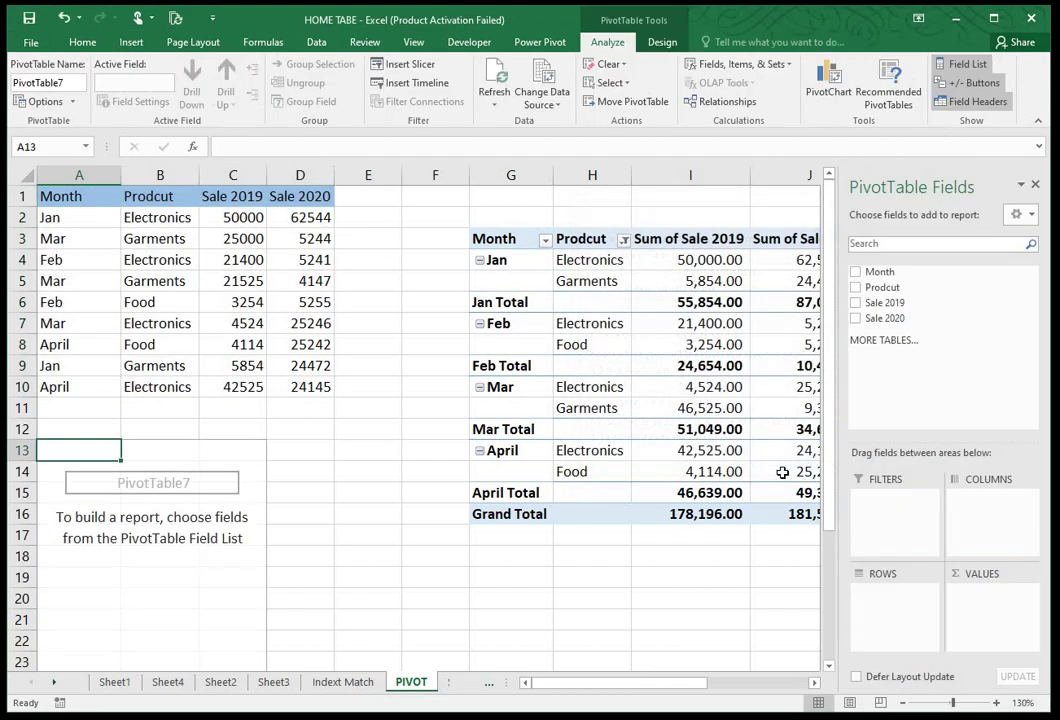
Step: Add Month as a filter, Prodcut as rows, and sum Sale 2019 in the new pivot
drag(880, 271, 885, 505)
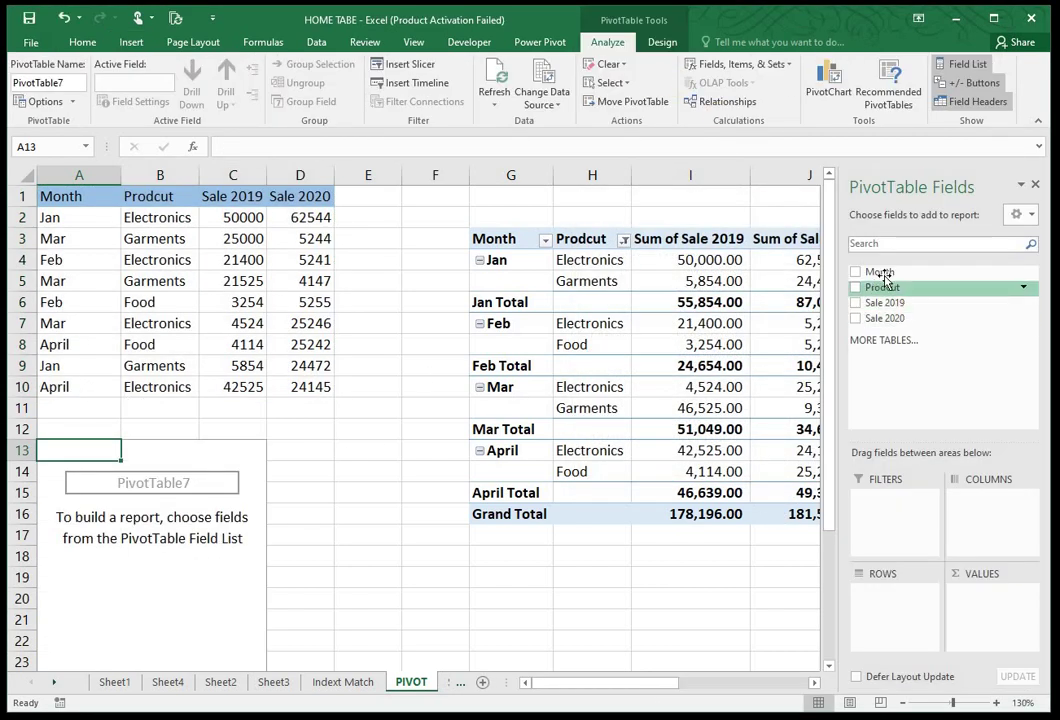
drag(889, 291, 897, 630)
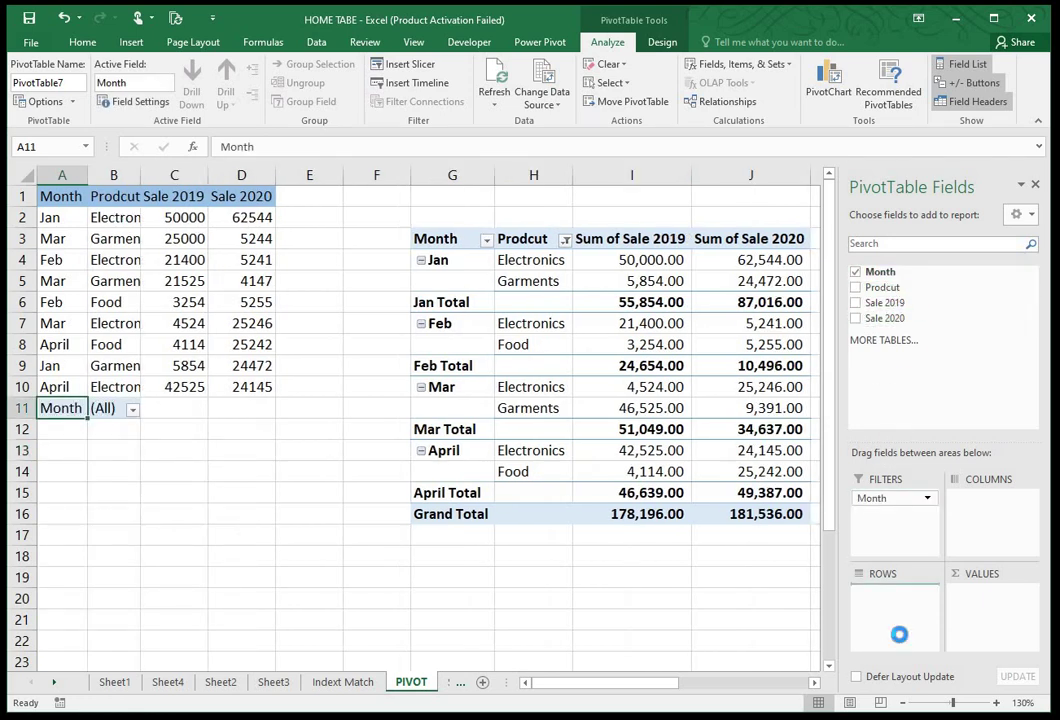
drag(1052, 567, 960, 635)
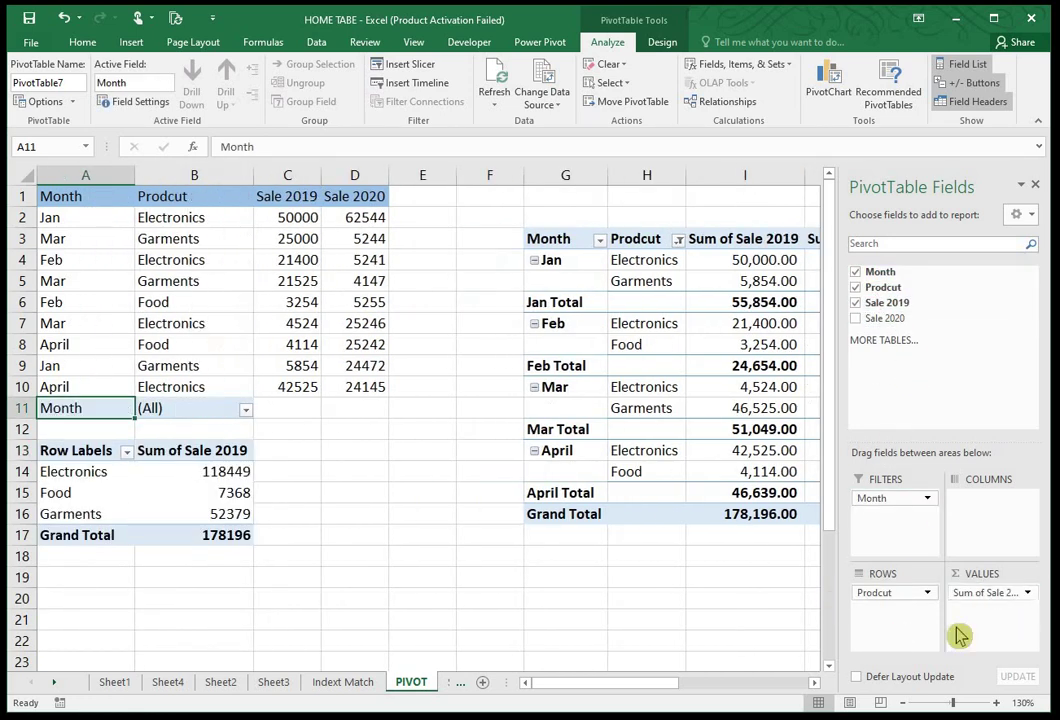
Step: Move the new pivot table down so it starts at A17
click(99, 477)
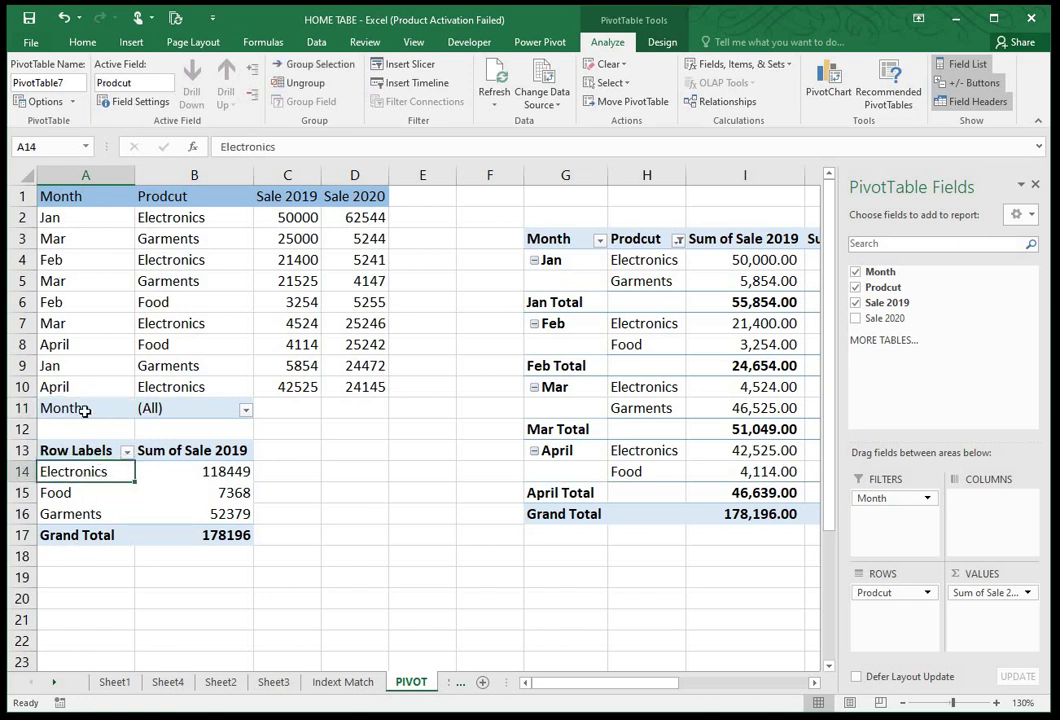
drag(45, 408, 177, 535)
key(ctrl+c)
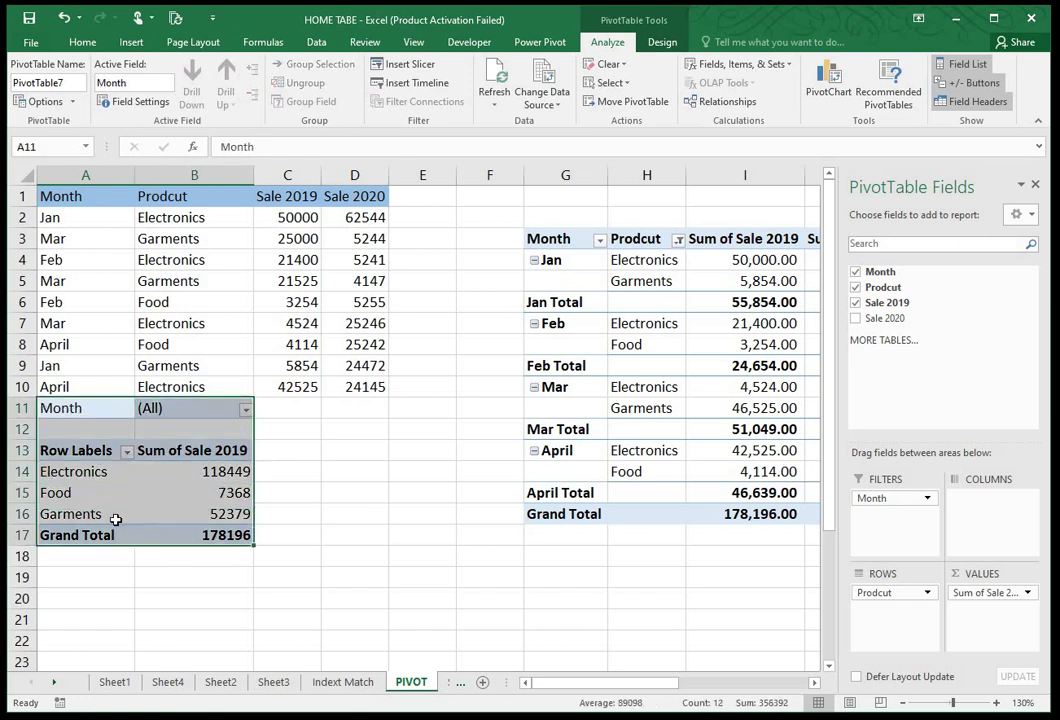
click(75, 536)
key(Return)
Step: Copy the April Electronics row A10:D10 (42525, 24145) into row 11
drag(71, 386, 347, 387)
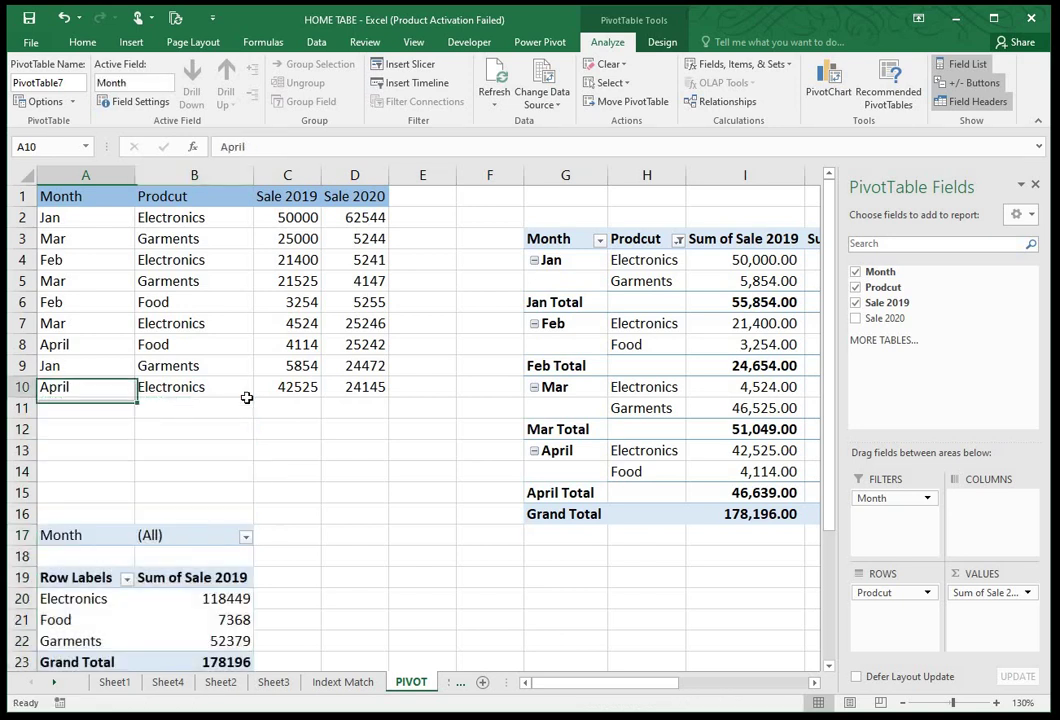
key(ctrl+c)
click(71, 409)
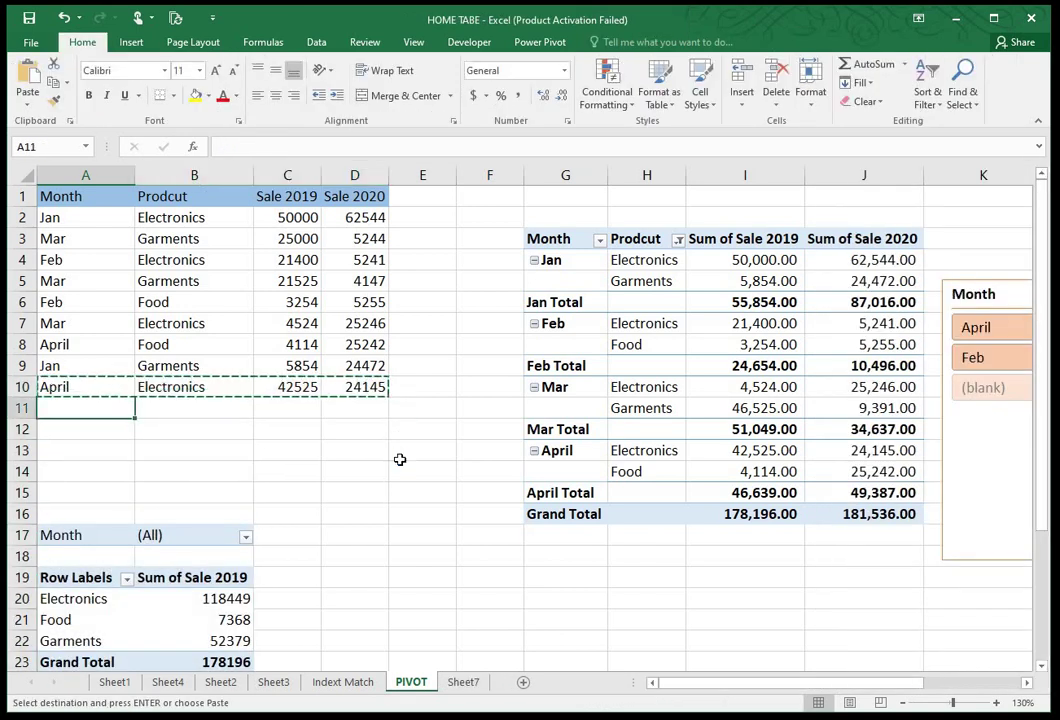
key(ctrl+v)
Step: Refresh All, then check the new row 11 and April's Electronics entry in the pivot
scroll(346, 477, down, 1)
scroll(599, 303, up, 1)
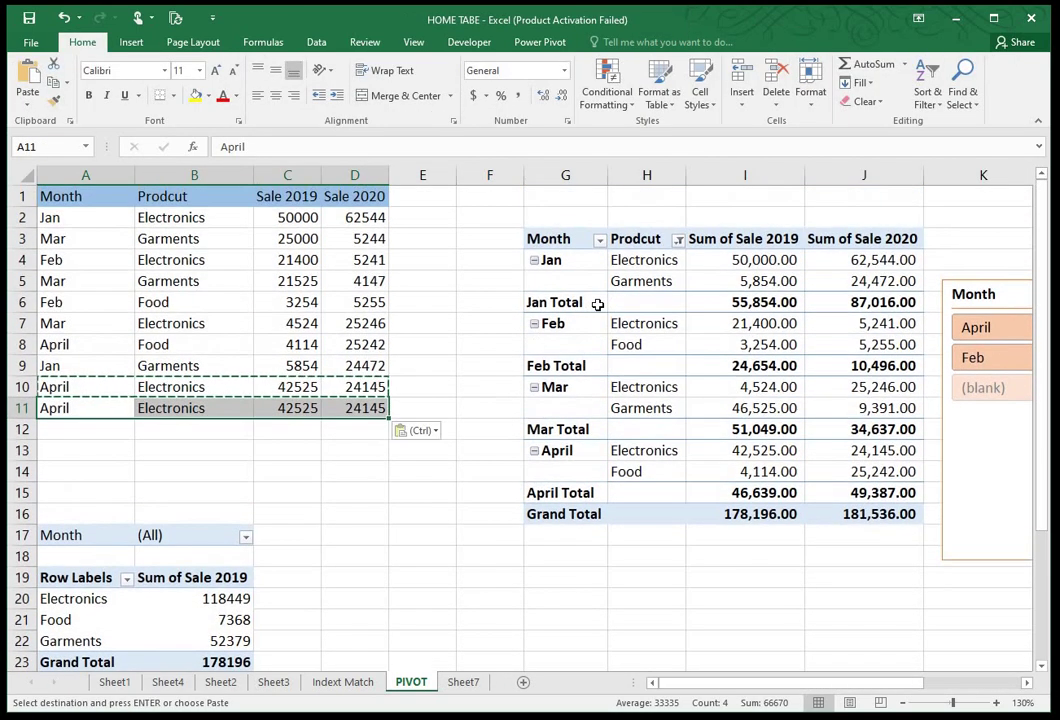
click(599, 303)
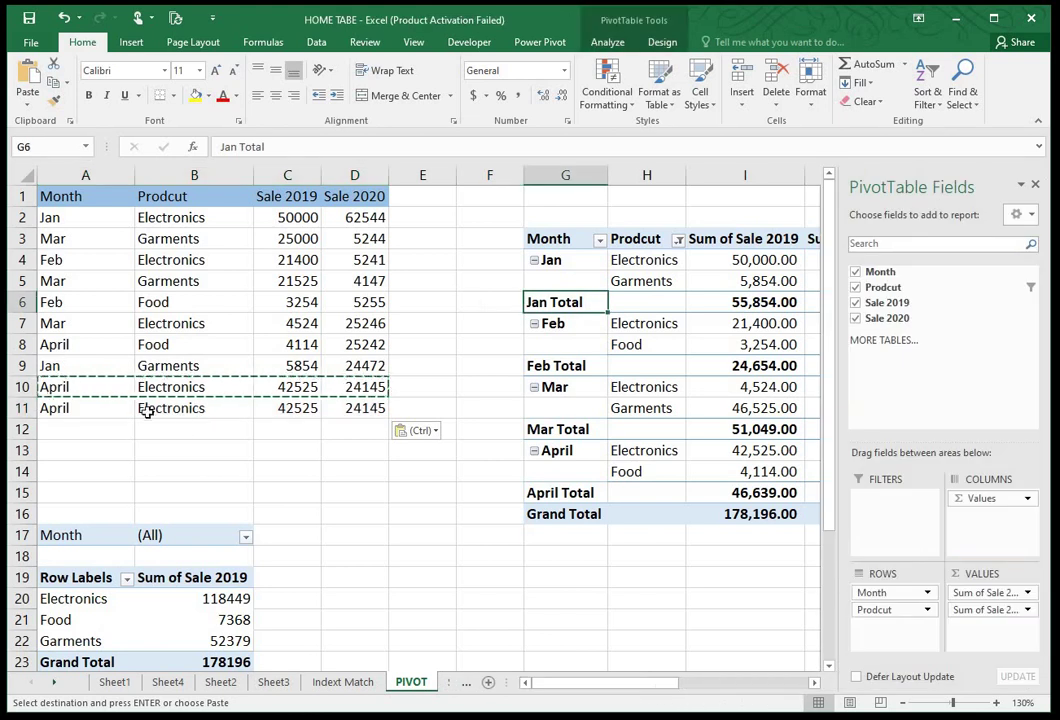
click(316, 42)
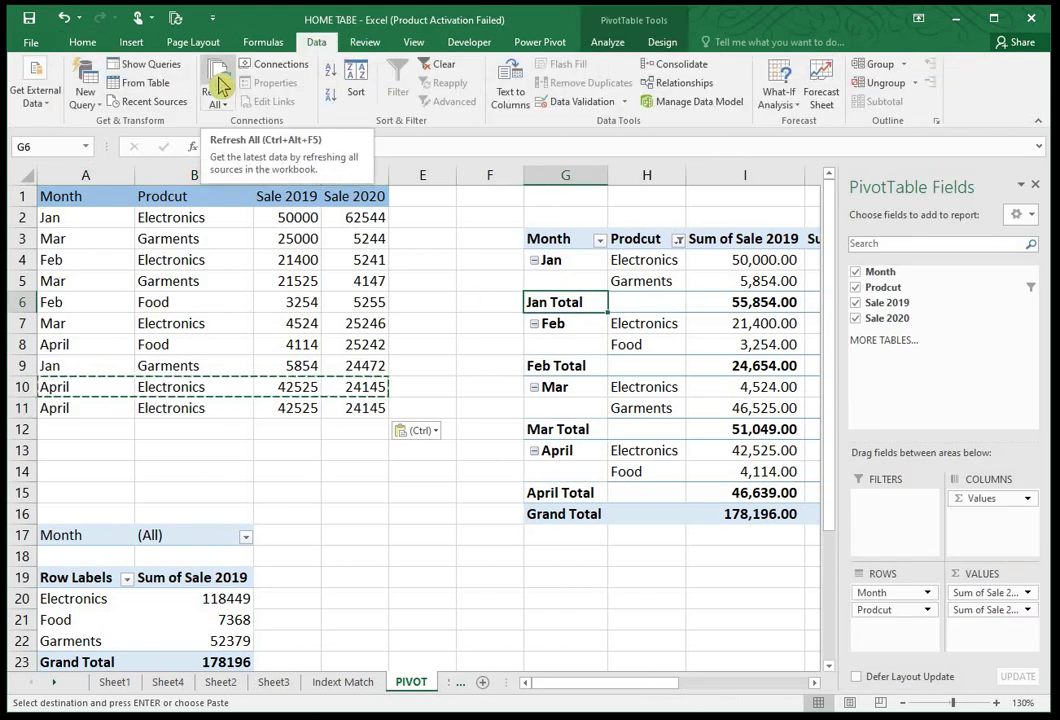
click(88, 408)
click(189, 407)
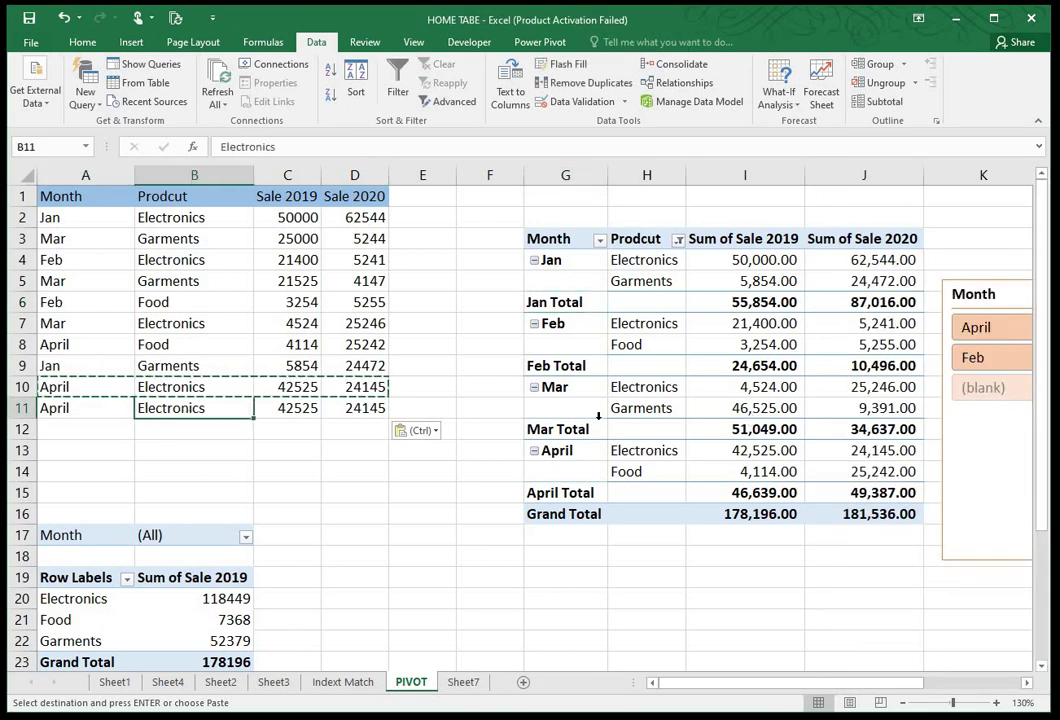
click(558, 452)
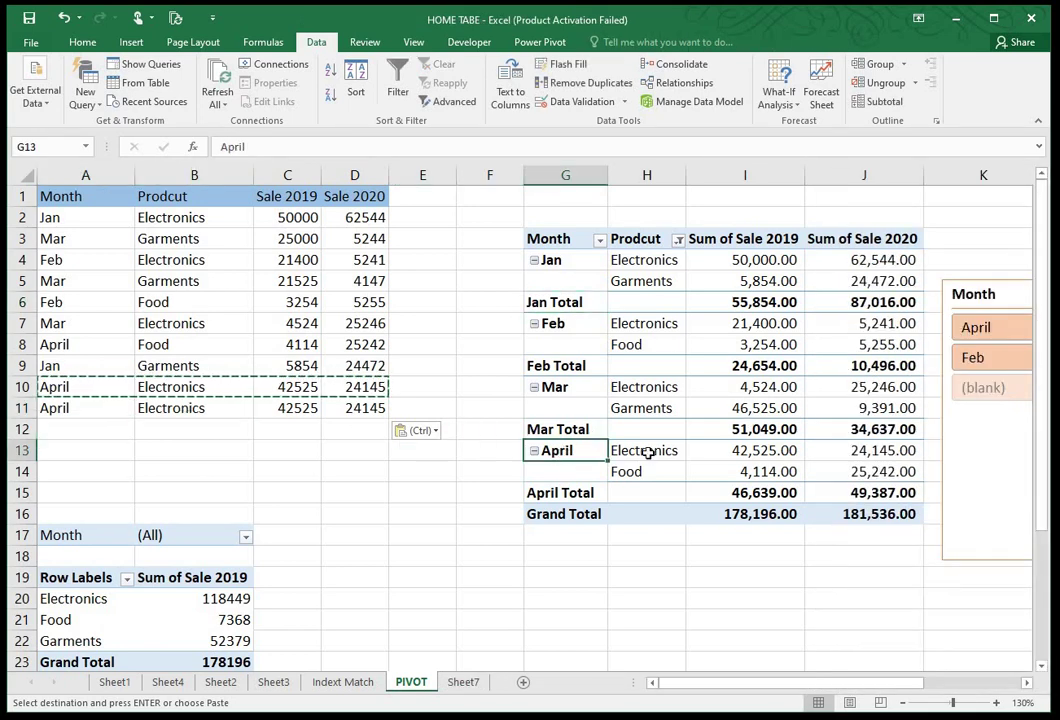
drag(648, 452, 720, 453)
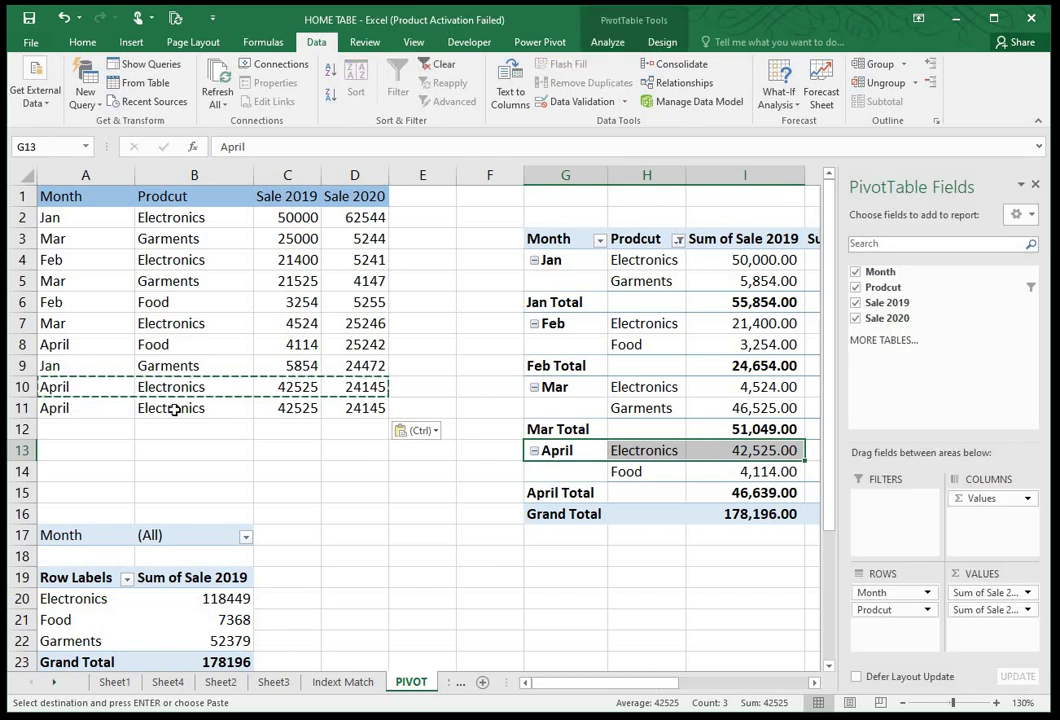
click(217, 78)
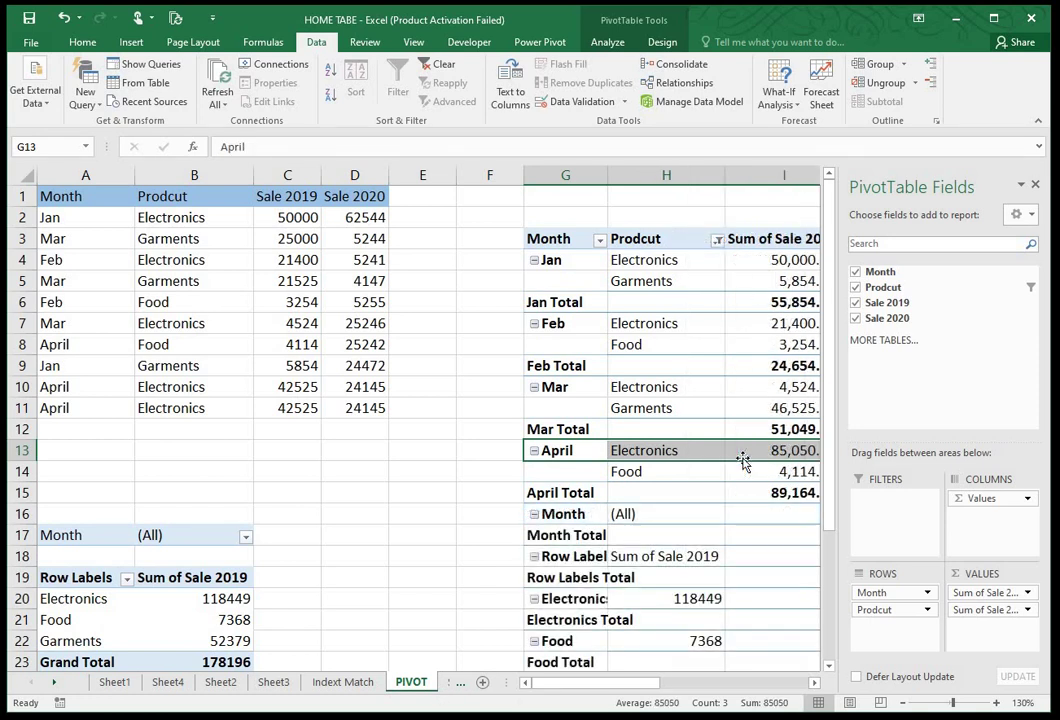
drag(655, 693, 615, 688)
mouse_move(83, 513)
mouse_down()
mouse_move(200, 619)
mouse_move(279, 602)
mouse_up()
key(ctrl+c)
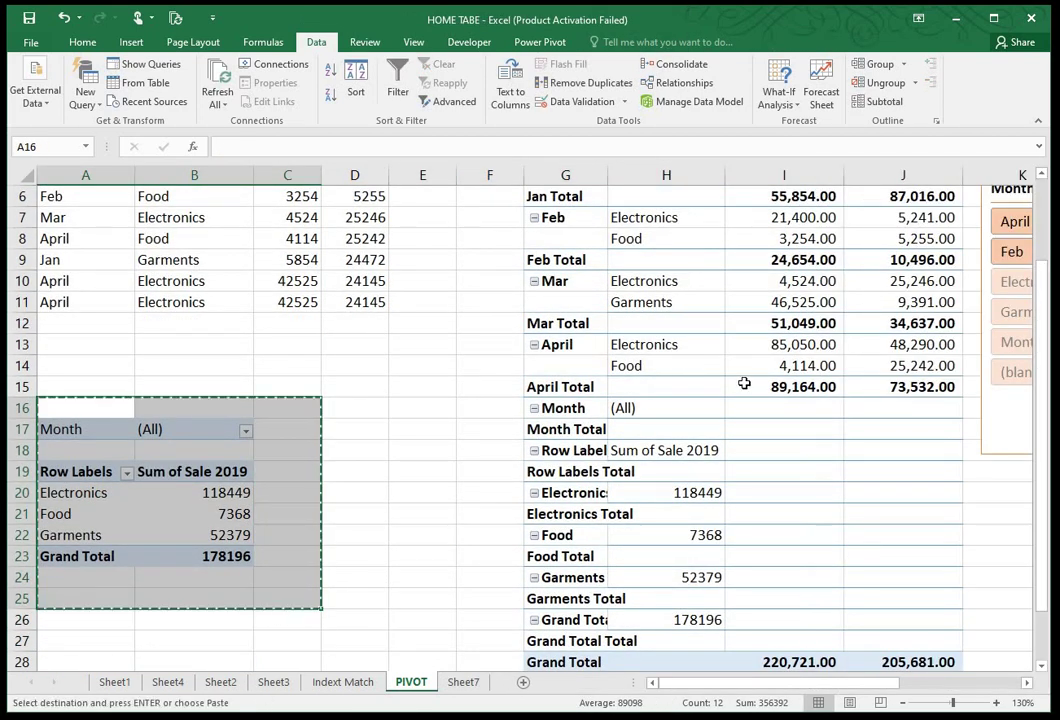
scroll(849, 246, up, 2)
click(996, 200)
key(Return)
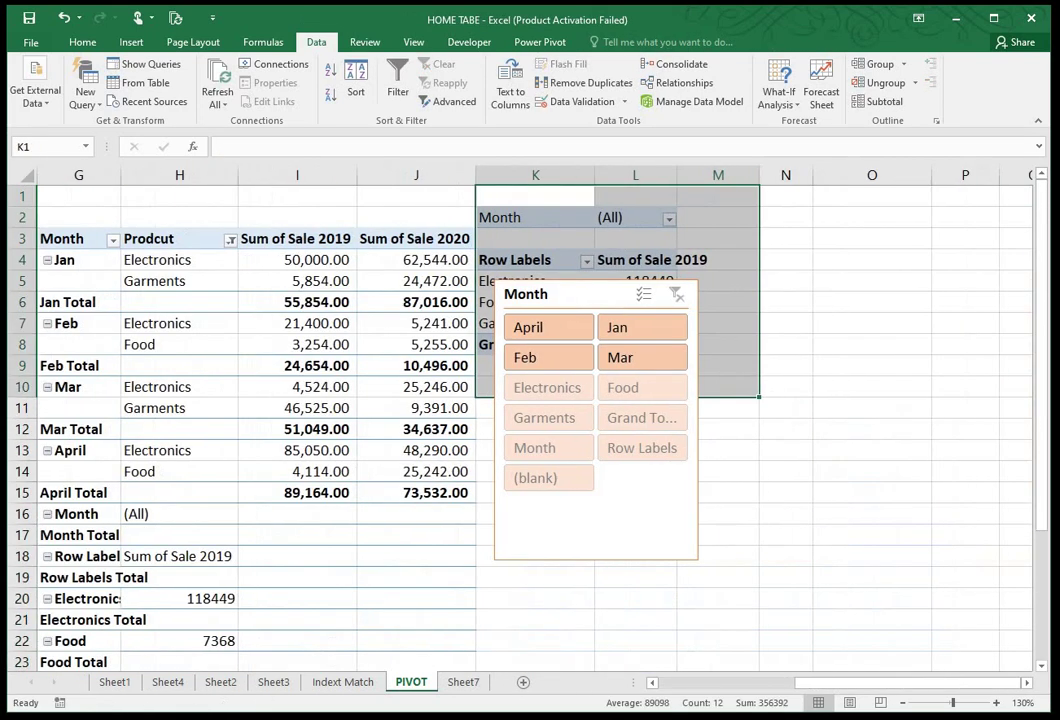
drag(833, 684, 620, 684)
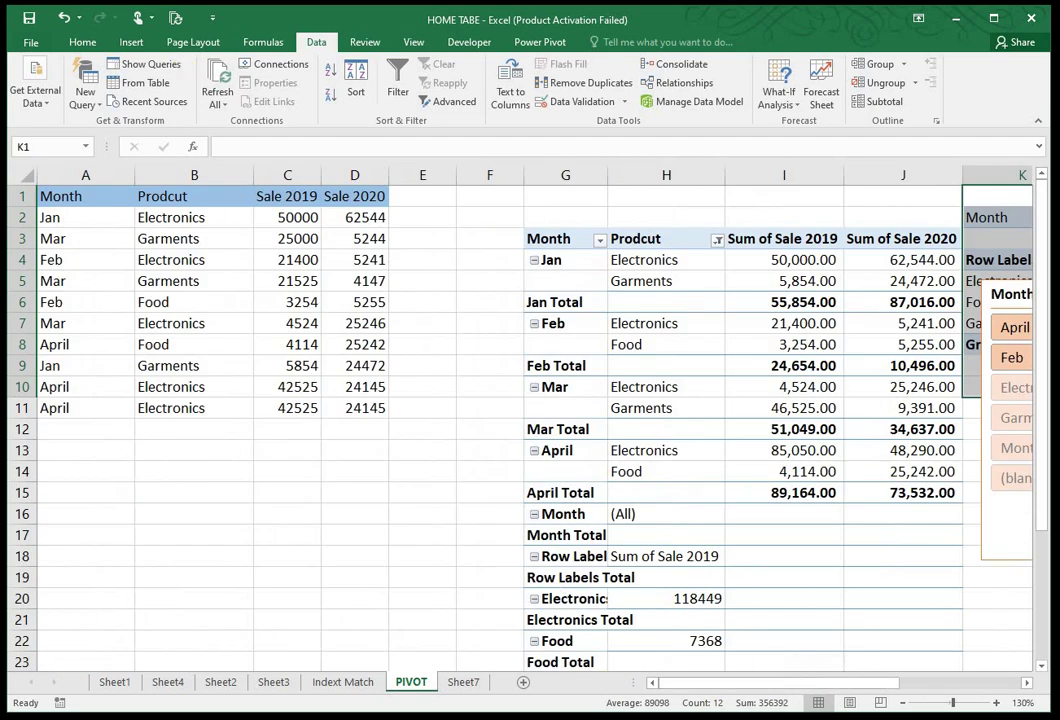
click(228, 90)
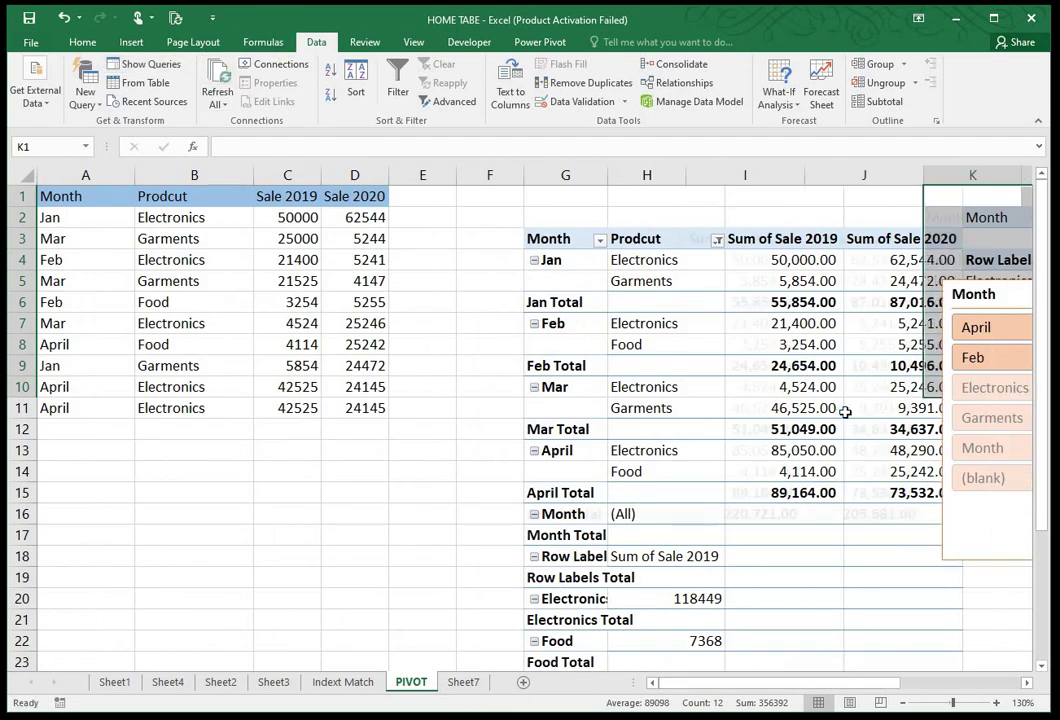
click(750, 453)
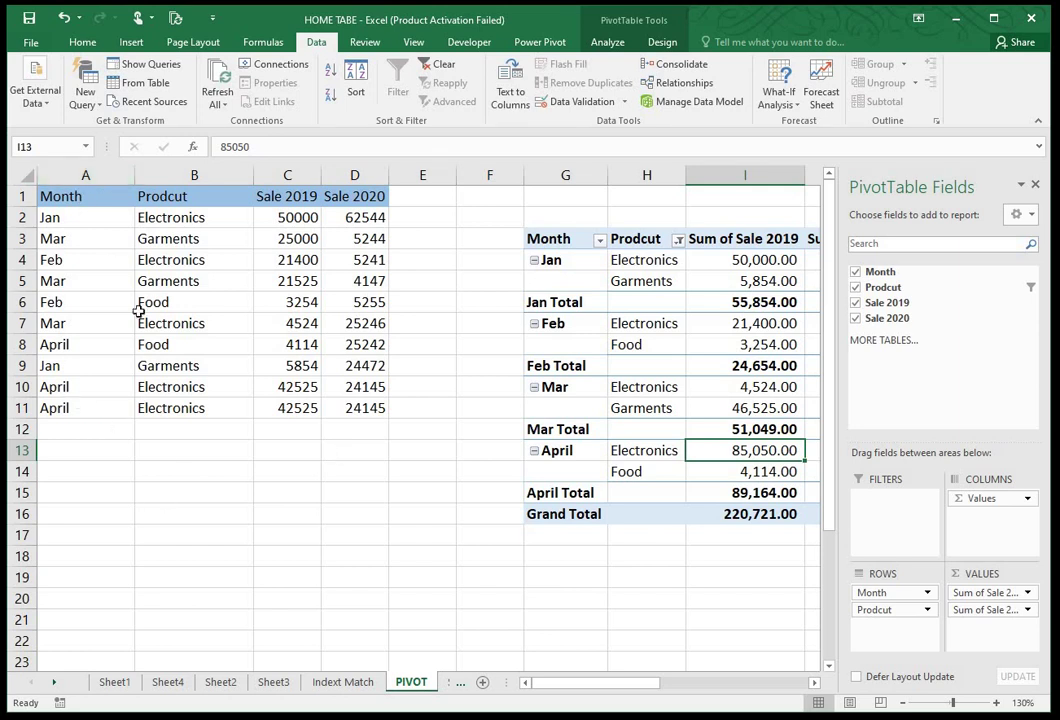
drag(68, 170, 348, 175)
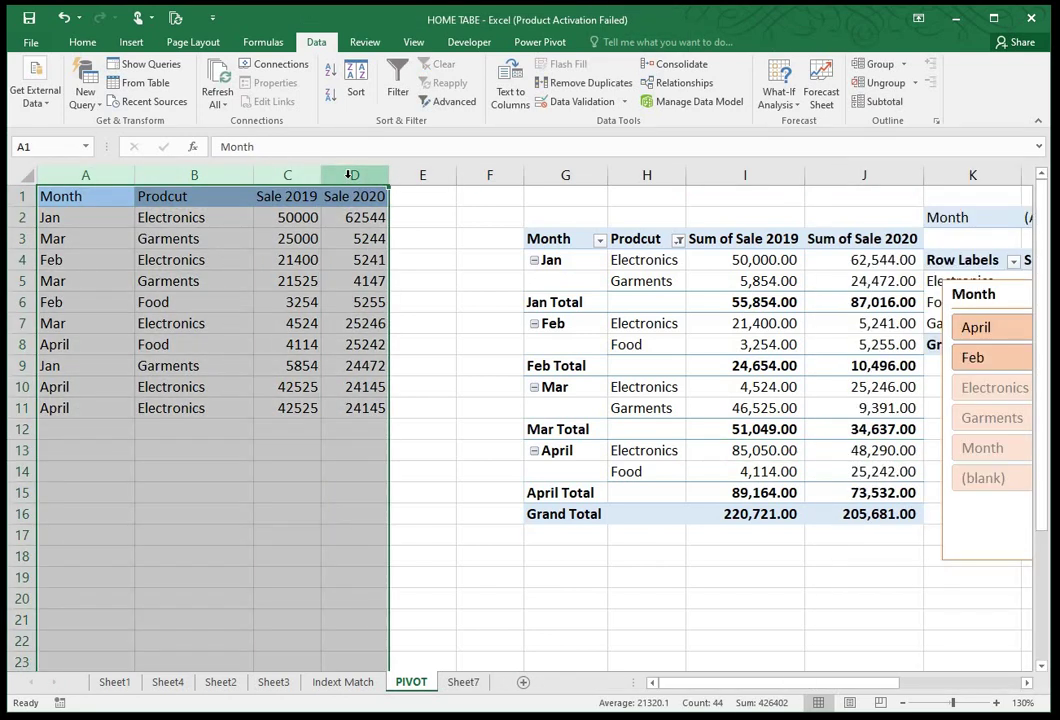
Step: Select the source data A1:D11 and move the Month slicer down over rows 15–23
click(240, 301)
drag(50, 197, 344, 412)
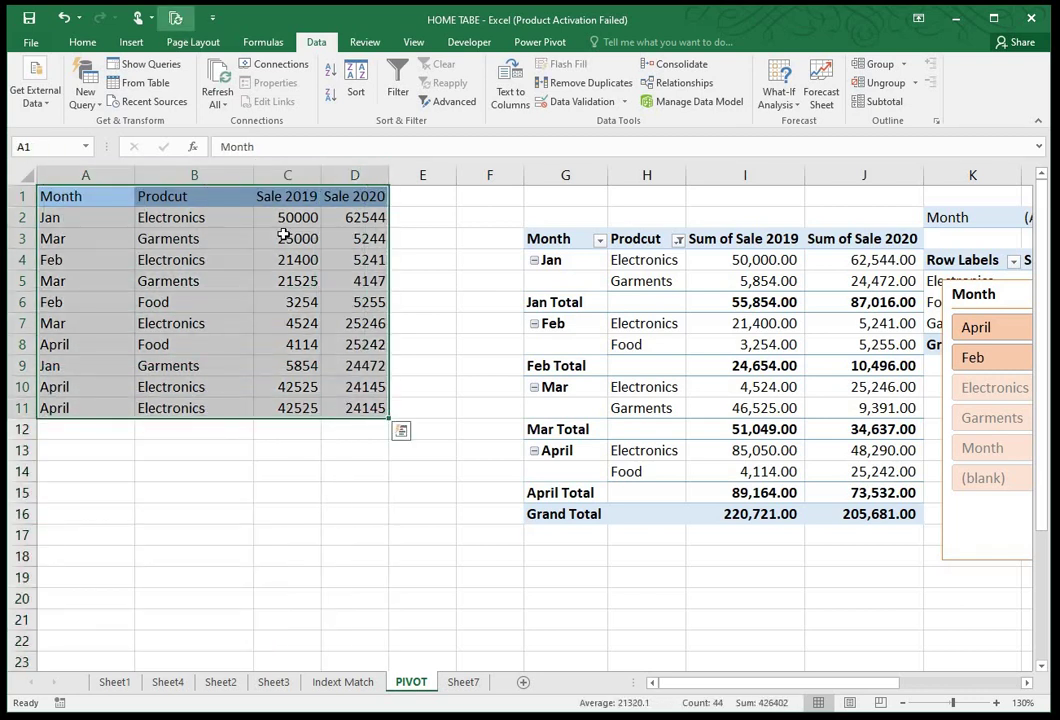
click(962, 216)
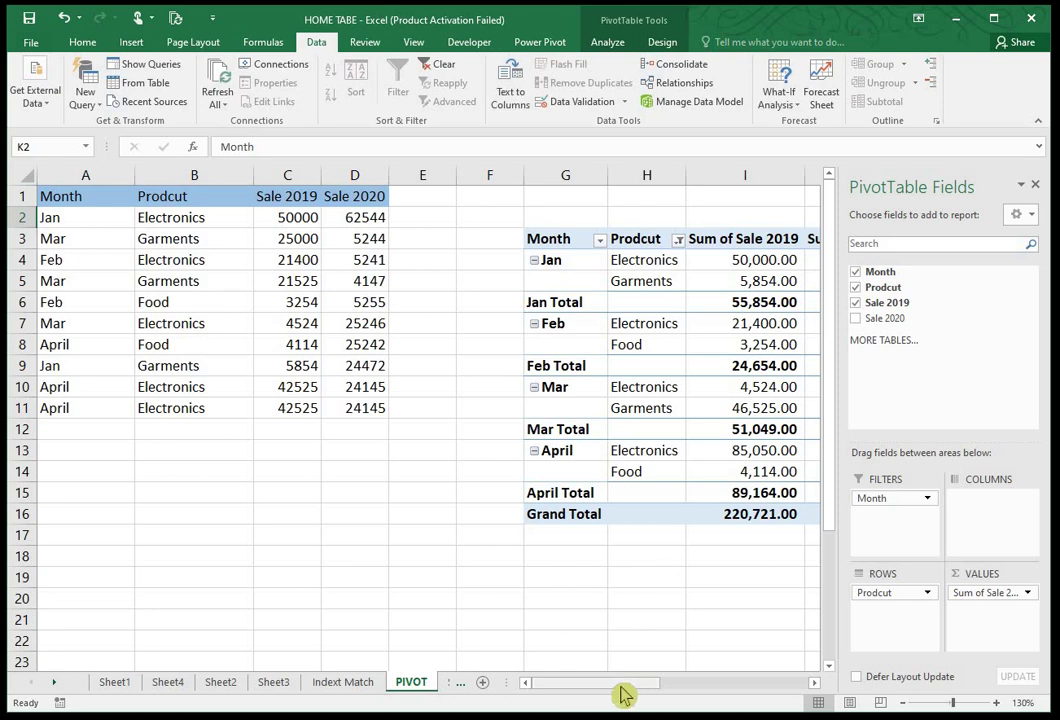
drag(622, 695, 717, 689)
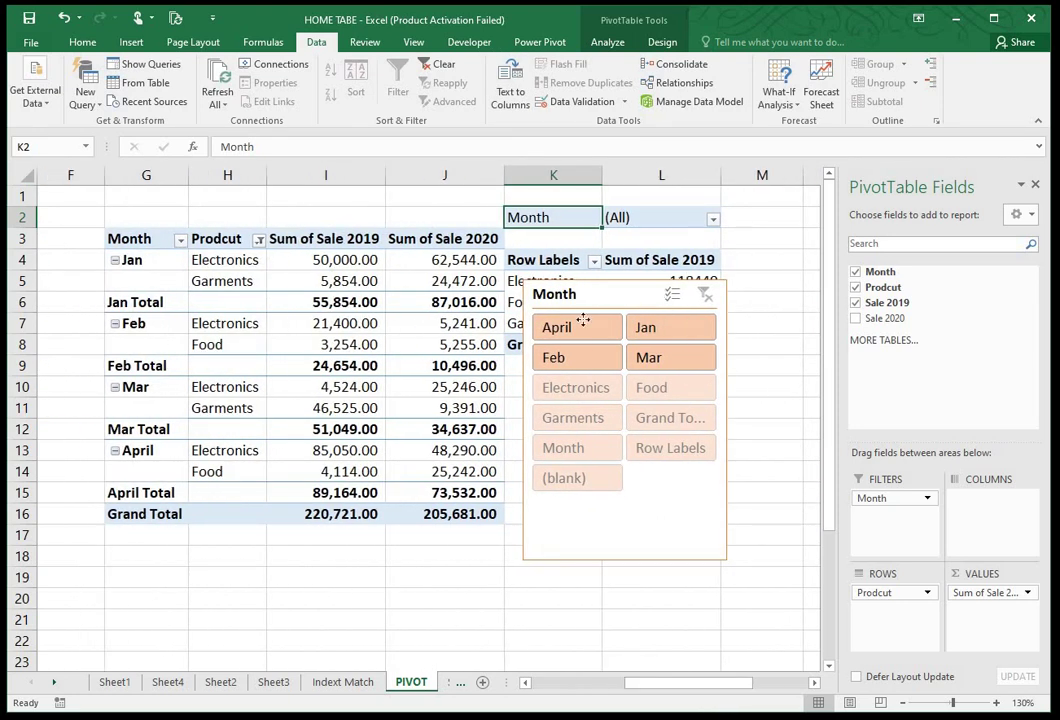
drag(583, 319, 314, 527)
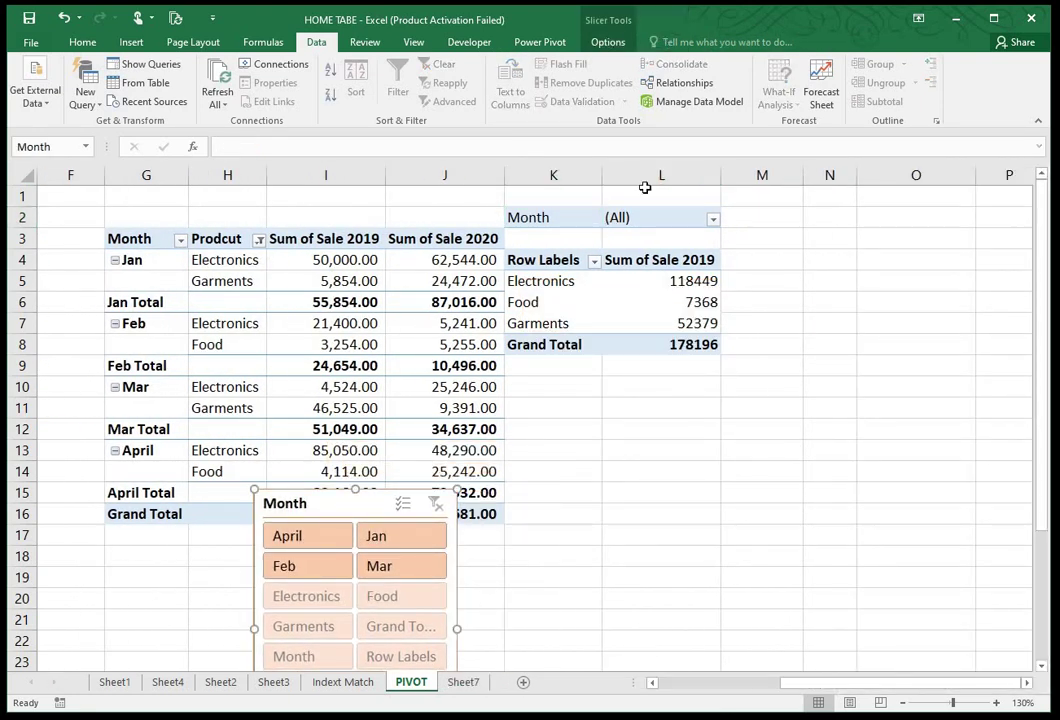
Step: Change the second pivot's data source to A1:D21, raising the Grand Total to 220721
click(585, 254)
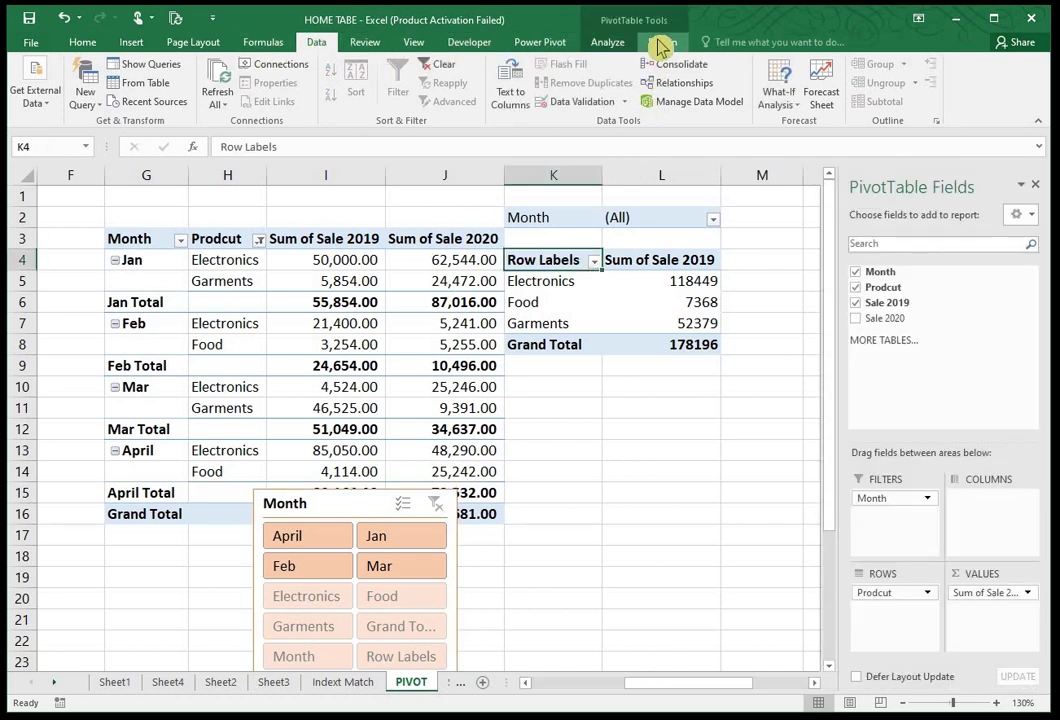
click(607, 42)
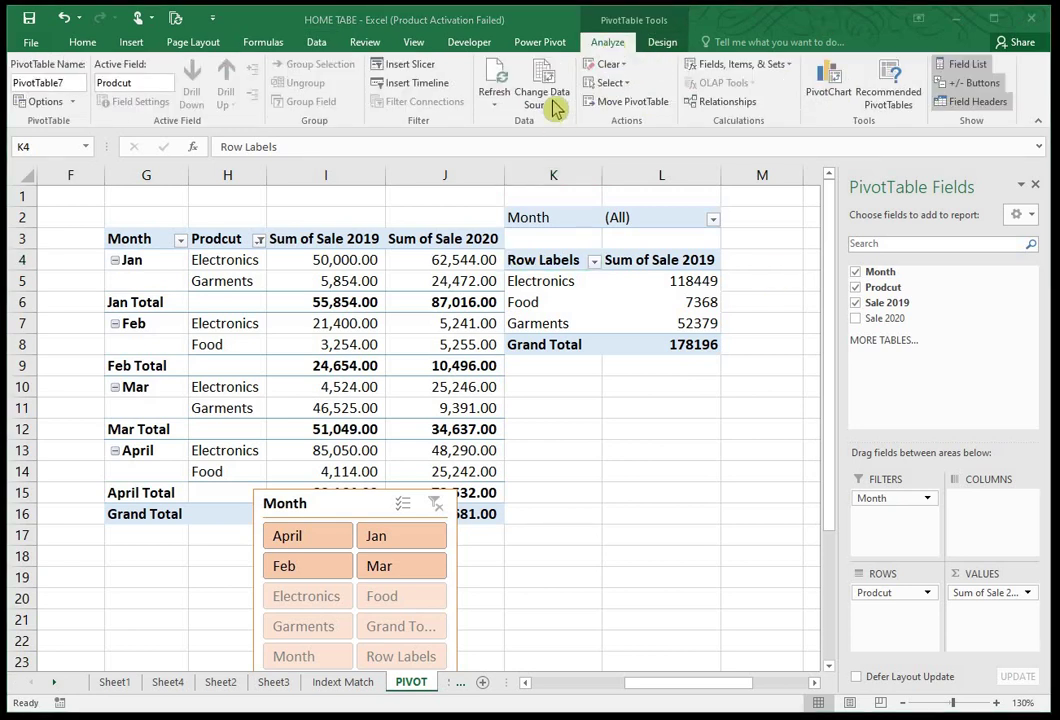
click(556, 104)
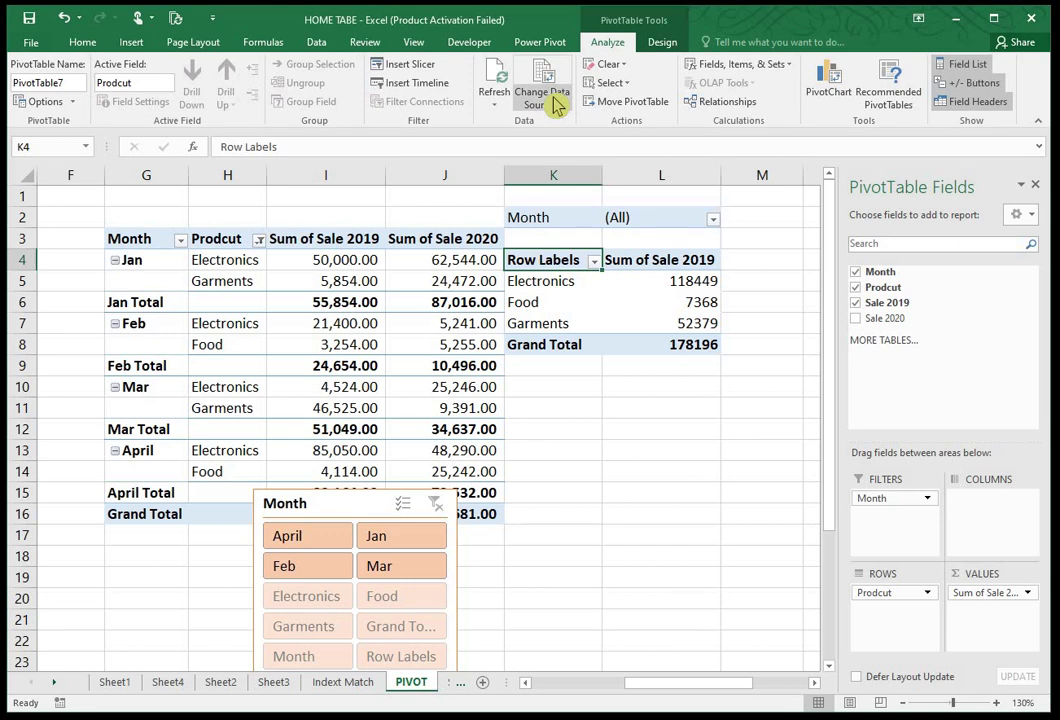
click(556, 104)
click(605, 124)
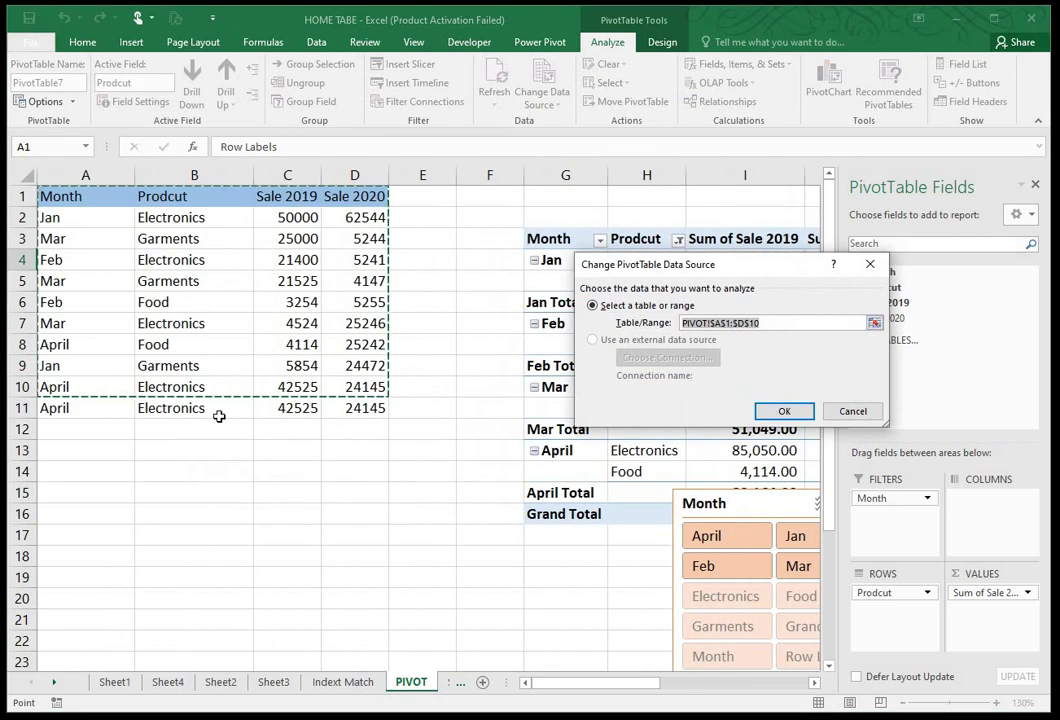
drag(48, 192, 349, 619)
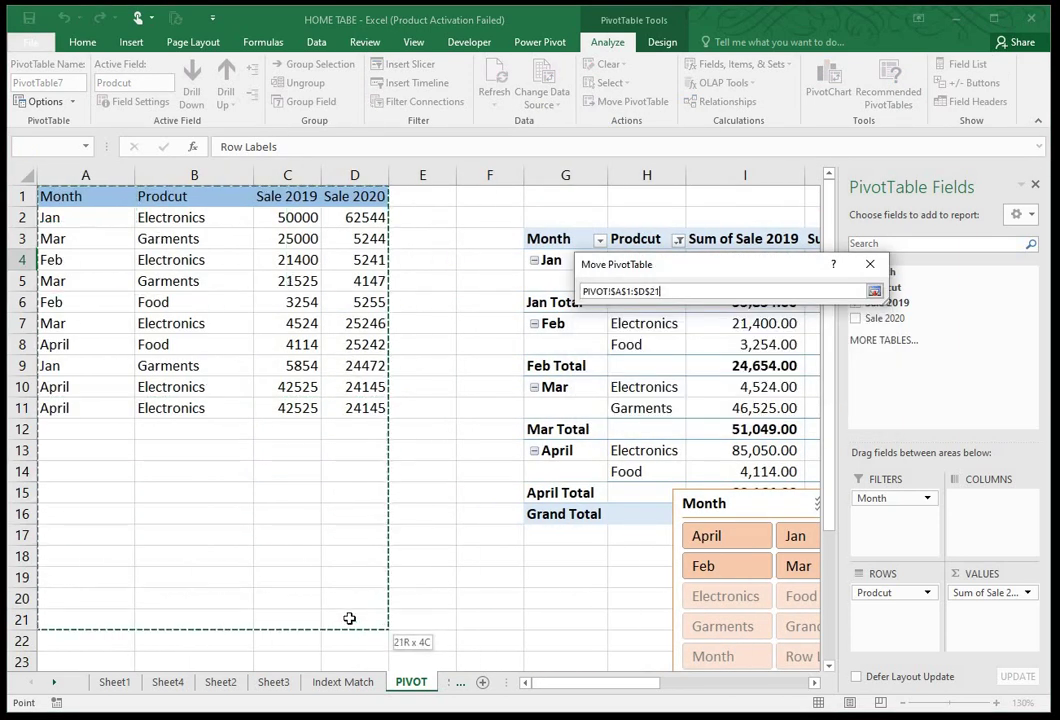
key(Return)
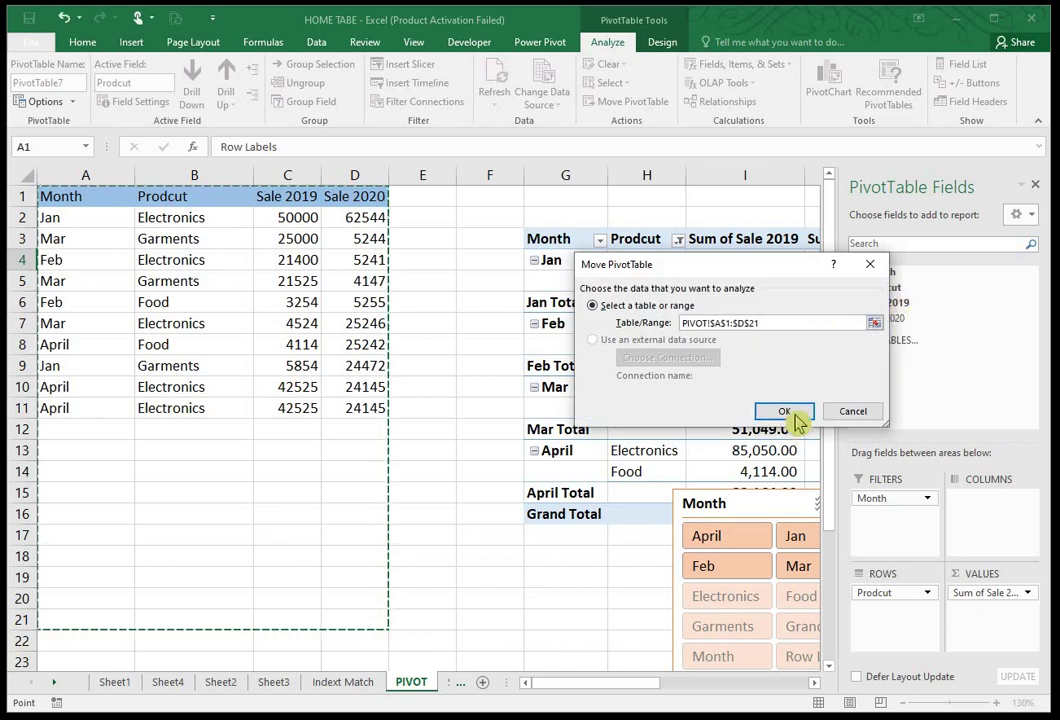
click(793, 419)
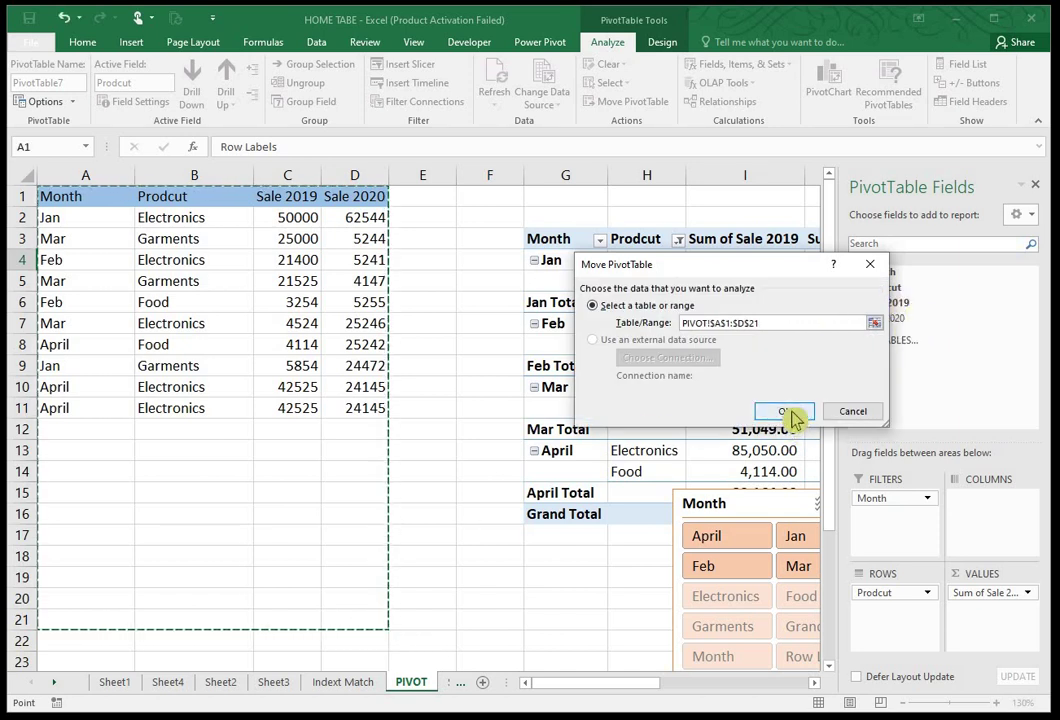
drag(638, 686, 733, 695)
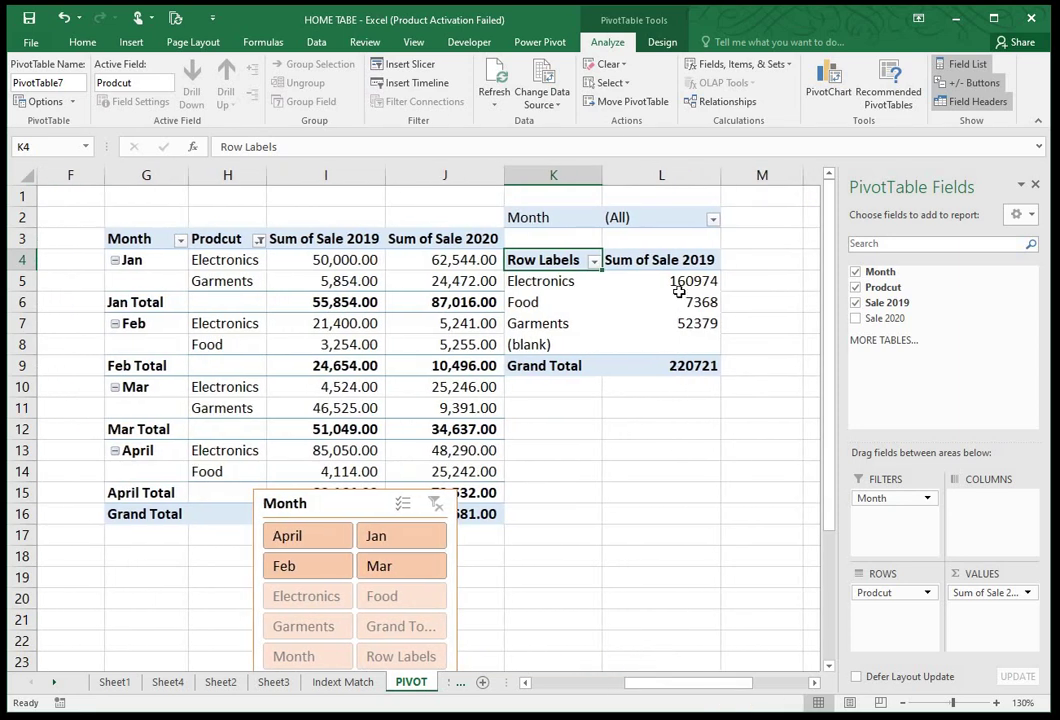
Step: Delete columns K–M to remove the second pivot table
drag(553, 175, 729, 200)
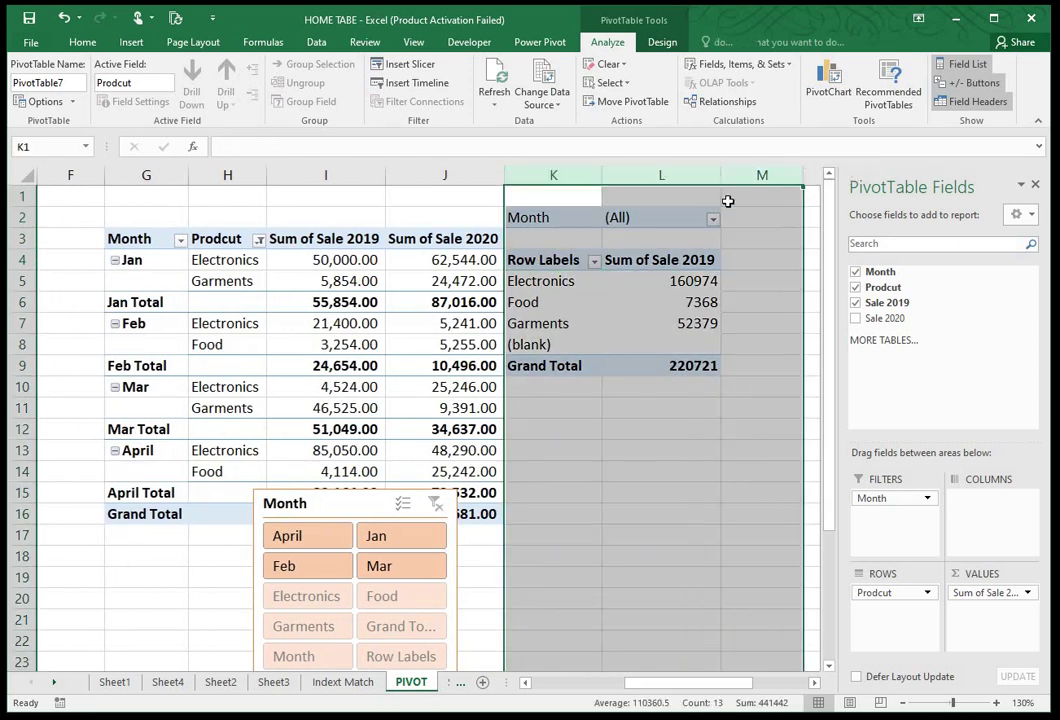
key(ctrl+minus)
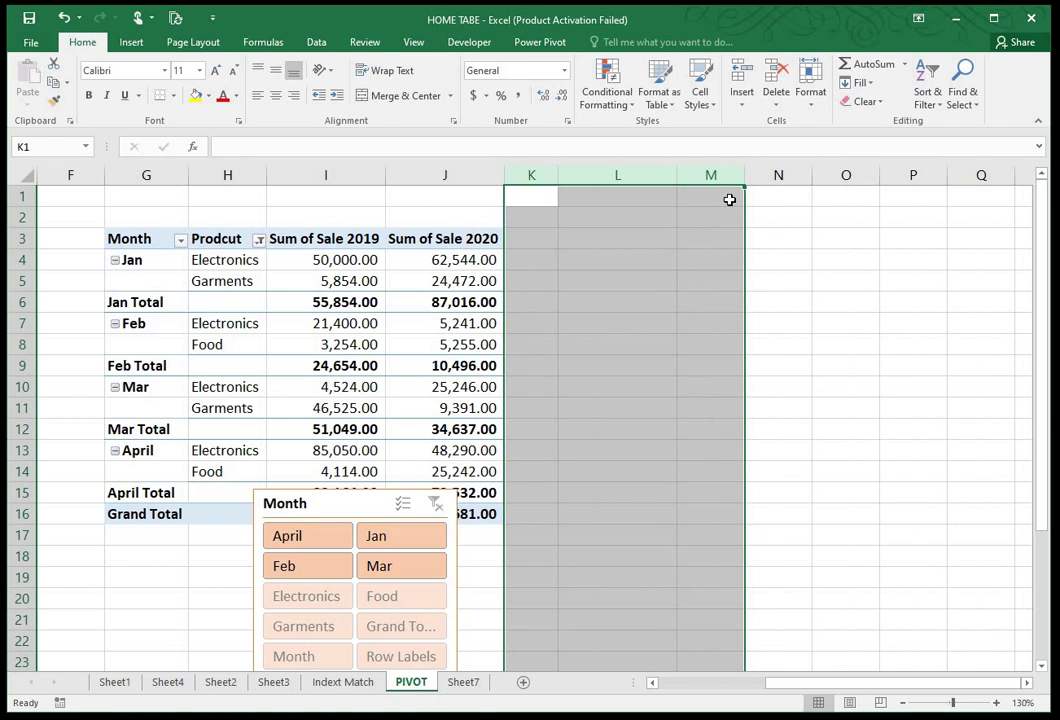
key(ctrl+Home)
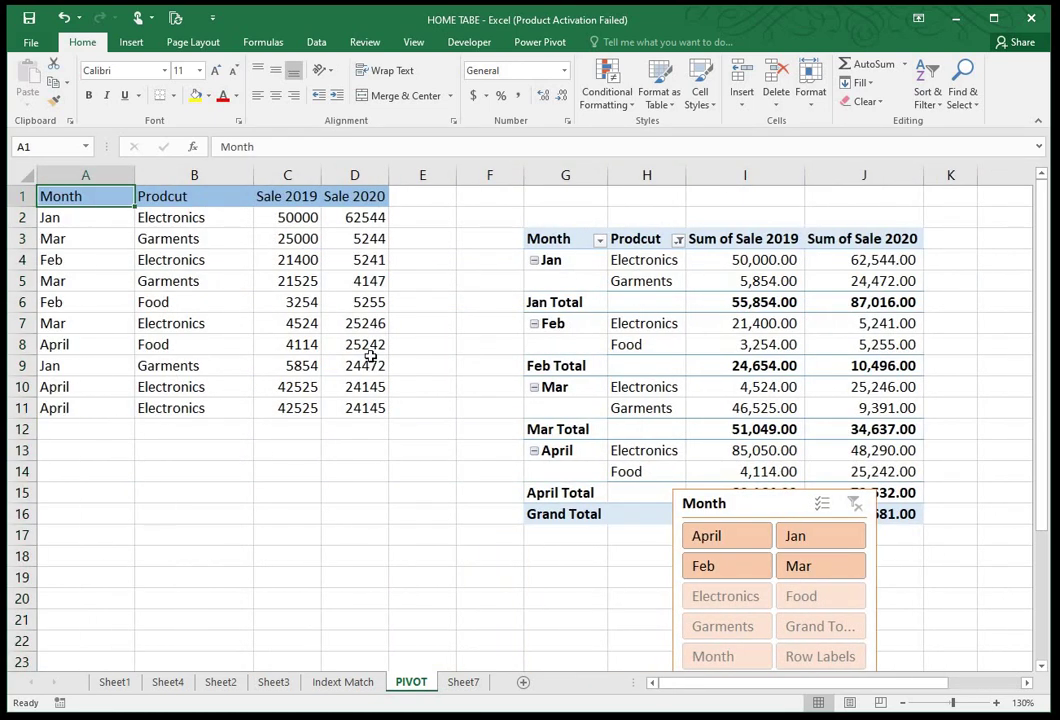
Step: Select the misspelled Prodcut header in B1 and the source data A1:D11
click(213, 239)
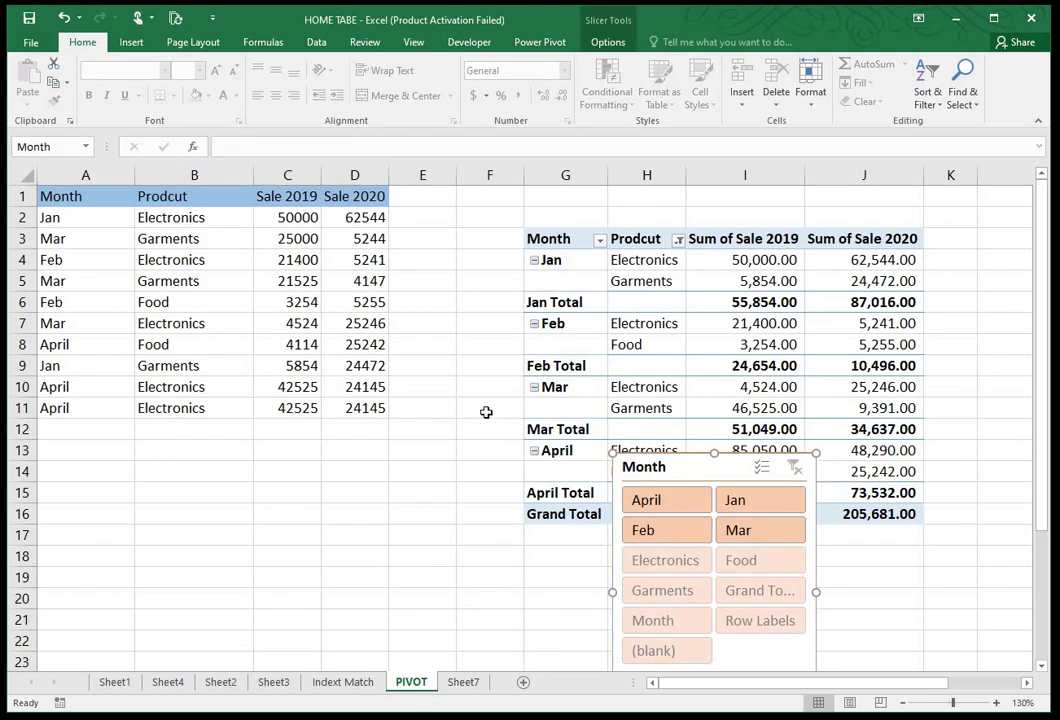
drag(55, 196, 340, 196)
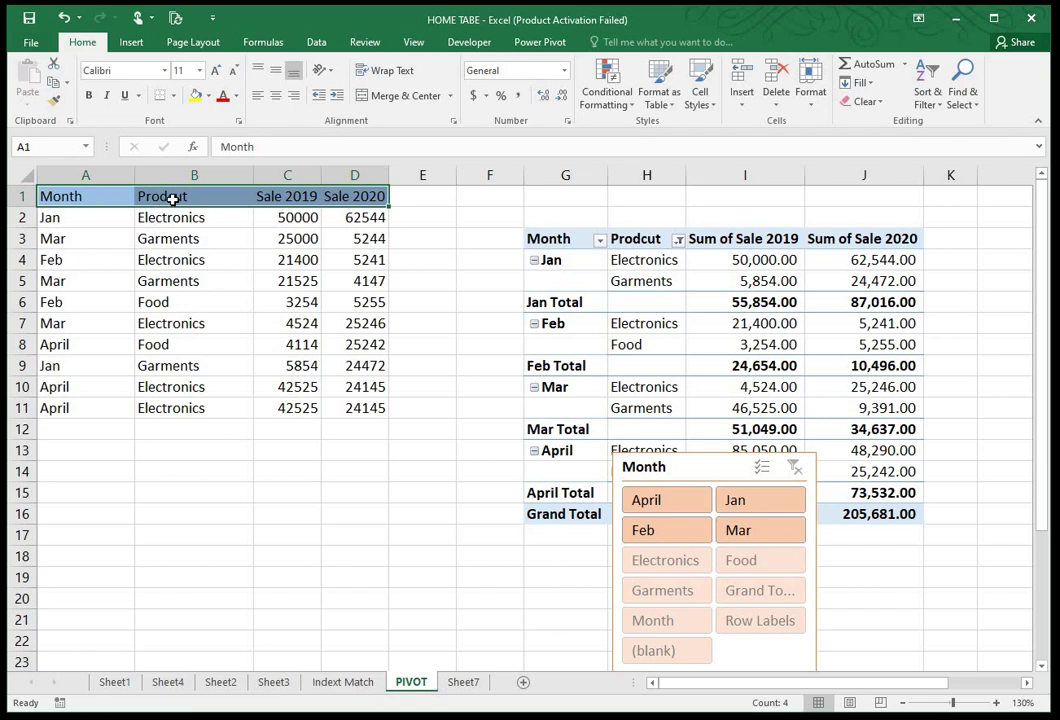
click(173, 199)
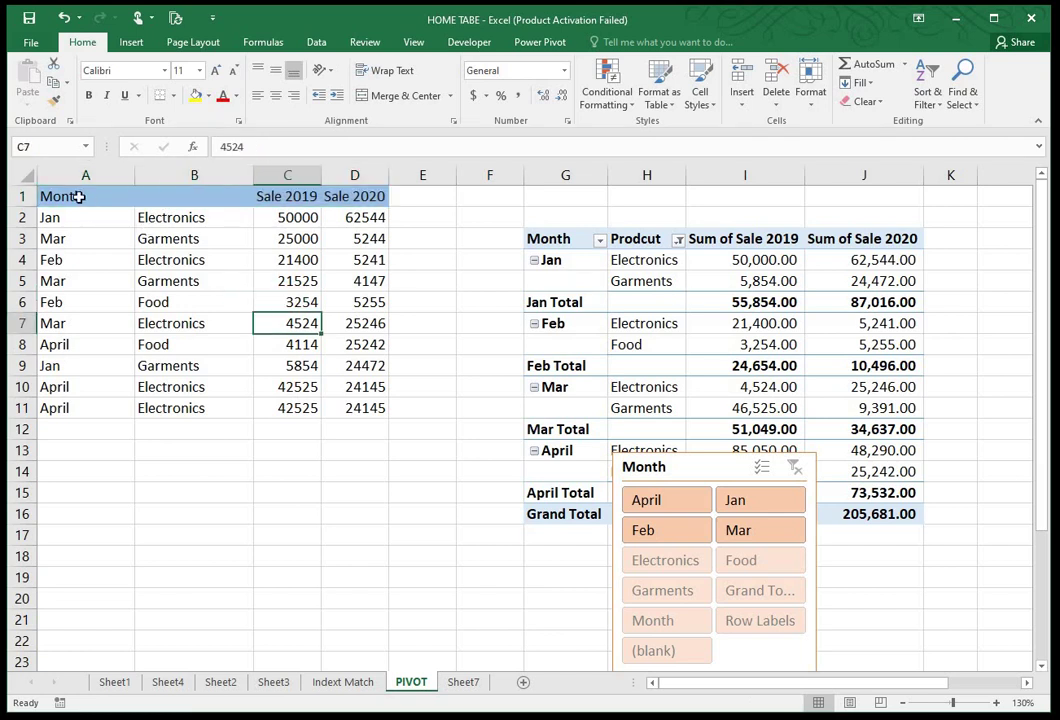
drag(78, 194, 353, 408)
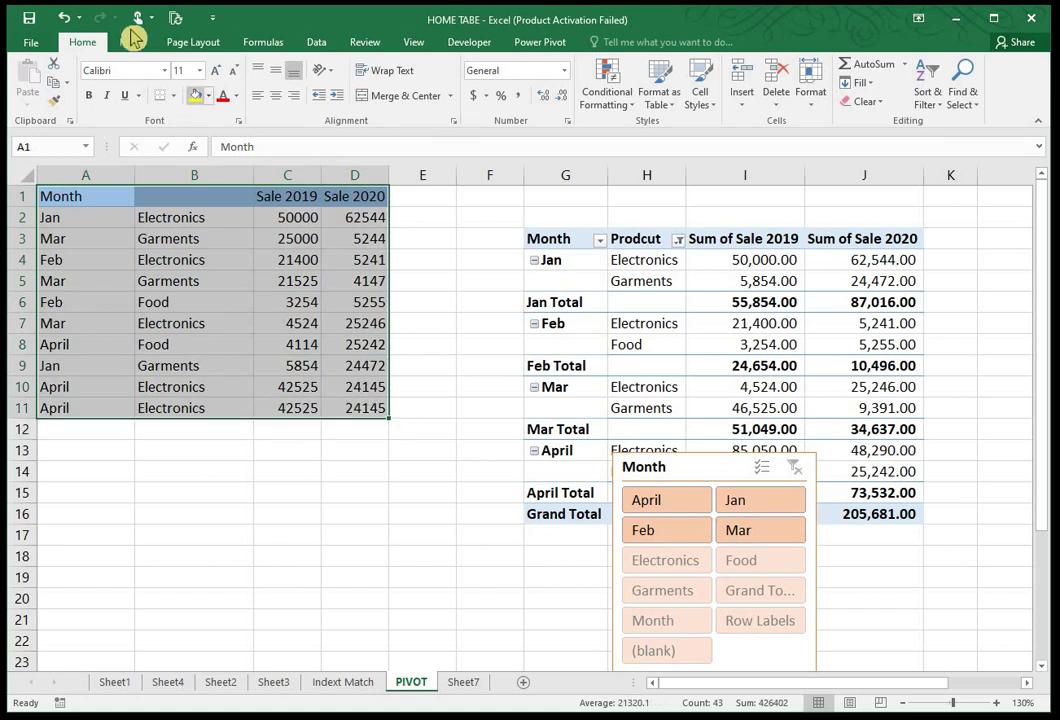
click(131, 42)
click(38, 90)
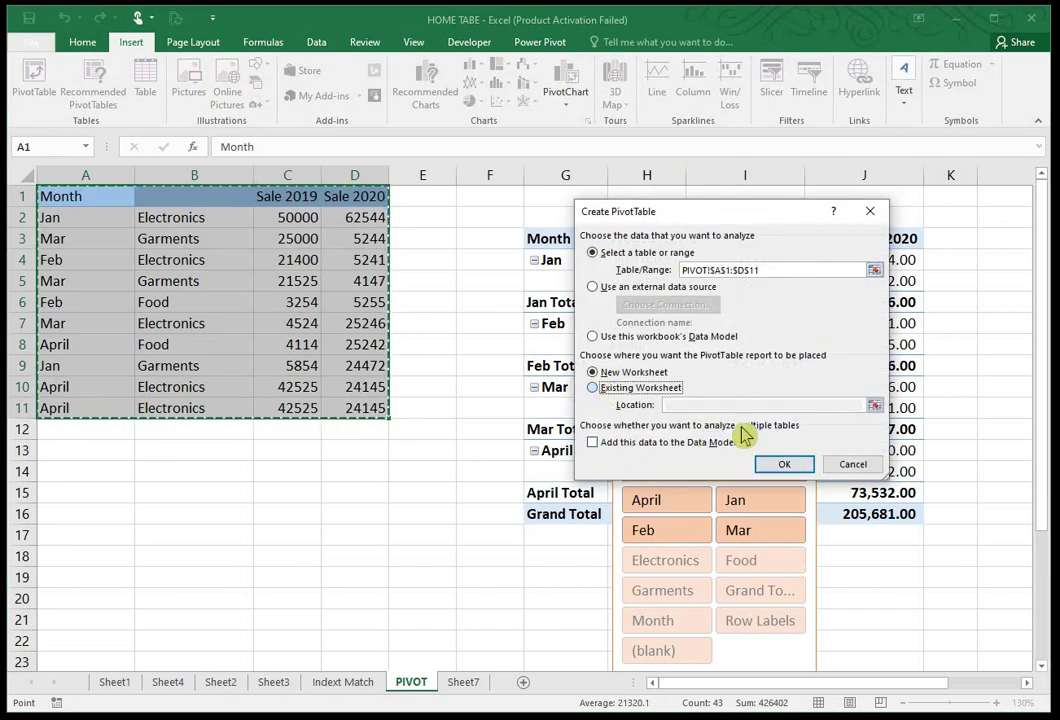
click(640, 387)
click(784, 464)
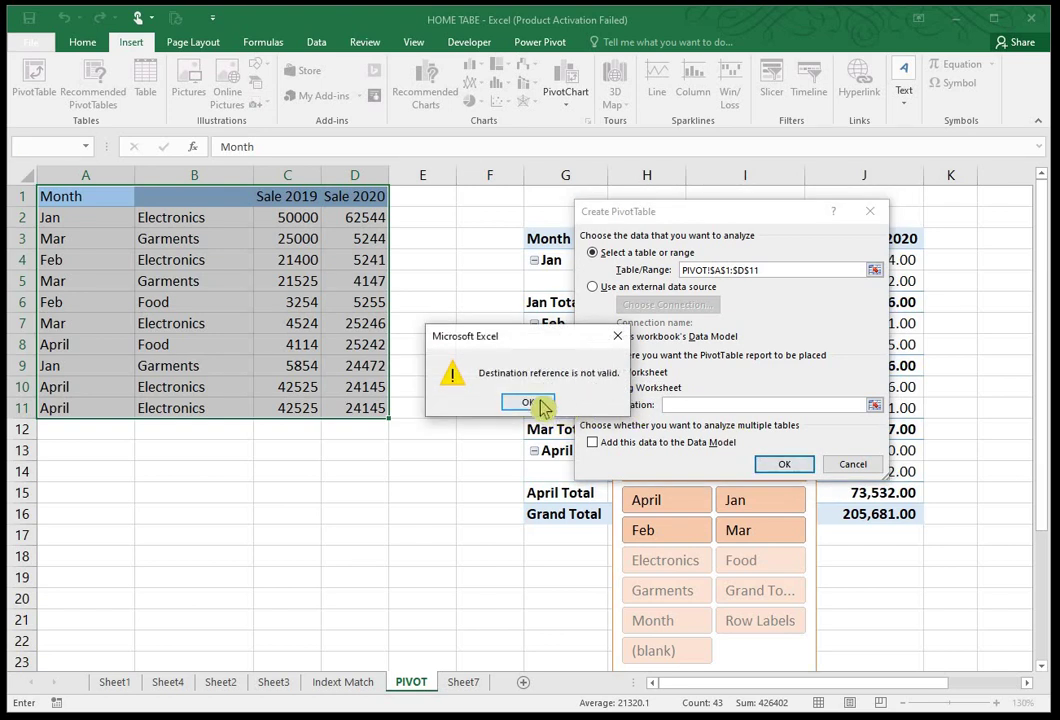
click(527, 402)
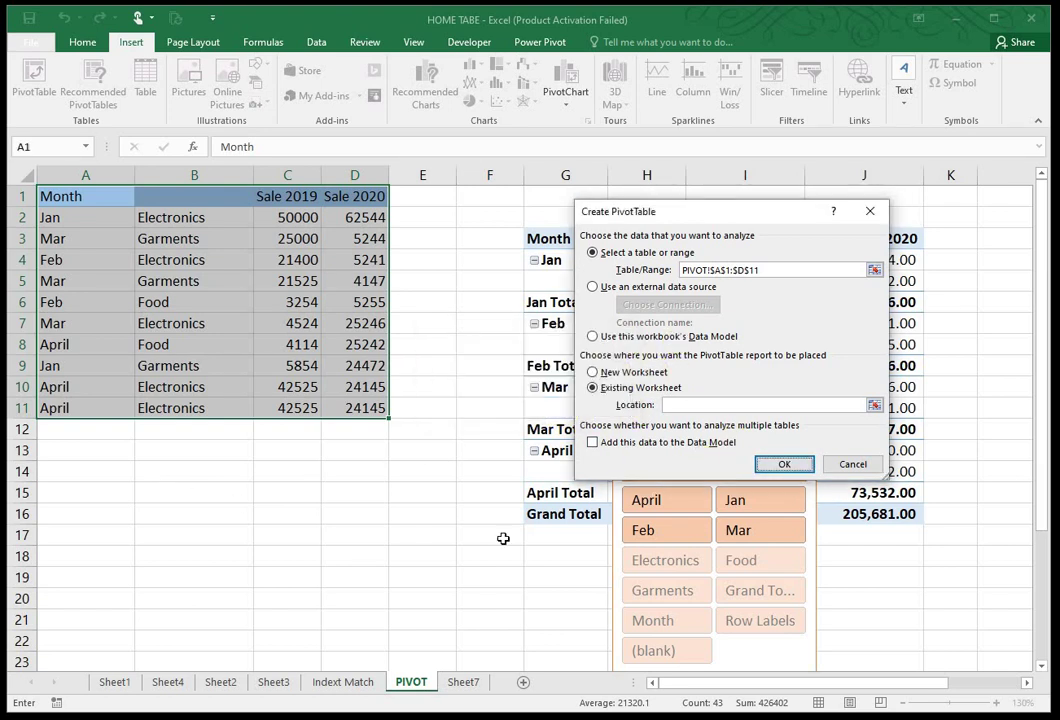
click(194, 492)
click(786, 466)
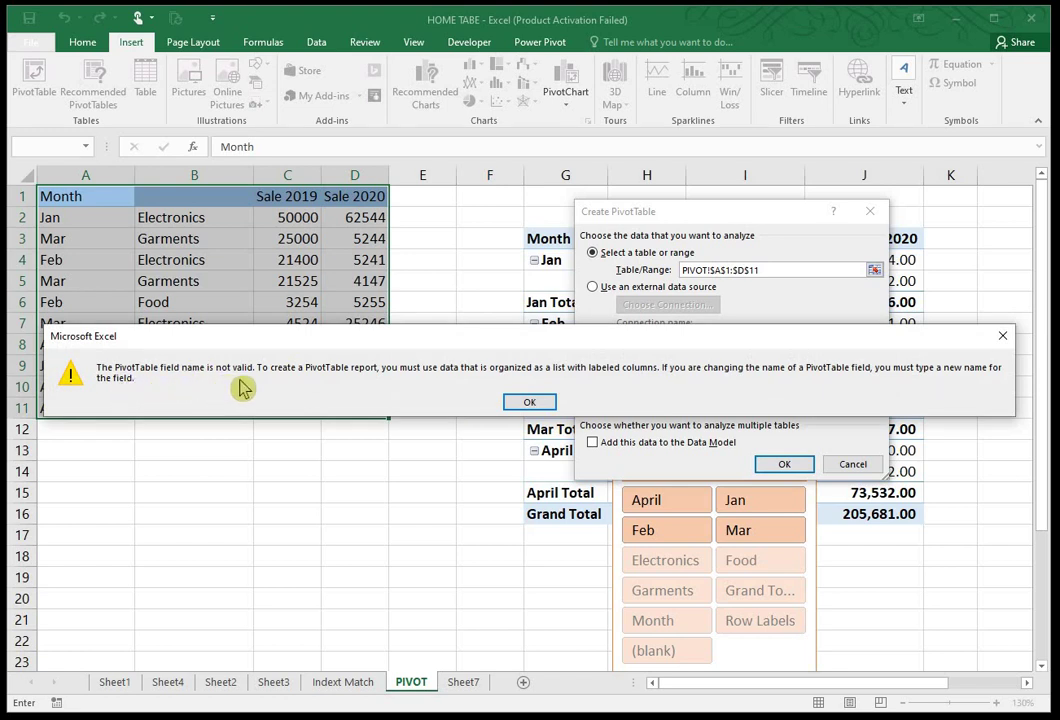
key(Return)
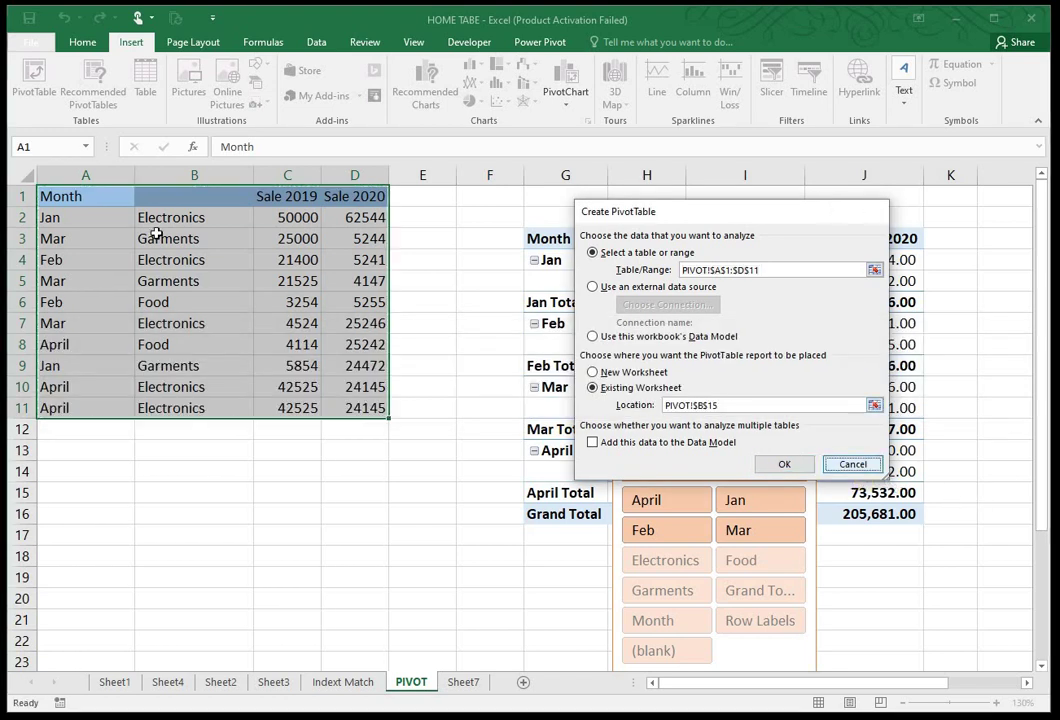
click(851, 463)
click(181, 198)
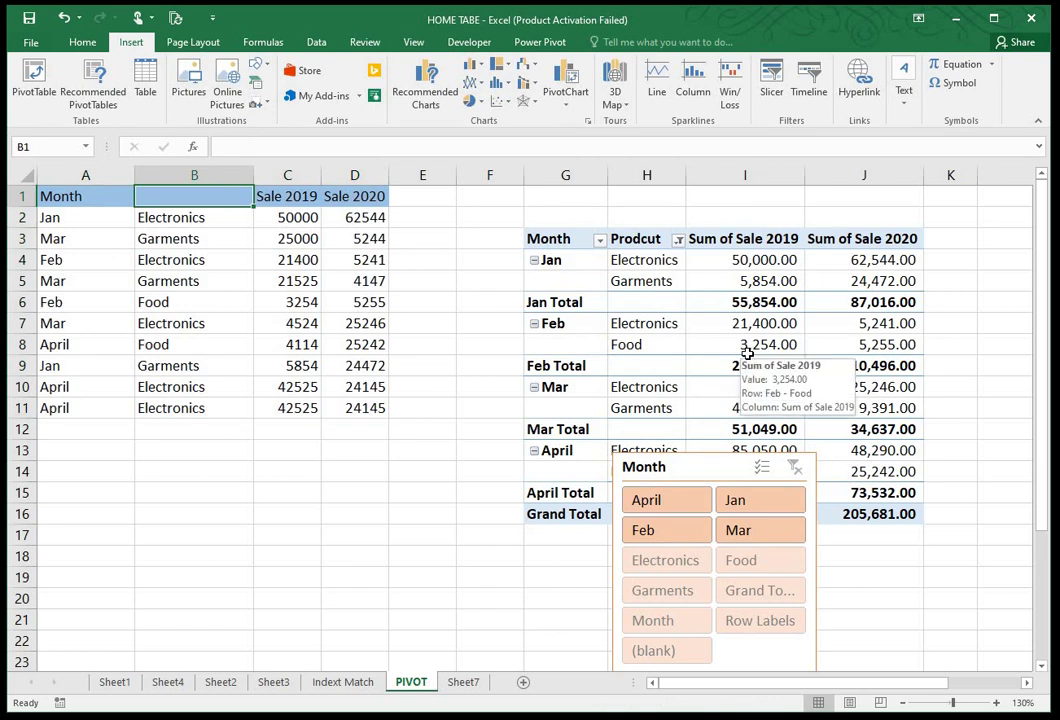
Step: Rename the B1 header to 'Product' and drag the Month slicer below the source data
text(Product)
key(Return)
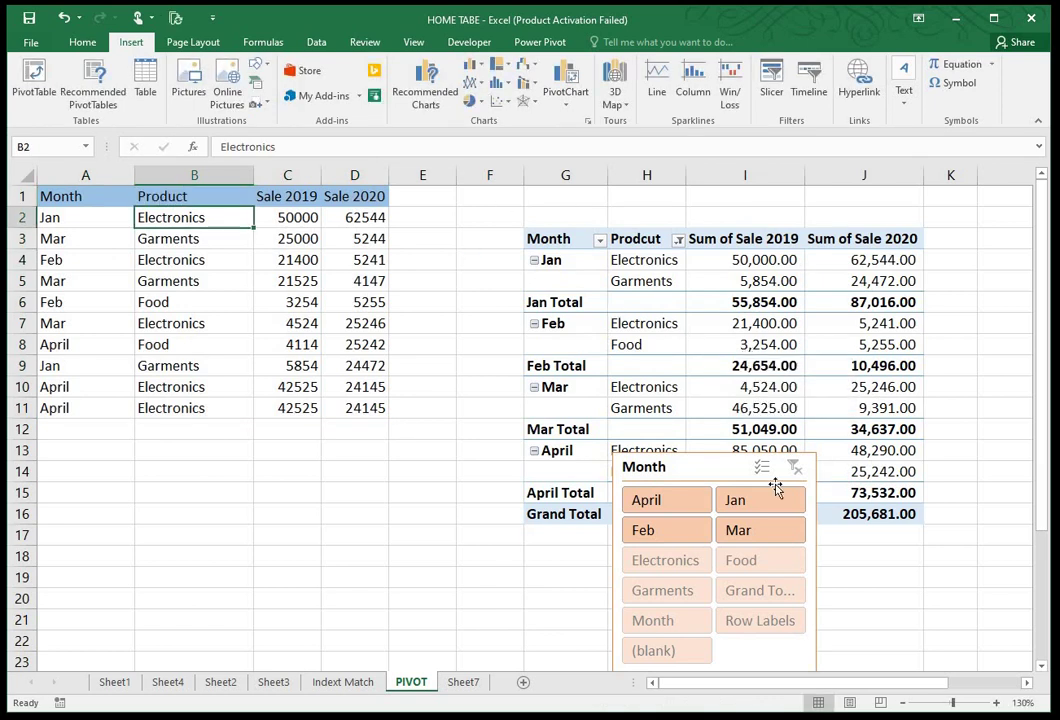
click(737, 456)
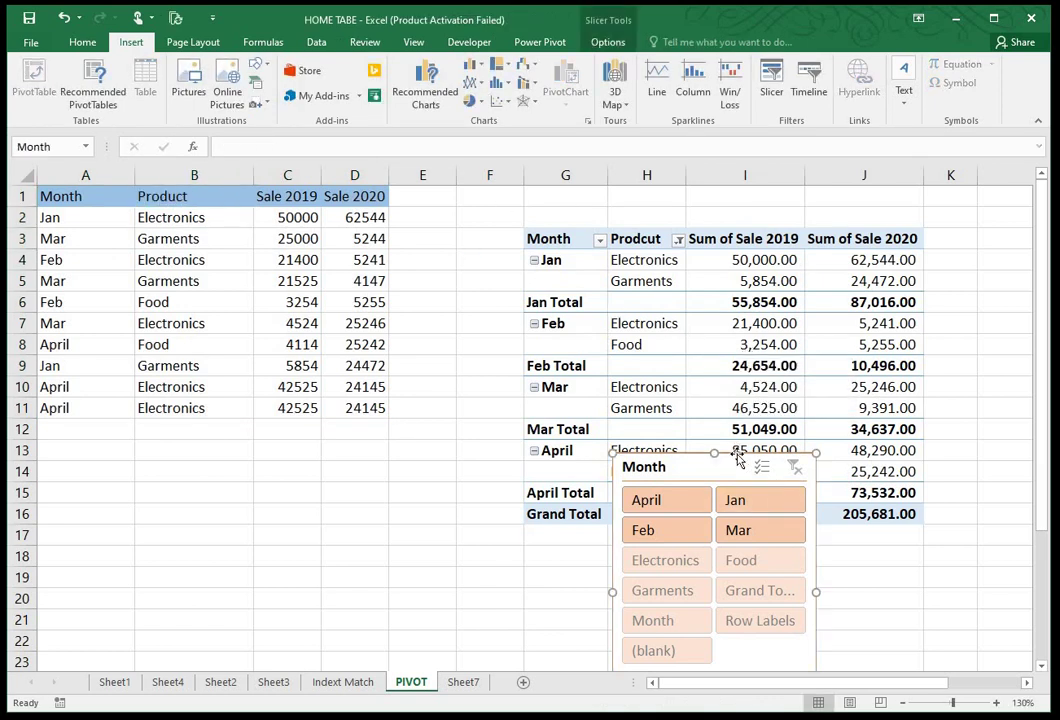
drag(403, 407, 367, 463)
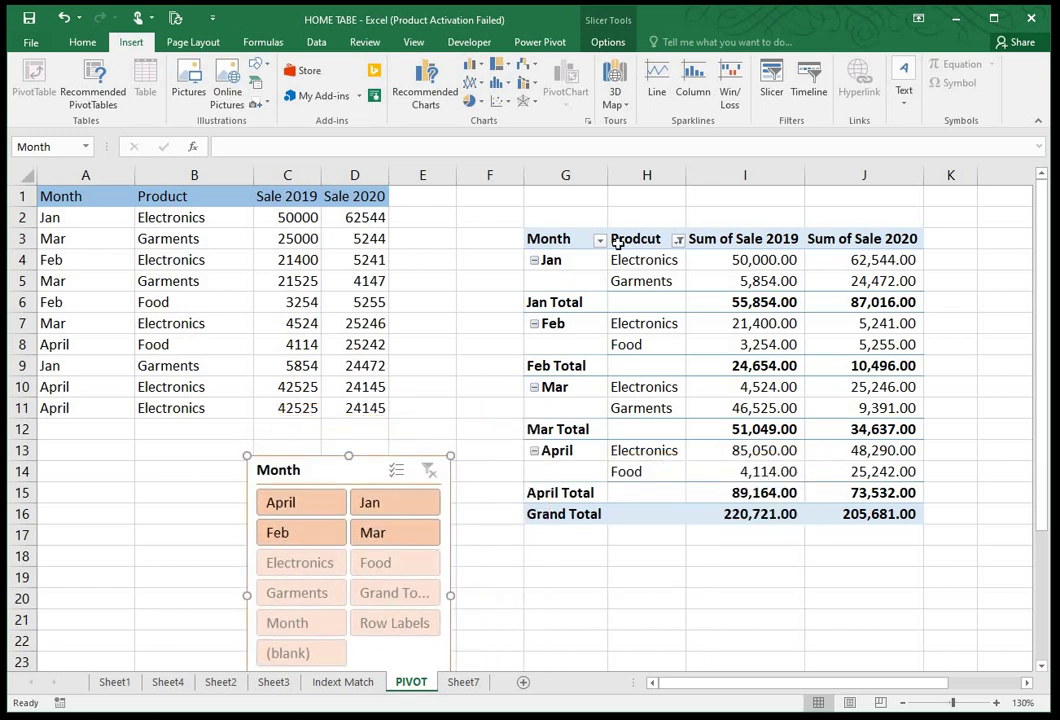
click(611, 301)
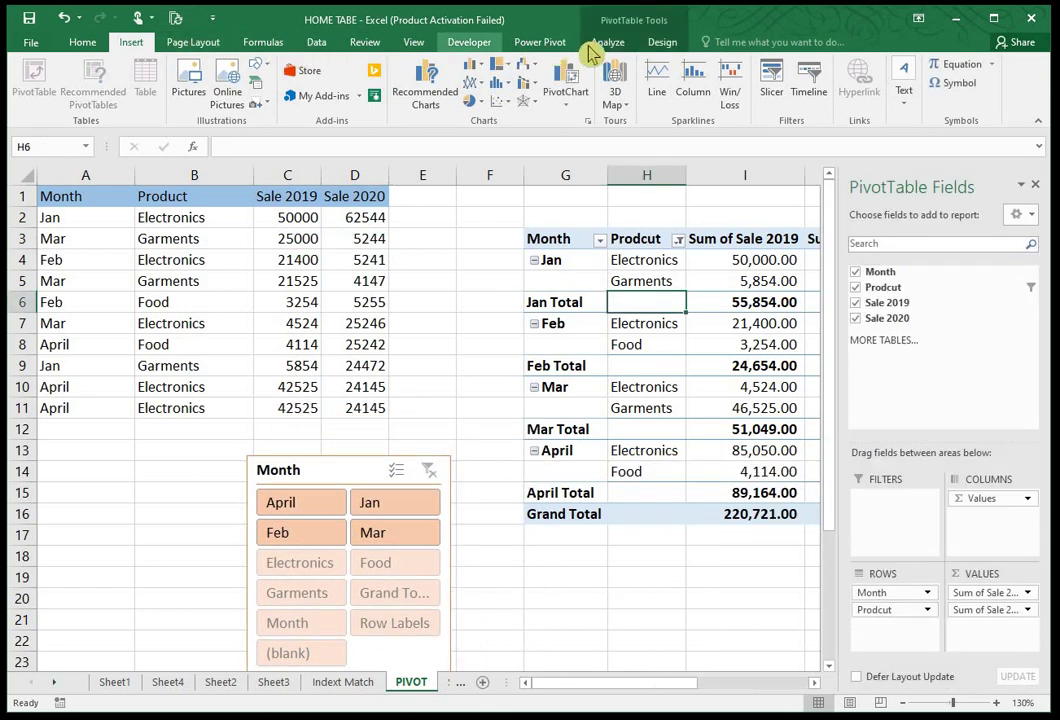
Step: Hide the month subtotals and turn grand totals off for rows and columns
click(668, 346)
click(733, 313)
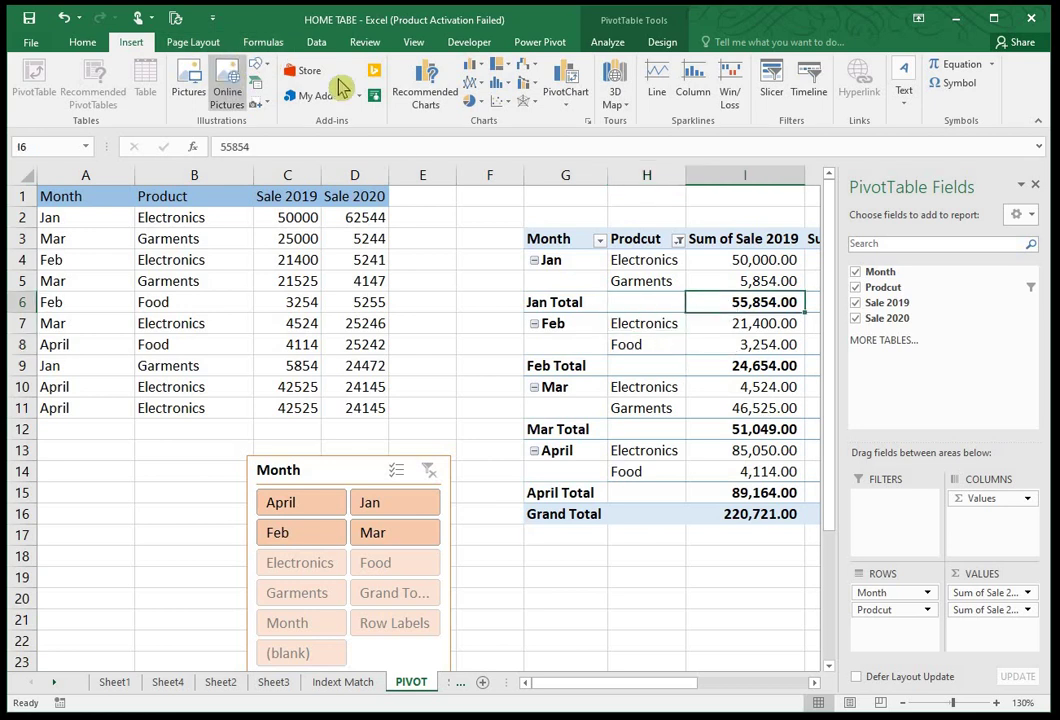
click(664, 43)
click(46, 115)
click(31, 137)
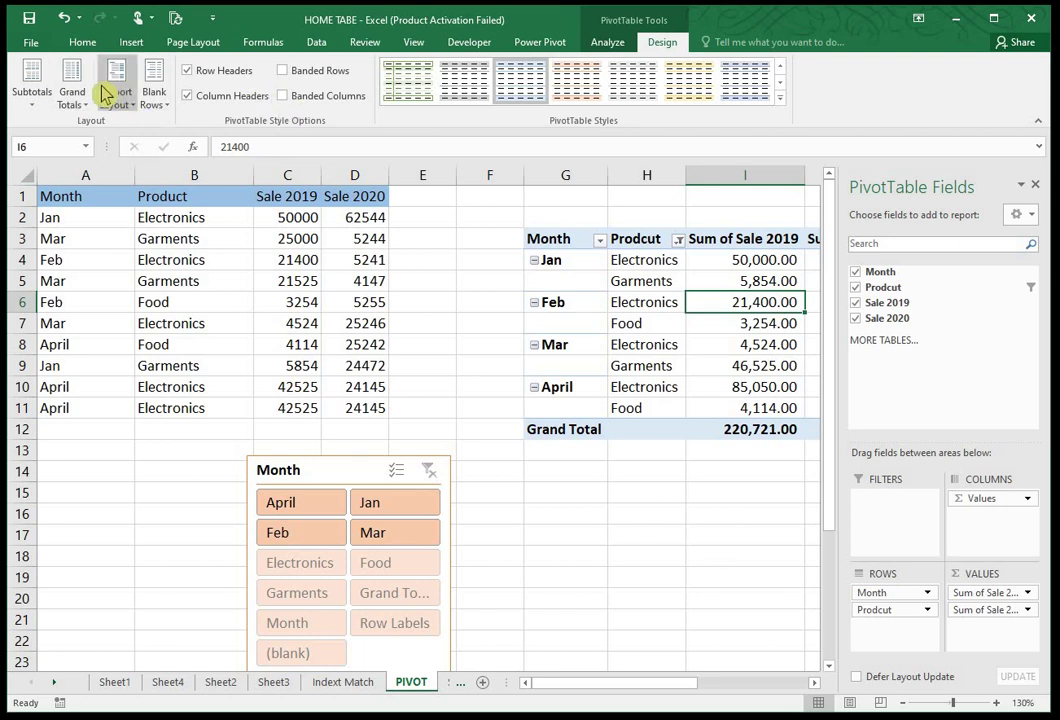
click(72, 90)
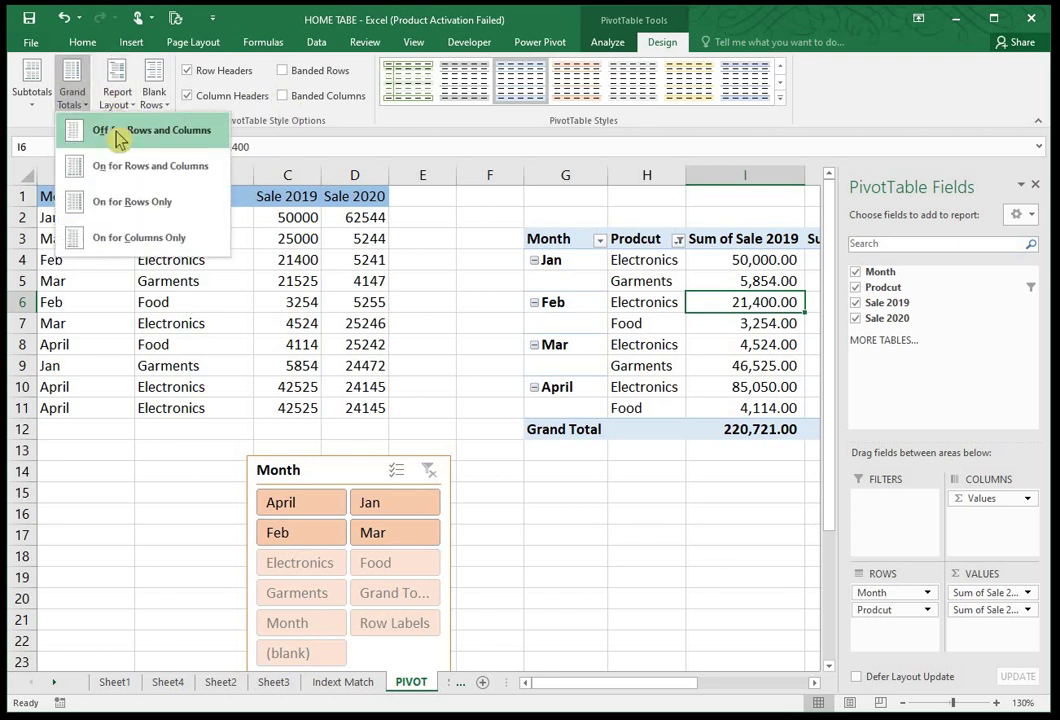
click(100, 128)
Step: Set the report layout to Repeat All Item Labels so each month fills the Month column
click(117, 90)
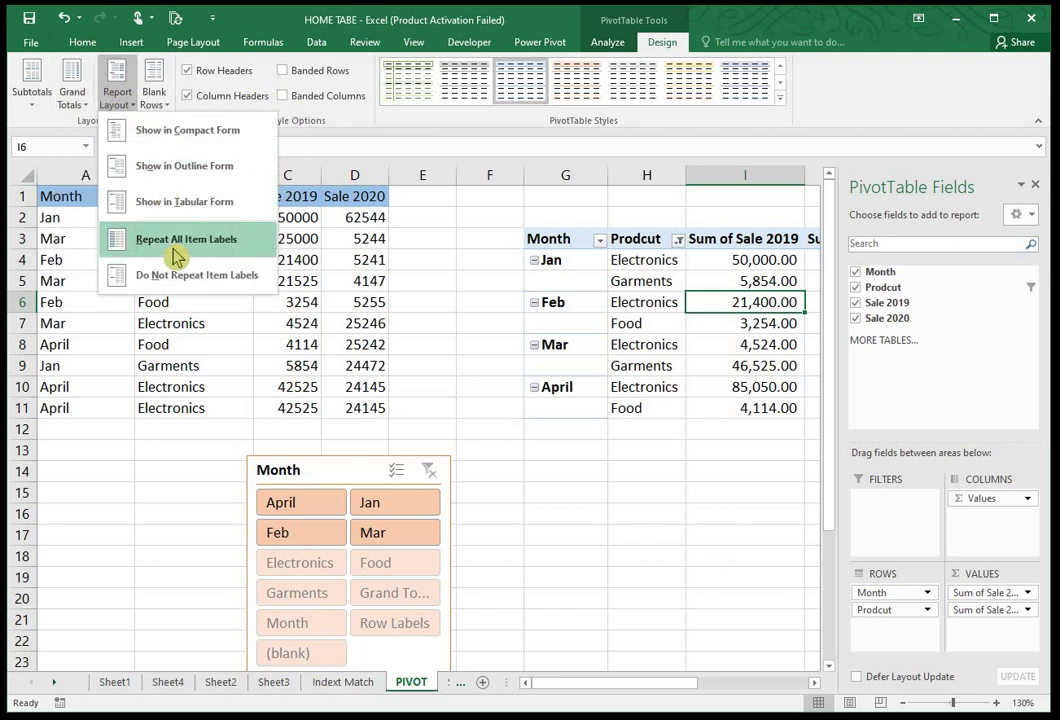
click(583, 291)
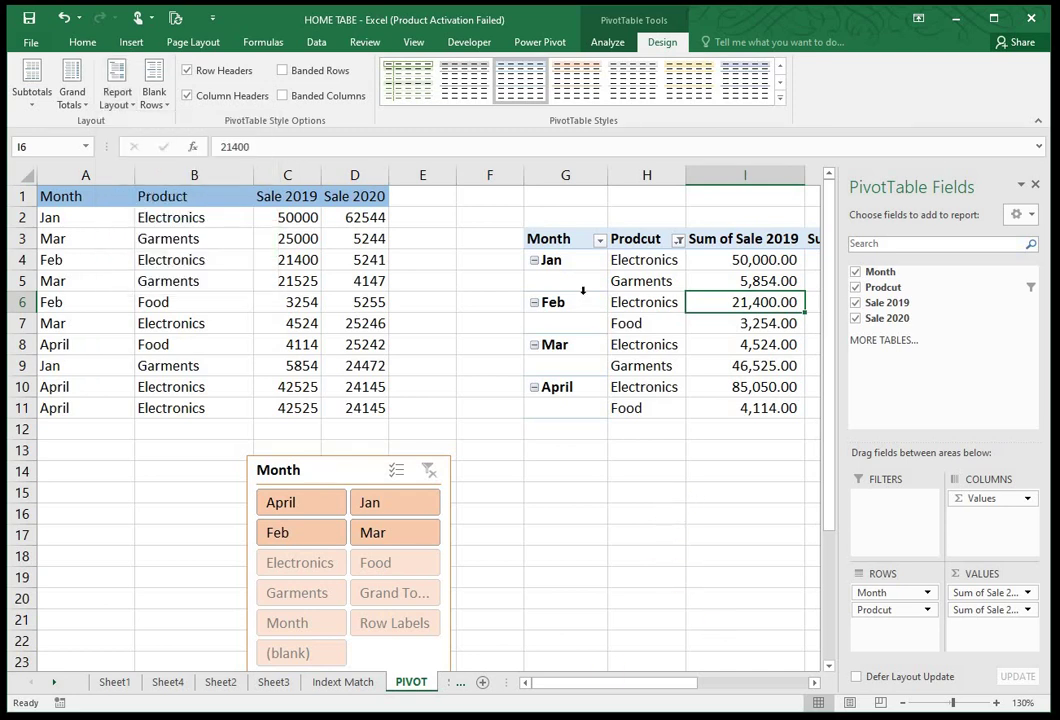
click(581, 283)
drag(549, 260, 565, 408)
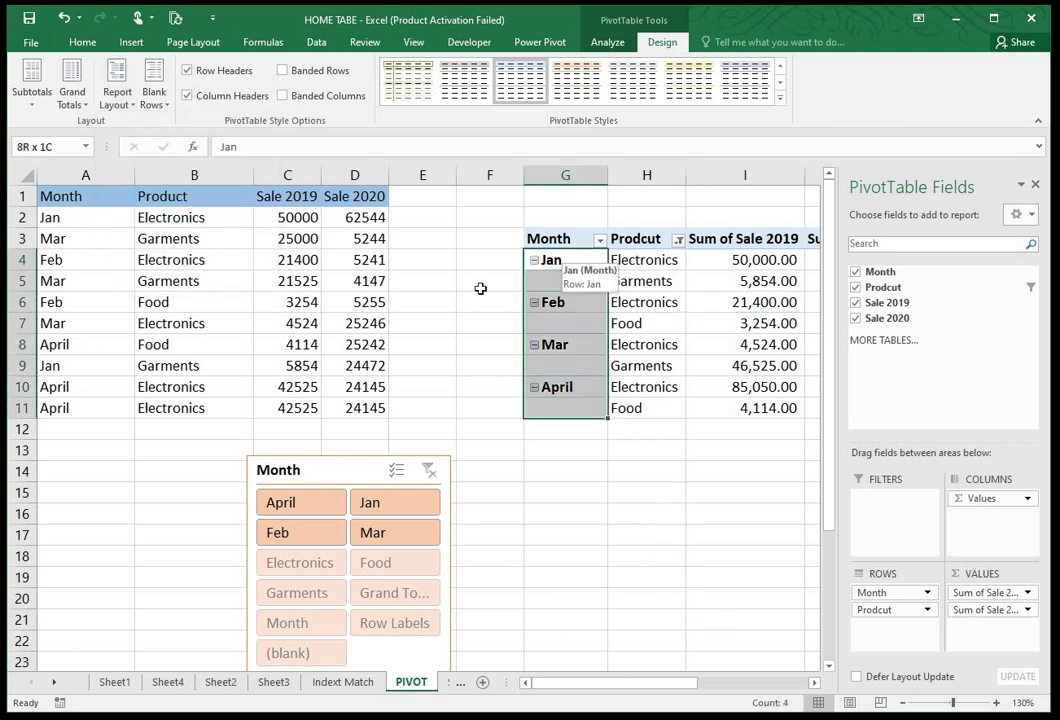
click(117, 98)
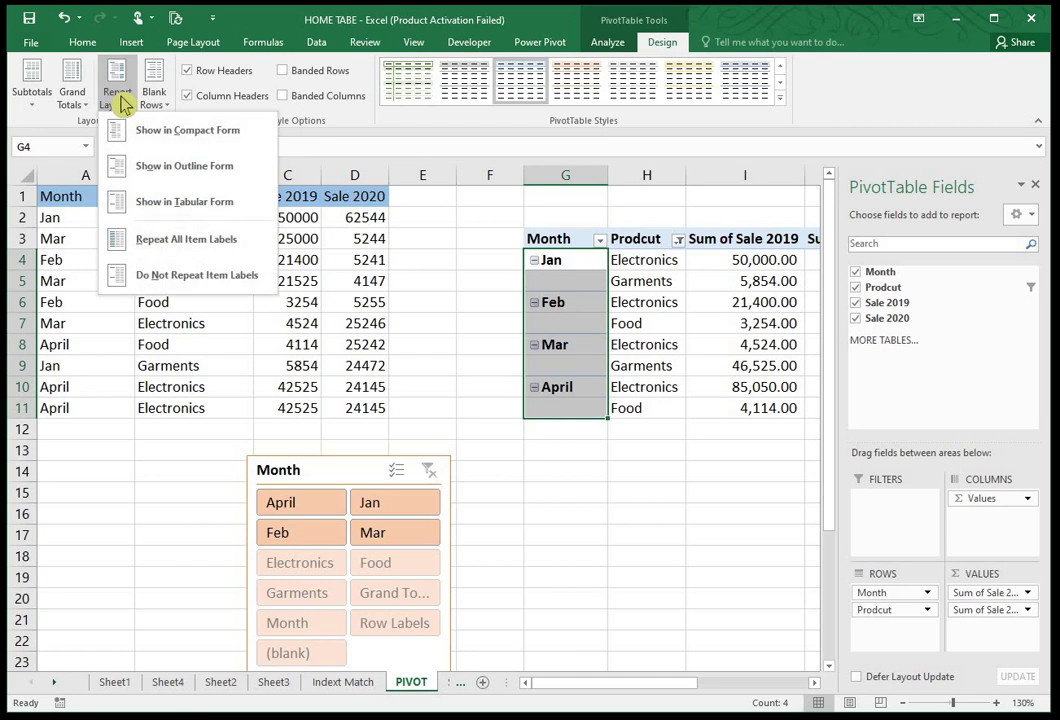
click(216, 245)
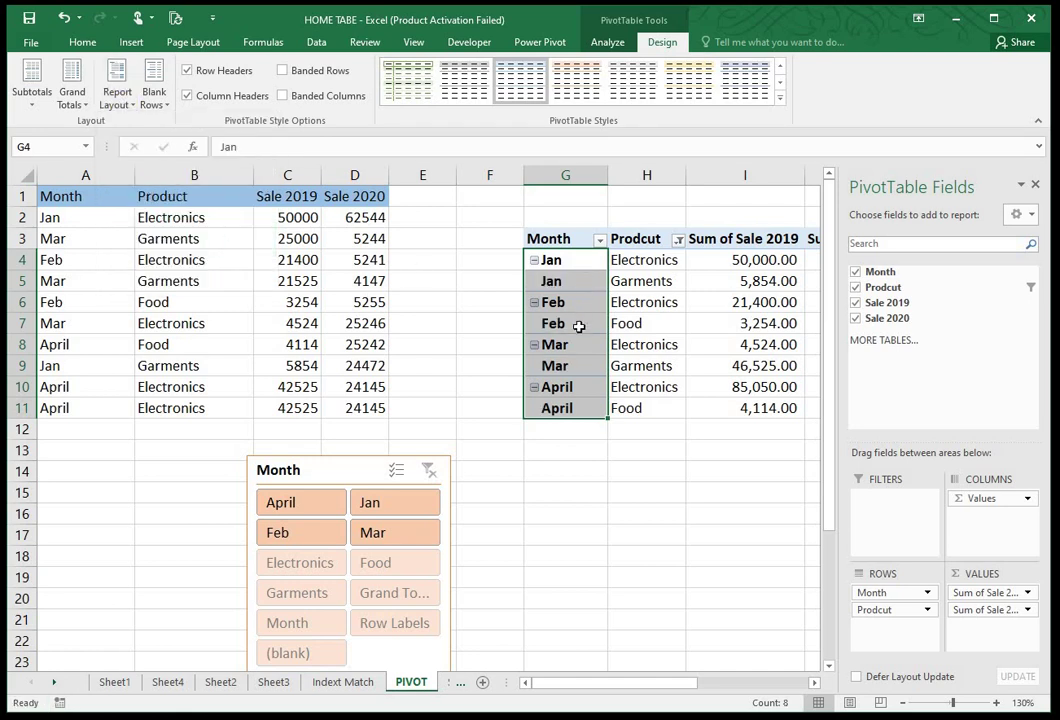
click(744, 469)
click(707, 296)
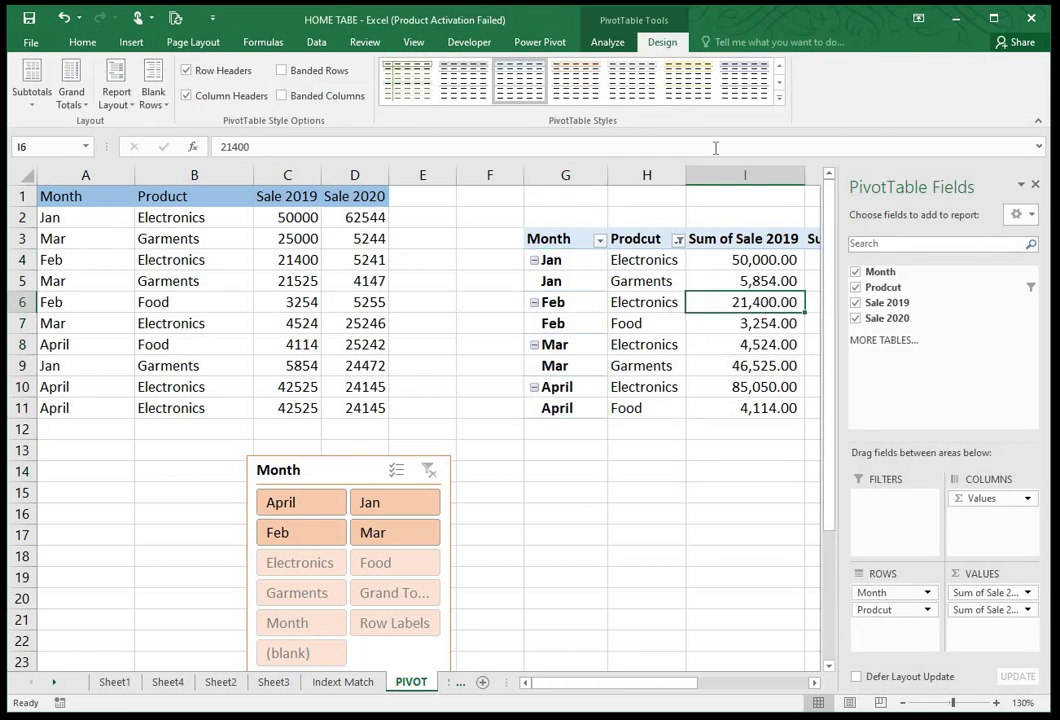
Step: Apply a blue pivot table style and move the Month slicer up over rows 6–19
click(779, 99)
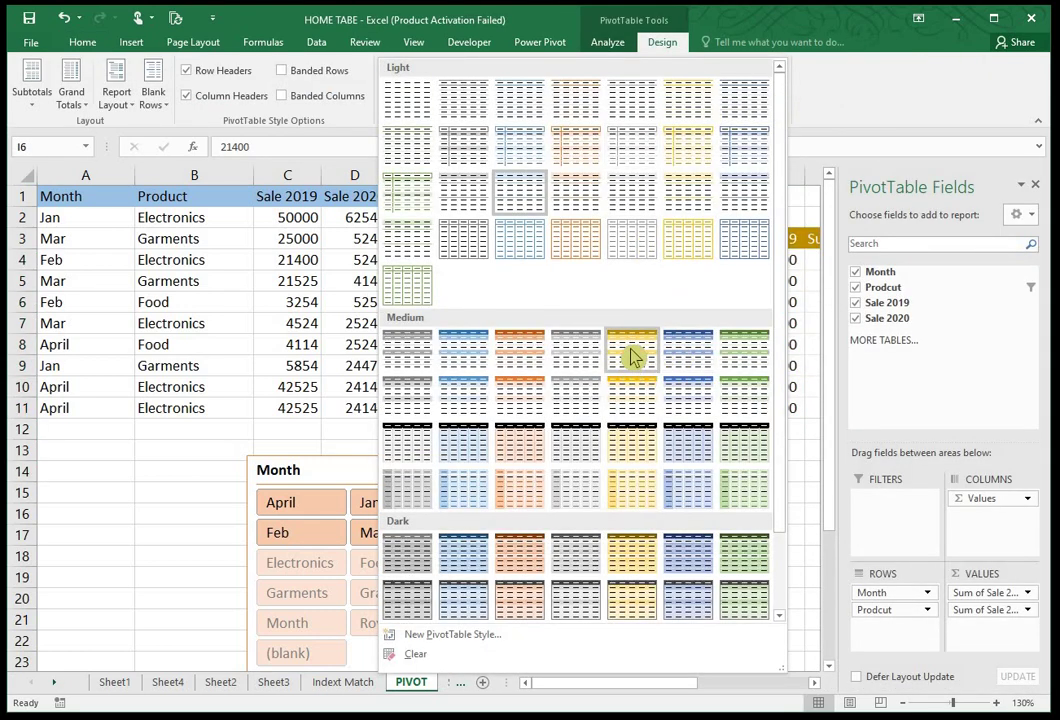
click(634, 352)
click(750, 92)
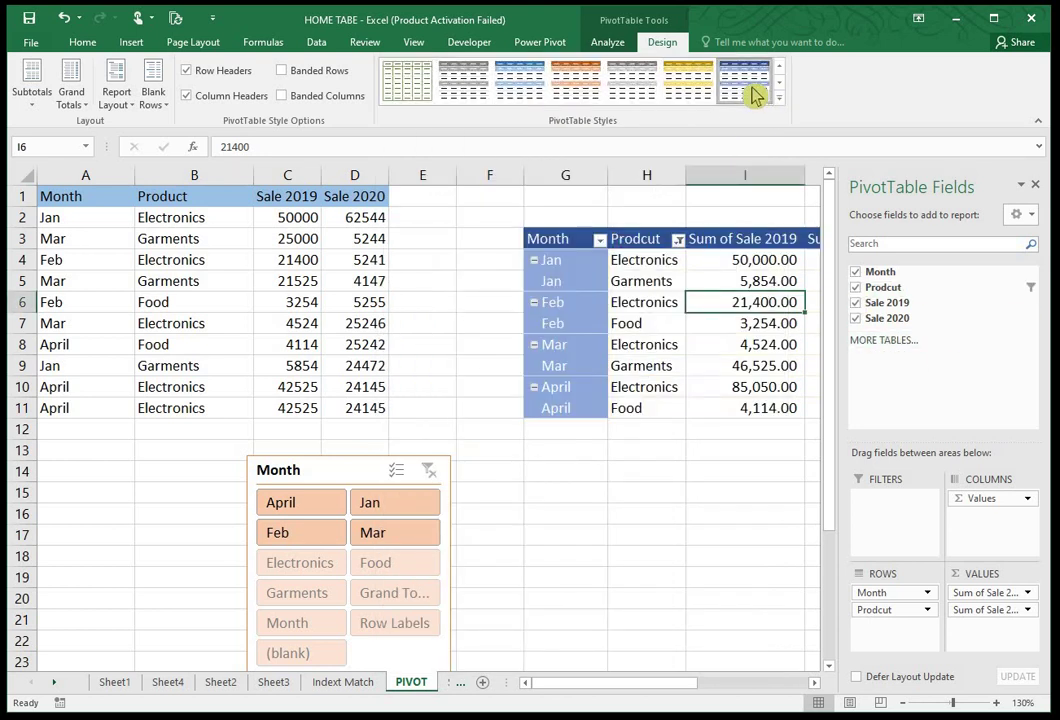
click(283, 96)
click(283, 96)
mouse_move(627, 689)
mouse_down()
mouse_move(677, 690)
mouse_move(617, 680)
mouse_up()
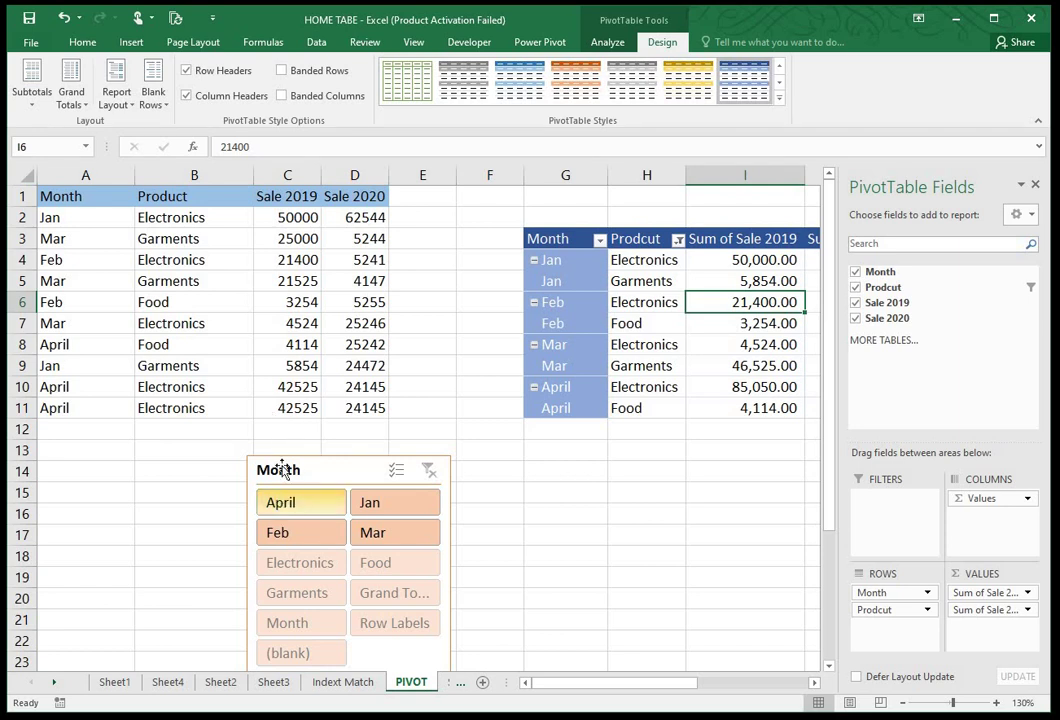
drag(283, 470, 320, 305)
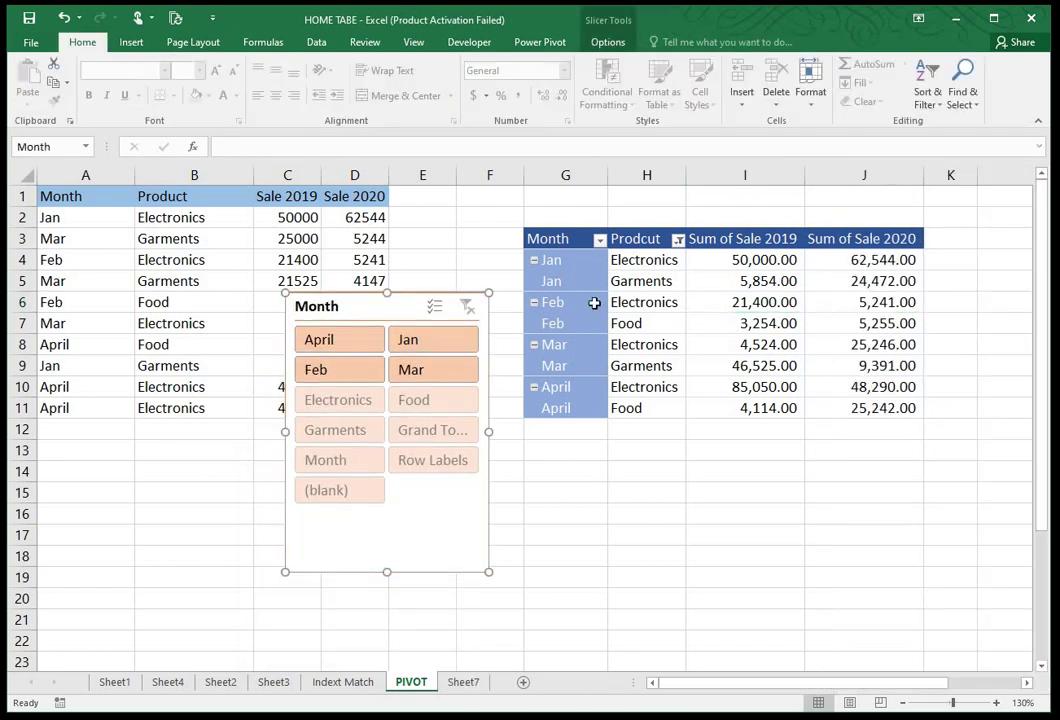
Step: Insert a slicer for the Prodcut field on the pivot table
click(590, 302)
click(128, 44)
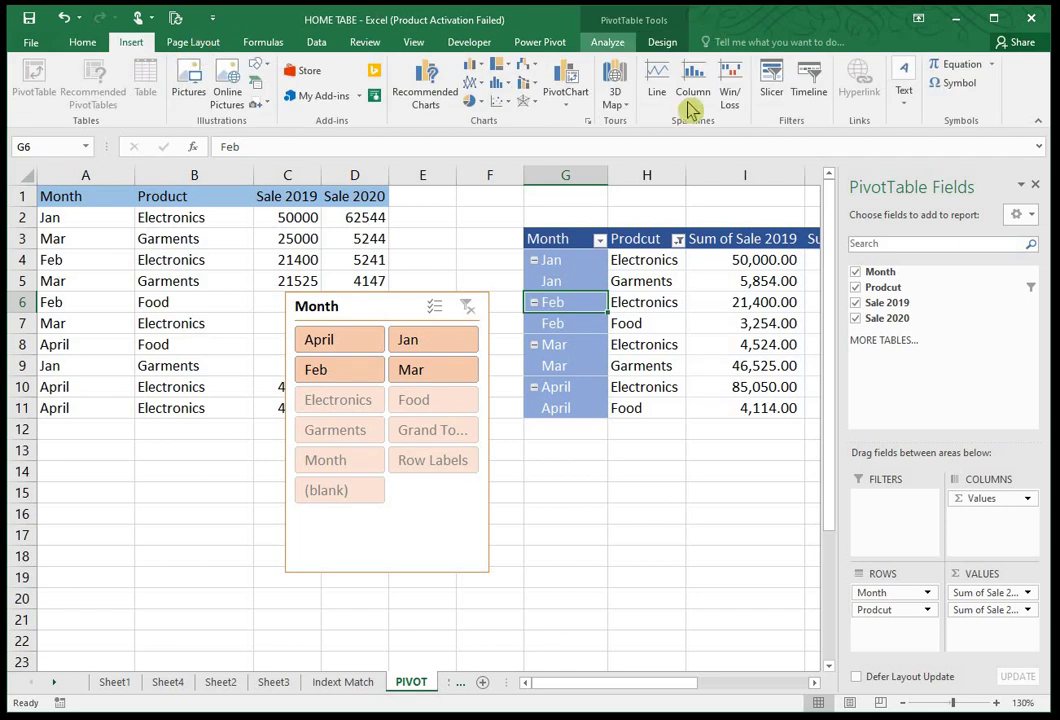
click(770, 91)
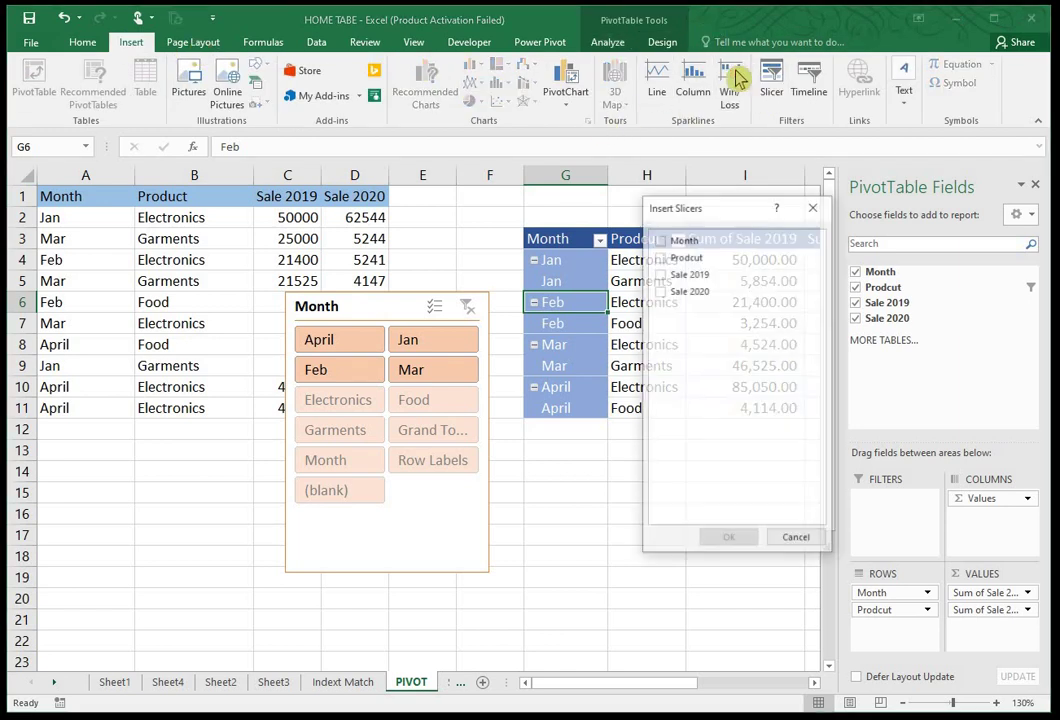
click(662, 259)
click(715, 539)
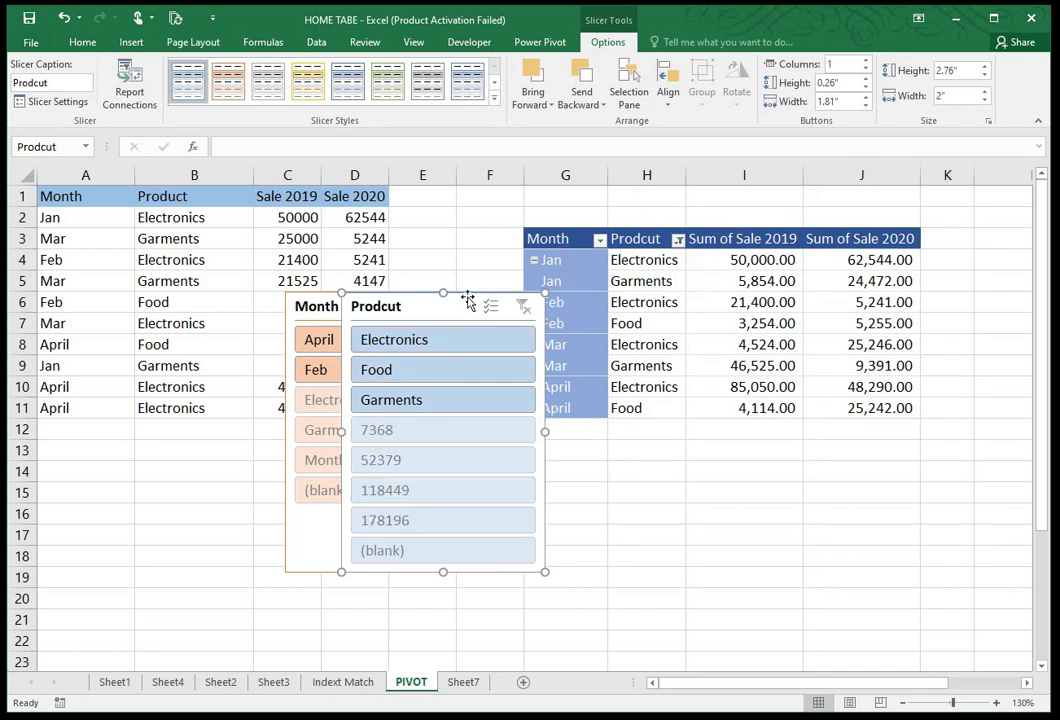
drag(467, 298, 327, 201)
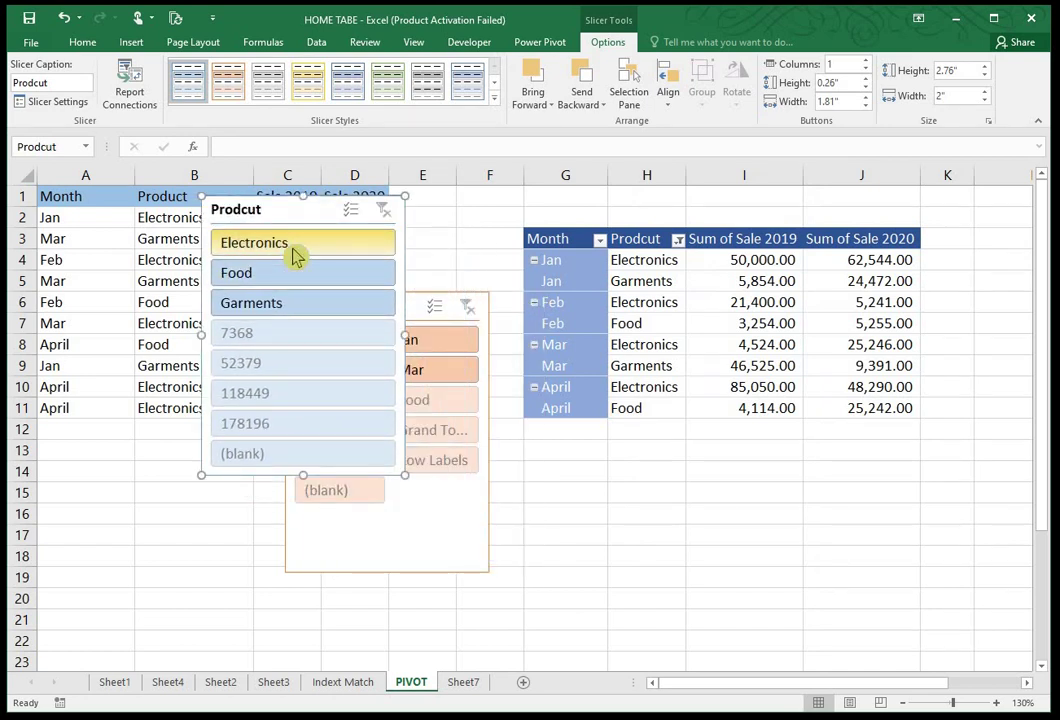
Step: Test the Electronics, Food and Garments filters, clear the filter, and move the slicer below the pivot
click(293, 243)
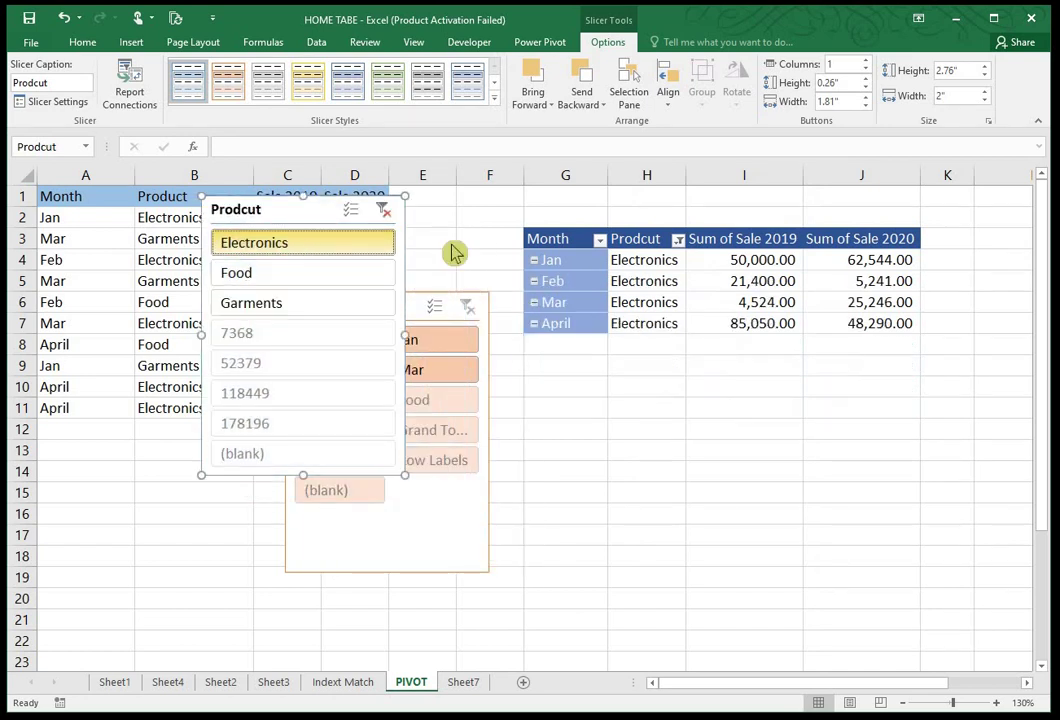
click(300, 273)
click(295, 303)
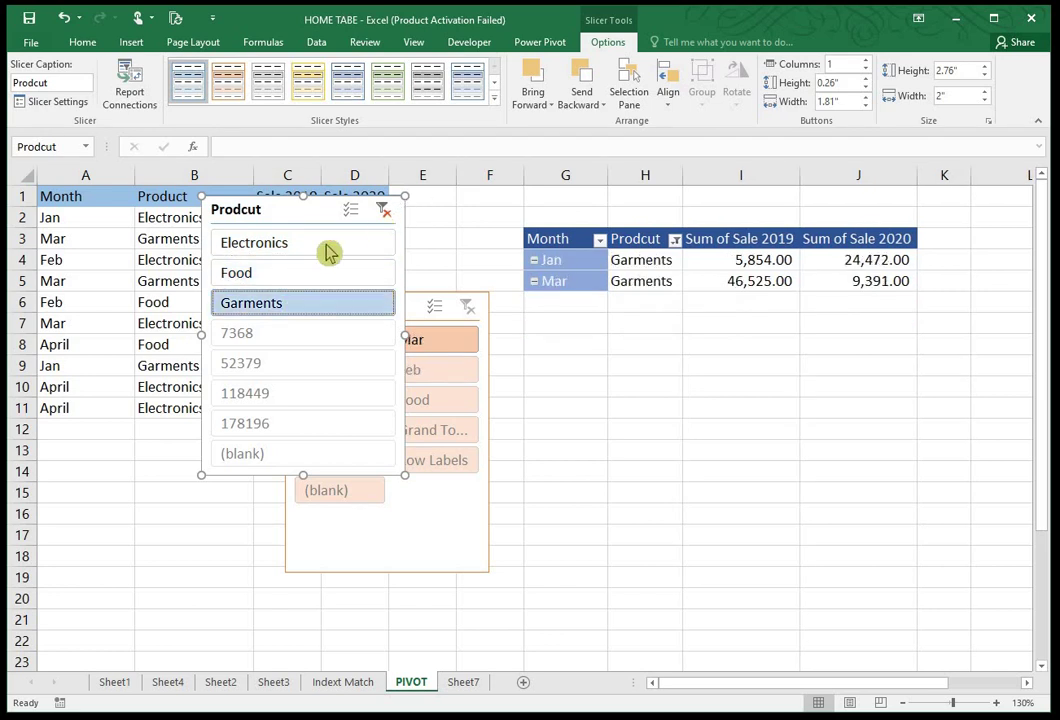
click(325, 250)
click(311, 282)
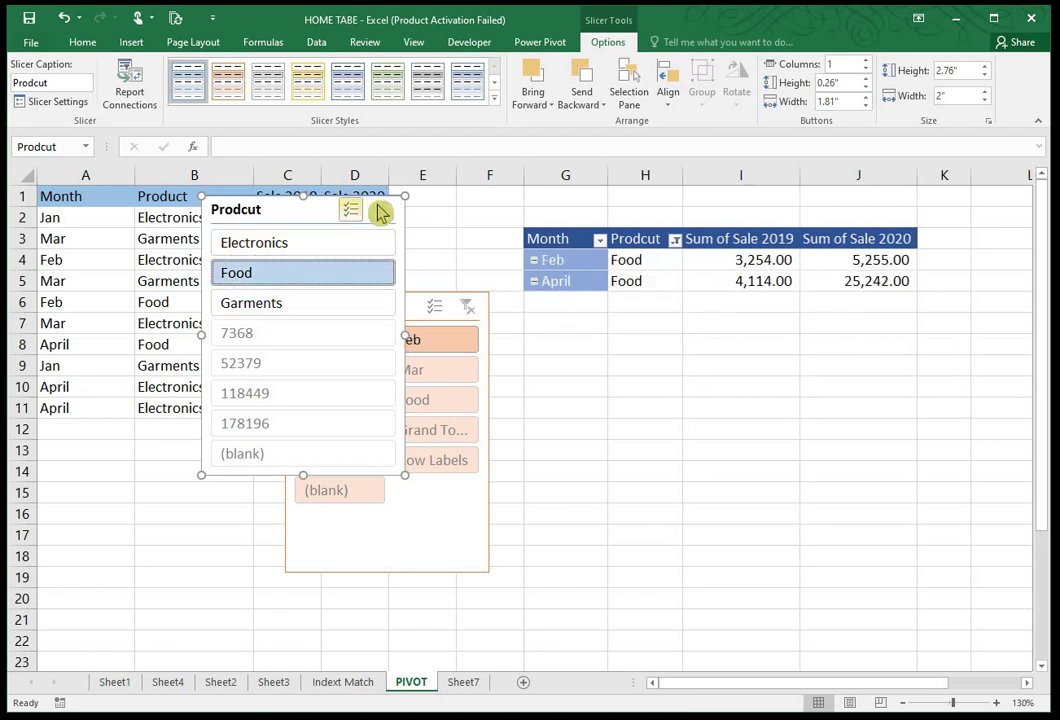
click(381, 212)
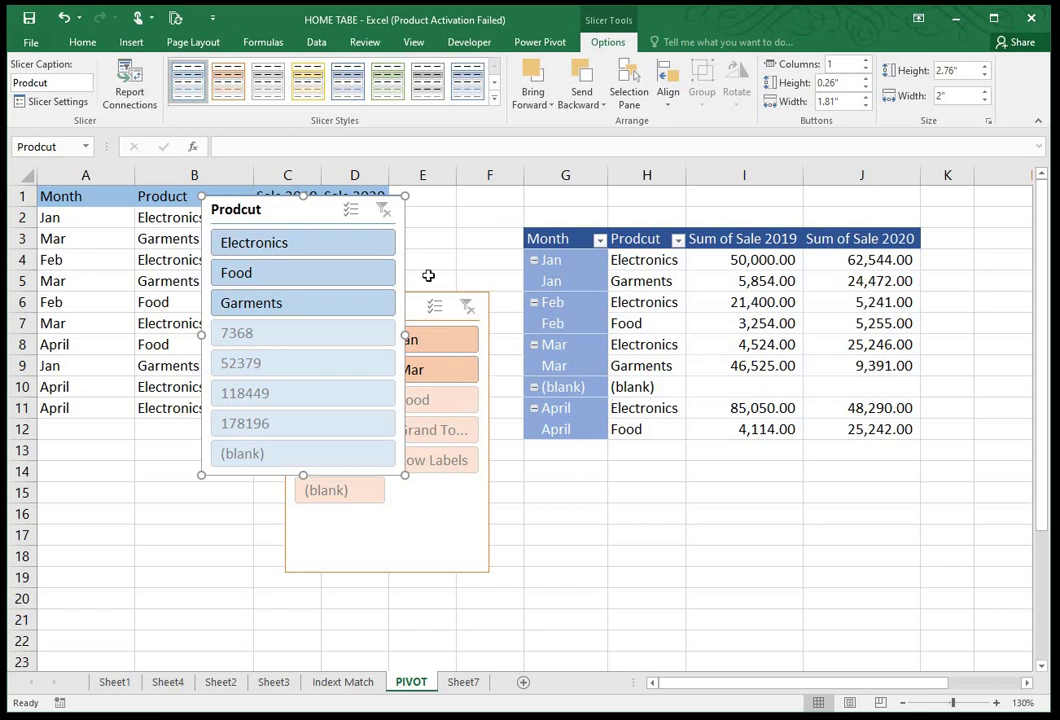
drag(410, 204, 748, 457)
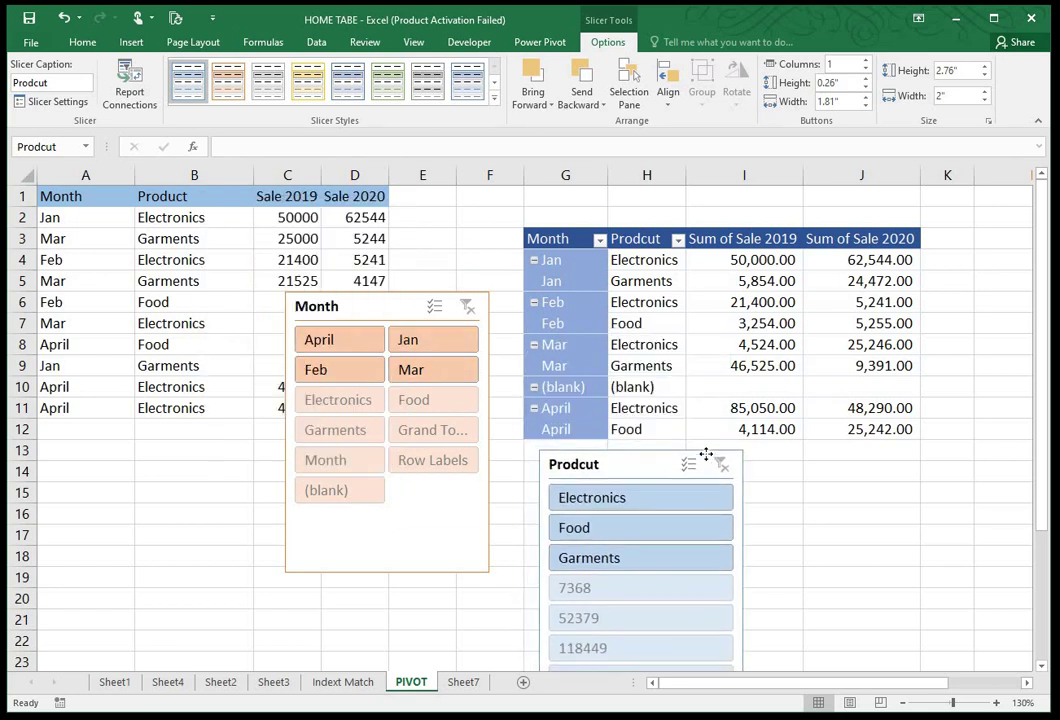